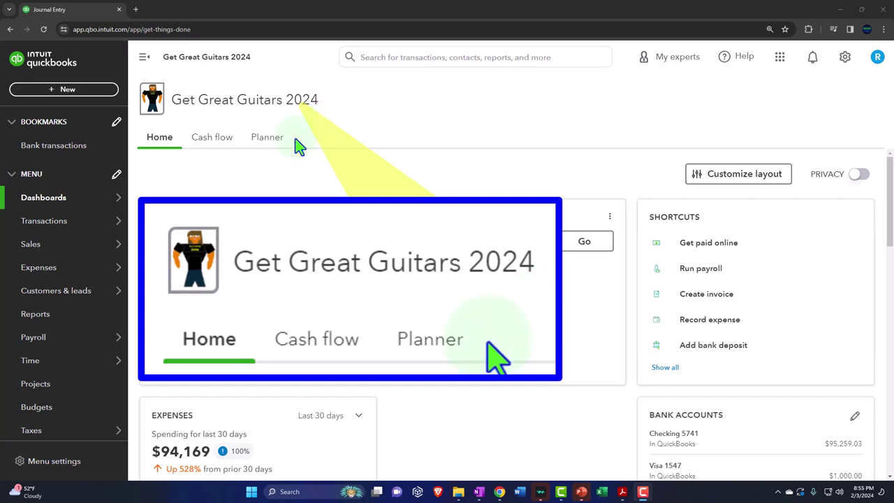
Open the Balance Sheet, Profit and Loss and Trial Balance reports in separate browser tabs
{"action": "left_click", "coordinate": [47, 314]}
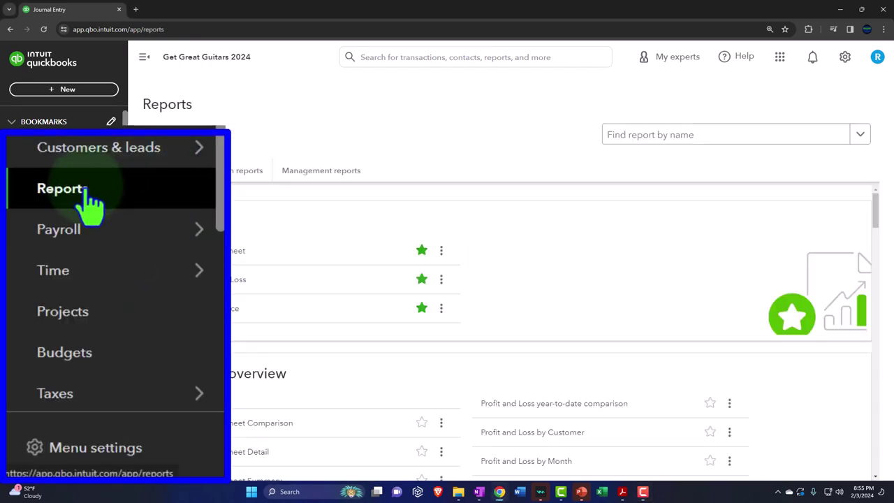
{"action": "right_click", "coordinate": [230, 256]}
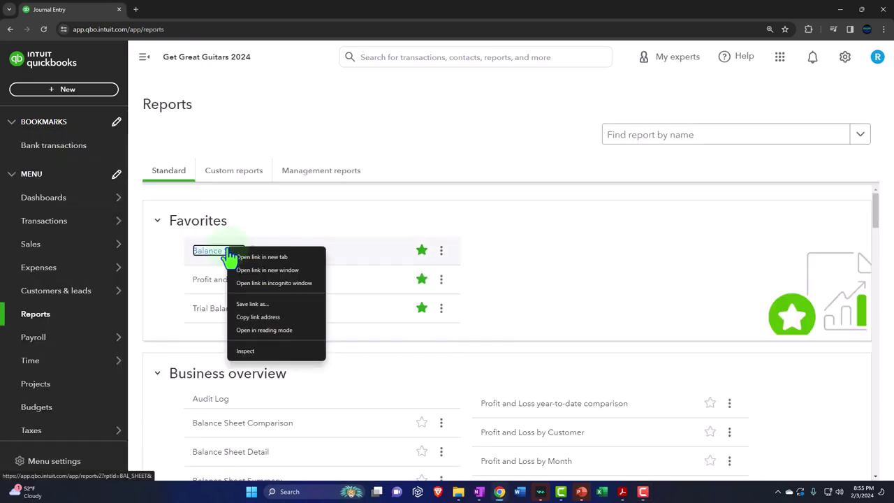
{"action": "left_click", "coordinate": [283, 260]}
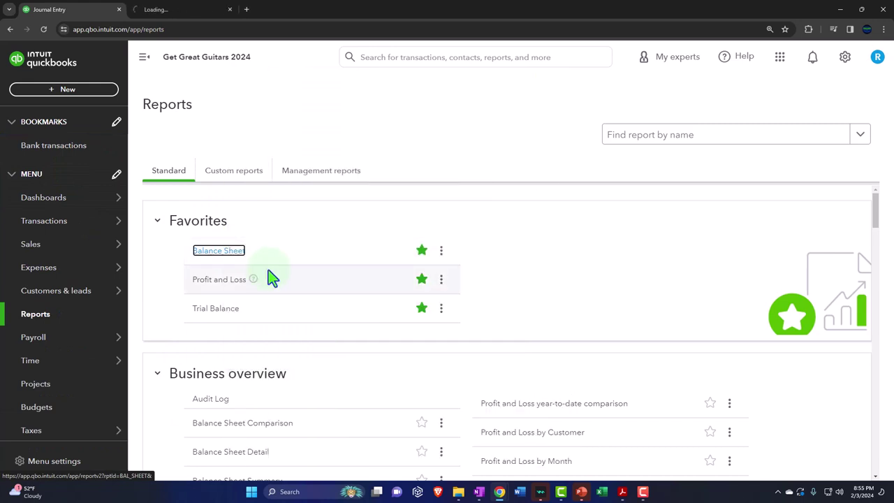
{"action": "right_click", "coordinate": [231, 281]}
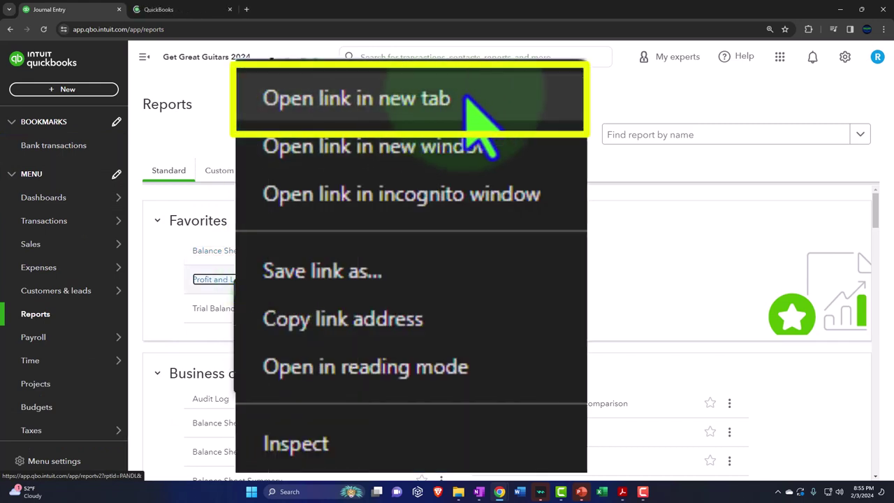
{"action": "left_click", "coordinate": [286, 290]}
{"action": "right_click", "coordinate": [223, 319]}
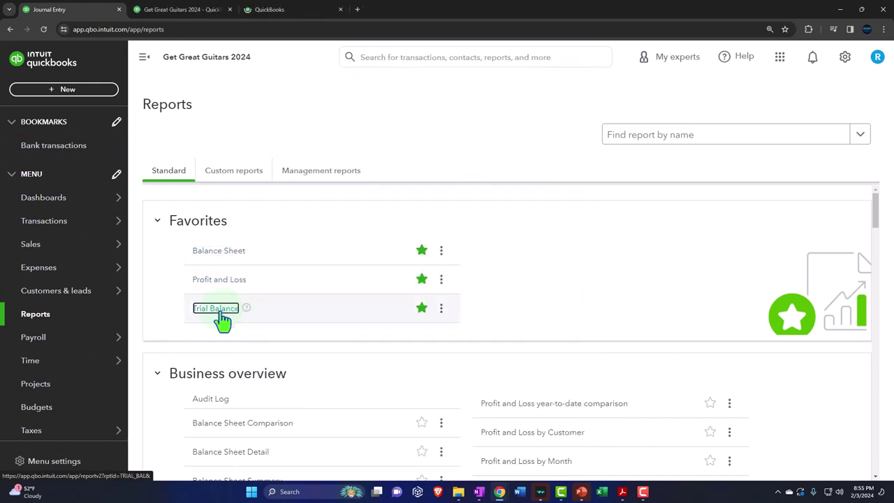
{"action": "left_click", "coordinate": [287, 329]}
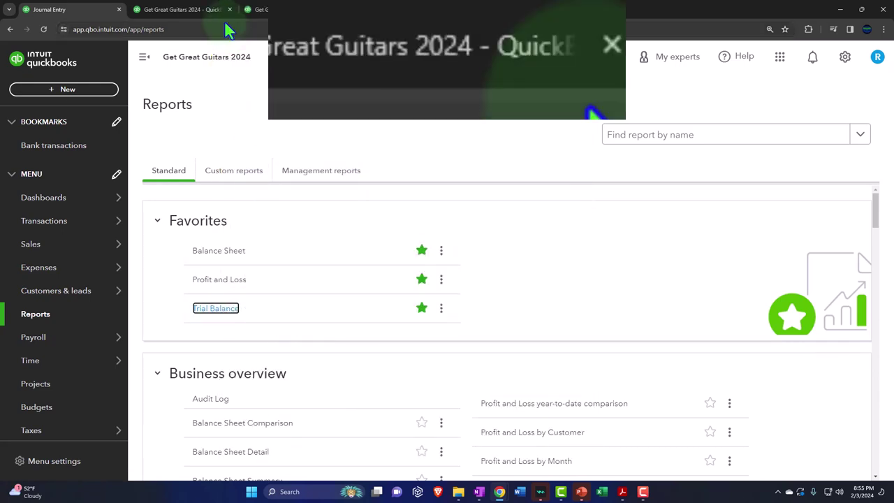
{"action": "left_click", "coordinate": [213, 10]}
Rerun the Balance Sheet for 01/01/2024 to 02/29/2024 with Months as columns
{"action": "left_click", "coordinate": [146, 60]}
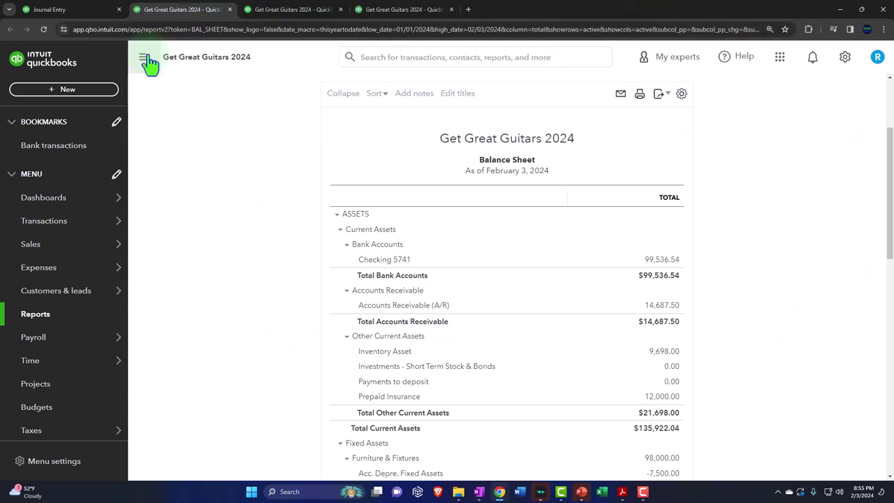
{"action": "scroll", "coordinate": [159, 173], "scroll_direction": "up", "scroll_amount": 2}
{"action": "left_click", "coordinate": [182, 148]}
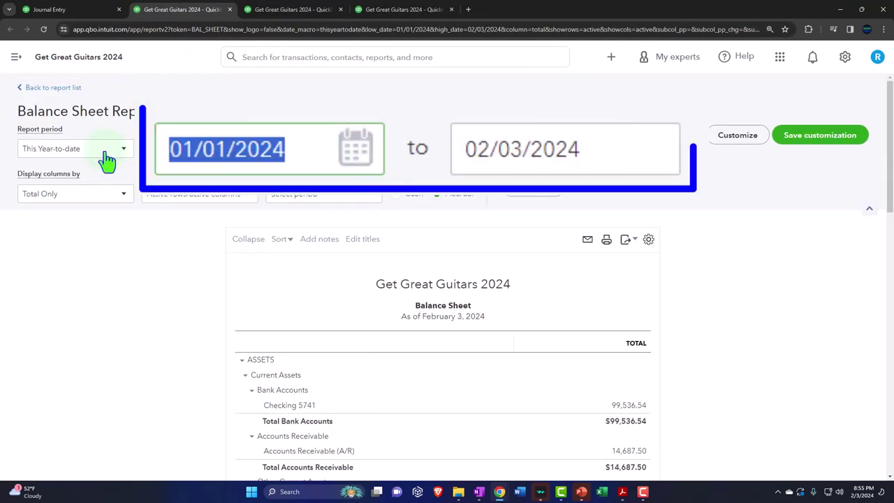
{"action": "type", "text": "01/01/2024"}
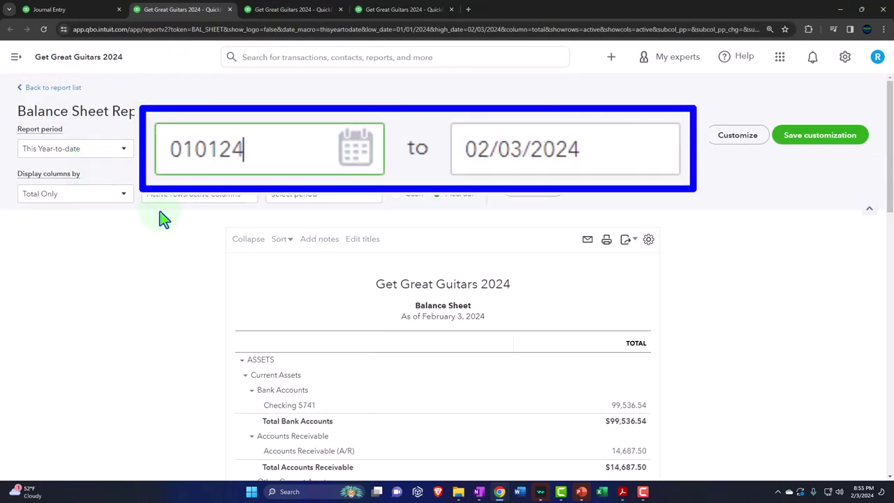
{"action": "key", "text": "Tab"}
{"action": "type", "text": "022924"}
{"action": "key", "text": "Tab"}
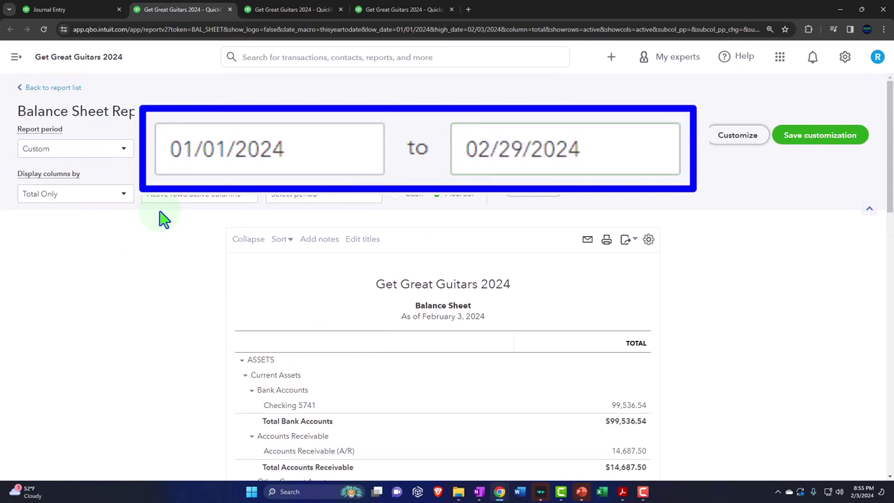
{"action": "left_click", "coordinate": [124, 193]}
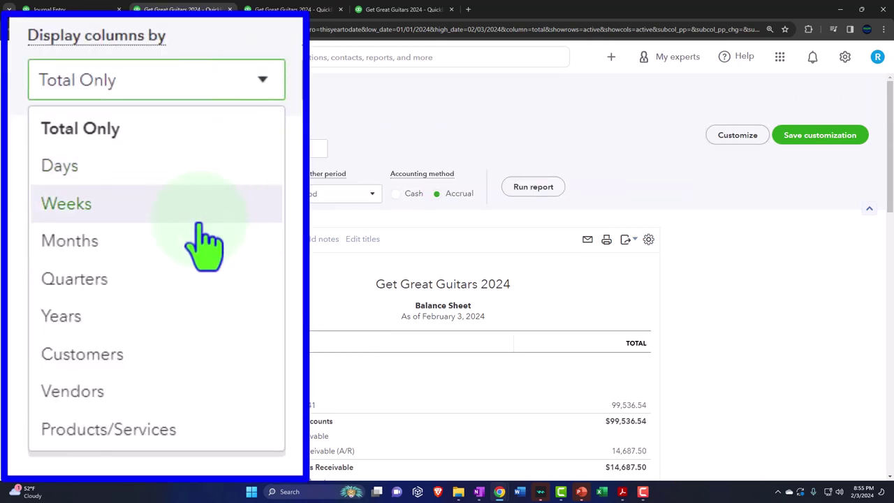
{"action": "left_click", "coordinate": [97, 269]}
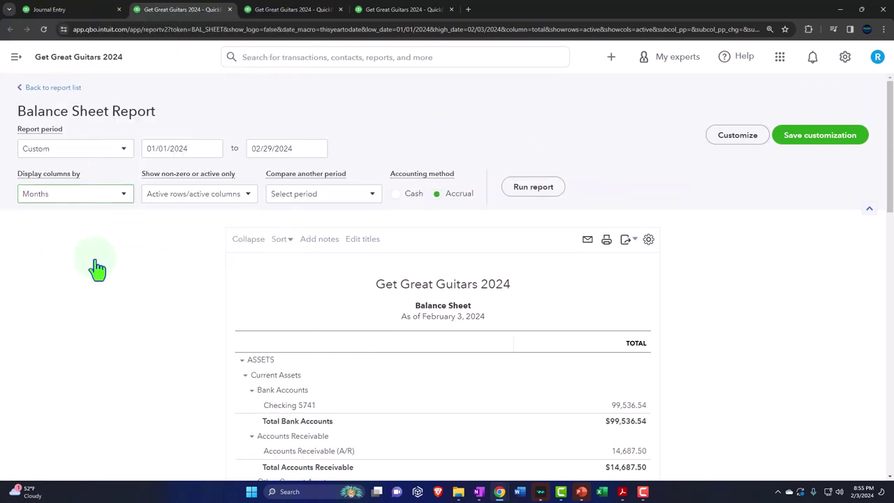
{"action": "left_click", "coordinate": [542, 192]}
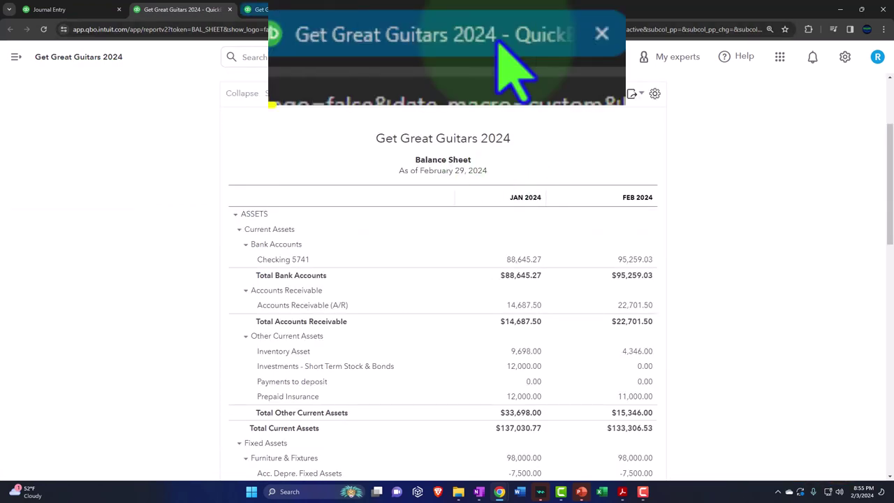
{"action": "left_click", "coordinate": [292, 9]}
Rerun the Profit and Loss for 01/01/2024 to 02/29/2024 with Months as columns
{"action": "left_click", "coordinate": [145, 58]}
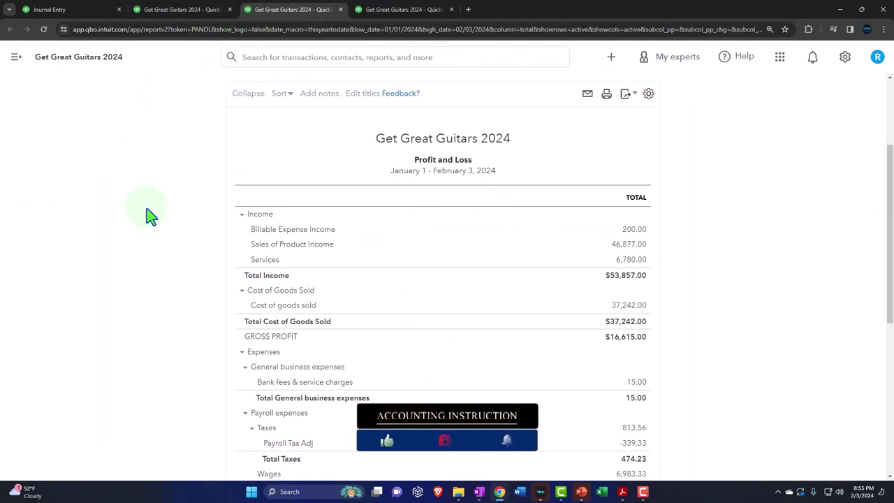
{"action": "scroll", "coordinate": [147, 208], "scroll_direction": "up", "scroll_amount": 3}
{"action": "left_click_drag", "start_coordinate": [185, 149], "coordinate": [107, 243]}
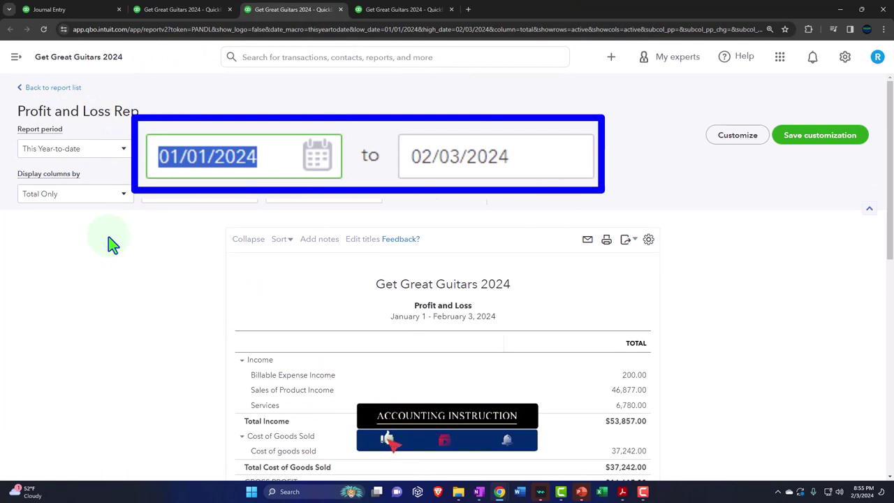
{"action": "type", "text": "01/01/2024"}
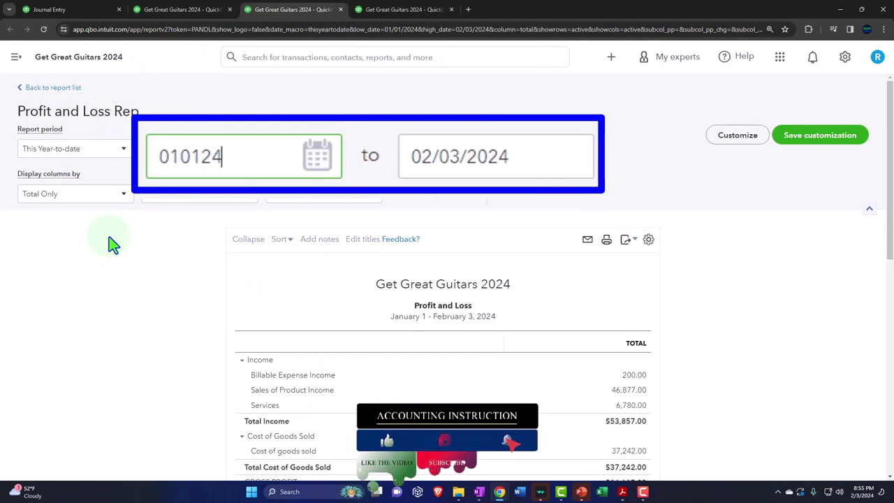
{"action": "key", "text": "Tab"}
{"action": "type", "text": "022924"}
{"action": "key", "text": "Tab"}
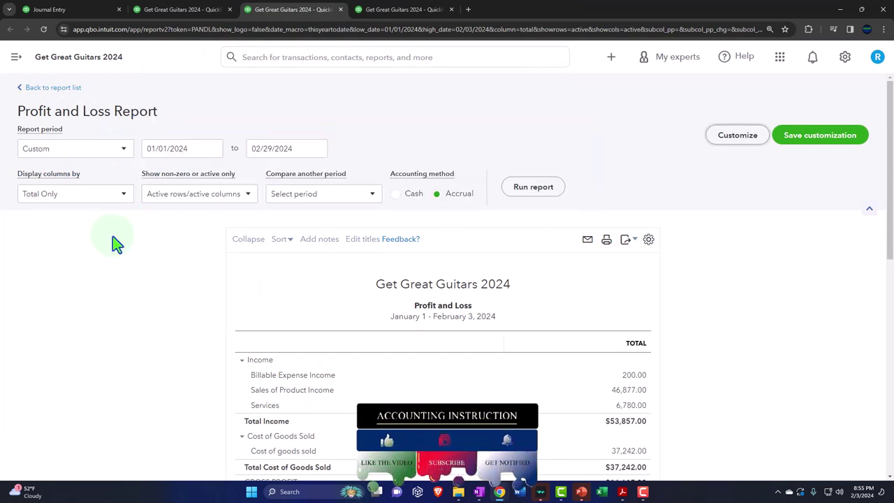
{"action": "left_click", "coordinate": [123, 194]}
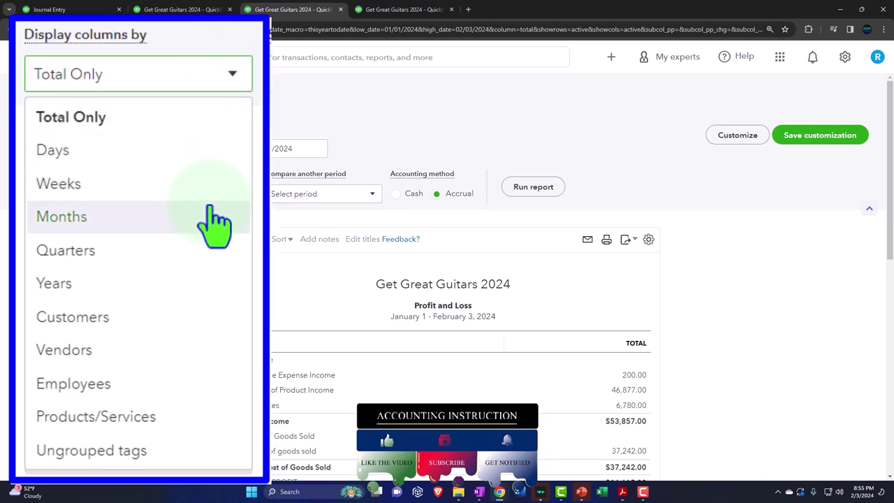
{"action": "left_click", "coordinate": [112, 266]}
{"action": "left_click", "coordinate": [538, 190]}
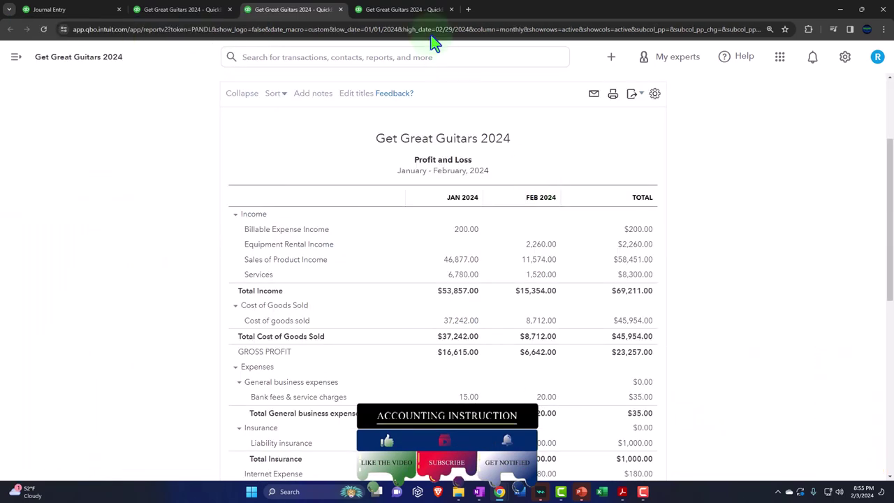
Rerun the Trial Balance for 01/01/2024 to 02/29/2024 with Months as columns
{"action": "left_click", "coordinate": [404, 9]}
{"action": "left_click", "coordinate": [144, 57]}
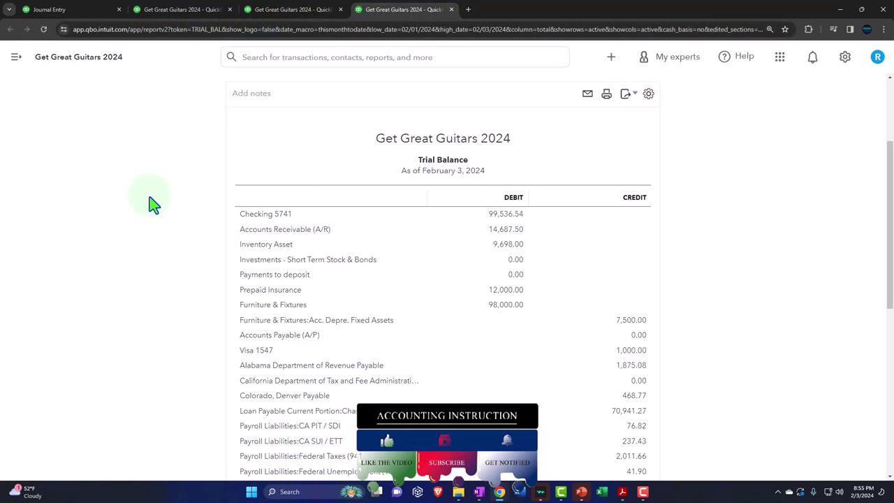
{"action": "scroll", "coordinate": [153, 195], "scroll_direction": "up", "scroll_amount": 3}
{"action": "left_click_drag", "start_coordinate": [190, 148], "coordinate": [133, 147]}
{"action": "type", "text": "010124"}
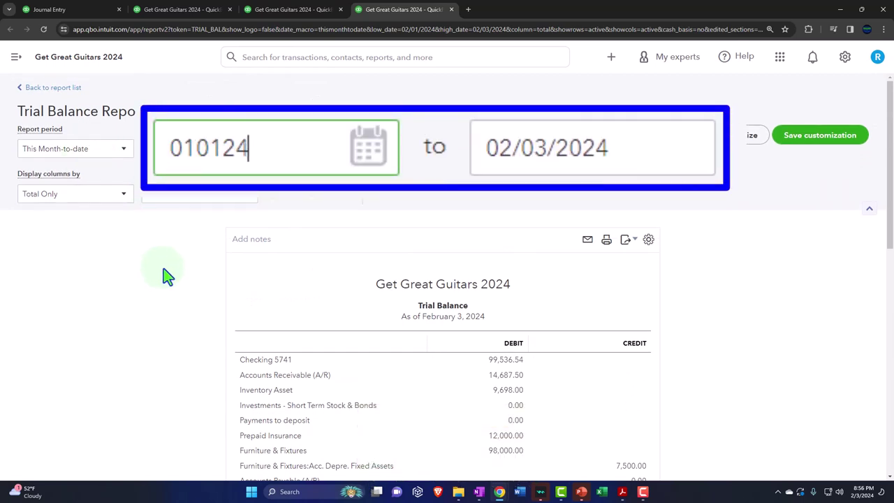
{"action": "key", "text": "Tab"}
{"action": "type", "text": "022924"}
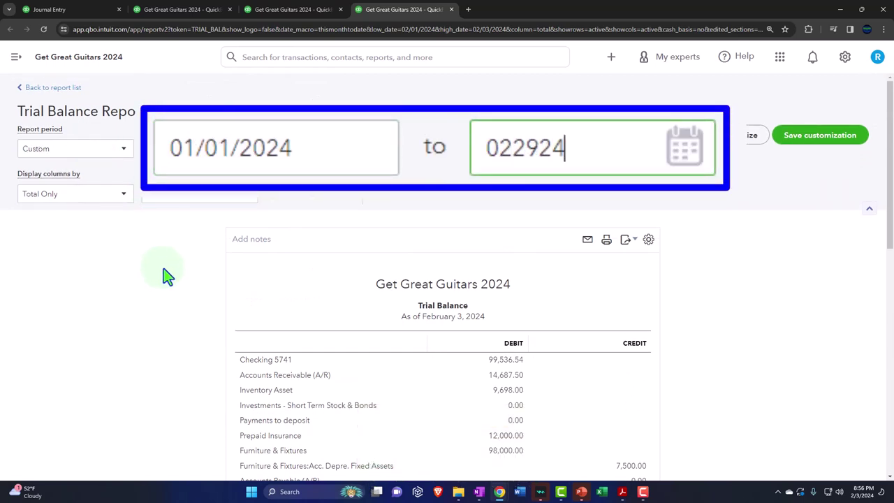
{"action": "key", "text": "Tab"}
{"action": "left_click", "coordinate": [122, 194]}
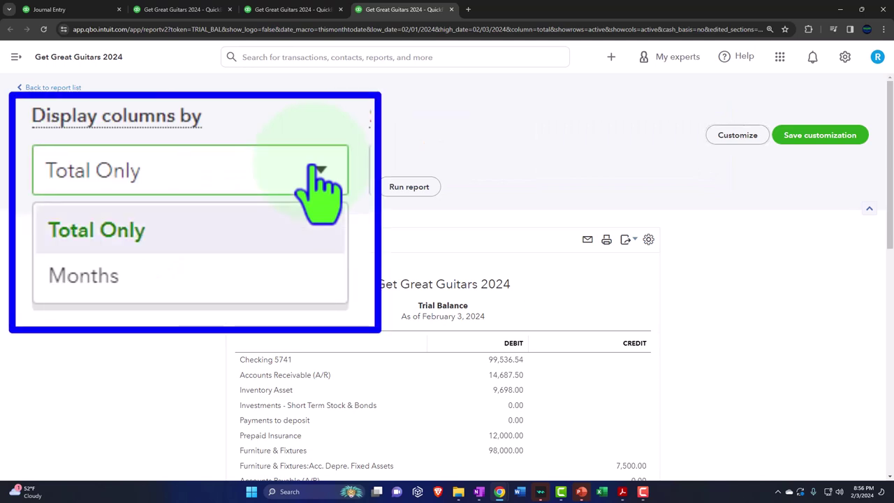
{"action": "left_click", "coordinate": [105, 225]}
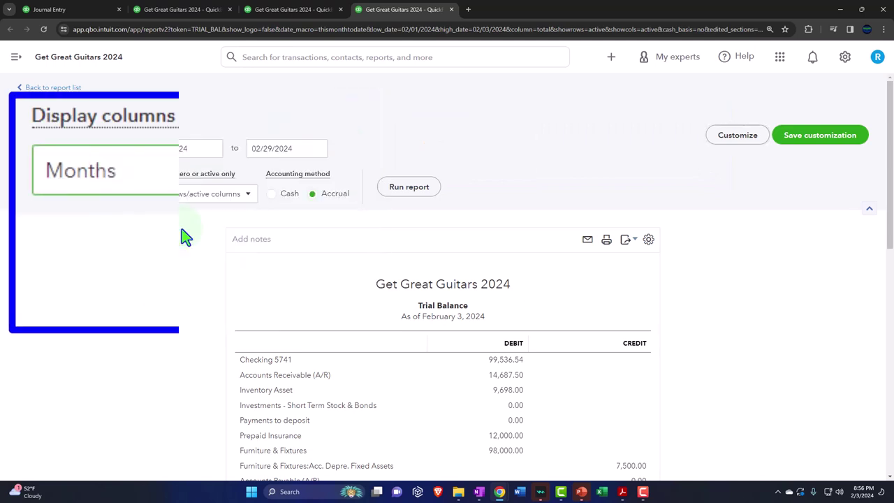
{"action": "left_click", "coordinate": [409, 188]}
{"action": "scroll", "coordinate": [409, 202], "scroll_direction": "down", "scroll_amount": 2}
{"action": "left_click", "coordinate": [183, 9]}
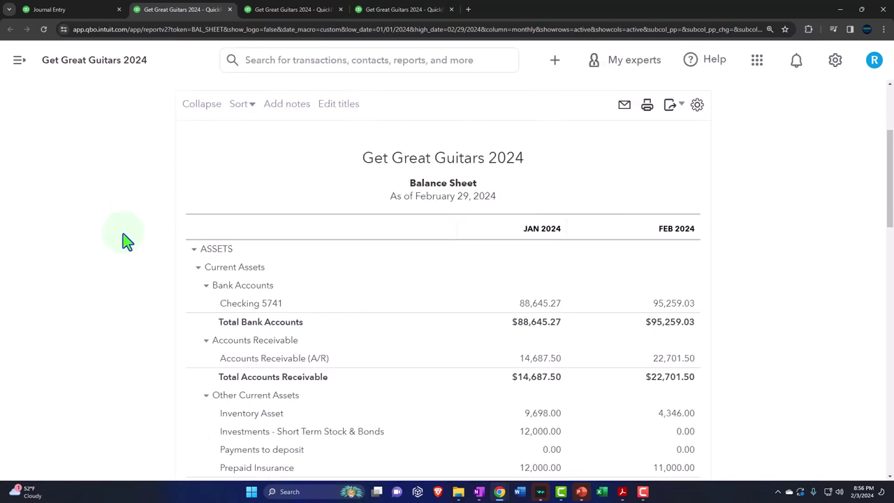
{"action": "scroll", "coordinate": [123, 233], "scroll_direction": "down", "scroll_amount": 3}
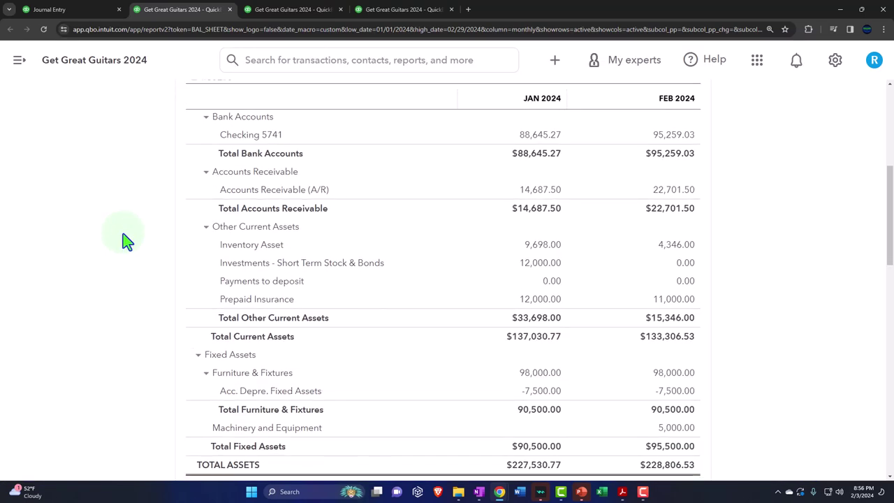
{"action": "scroll", "coordinate": [123, 233], "scroll_direction": "down", "scroll_amount": 2}
{"action": "scroll", "coordinate": [123, 233], "scroll_direction": "down", "scroll_amount": 2}
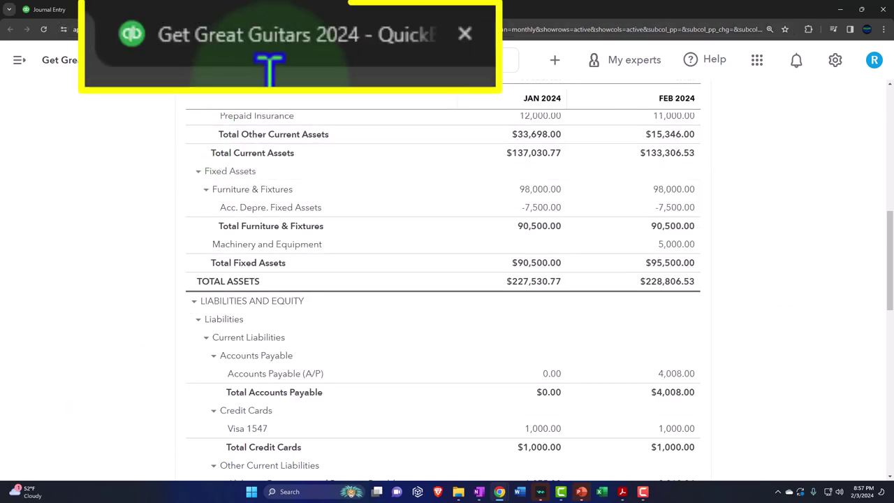
Review the January–February 2024 Profit and Loss down to the NET INCOME line
{"action": "left_click", "coordinate": [295, 10]}
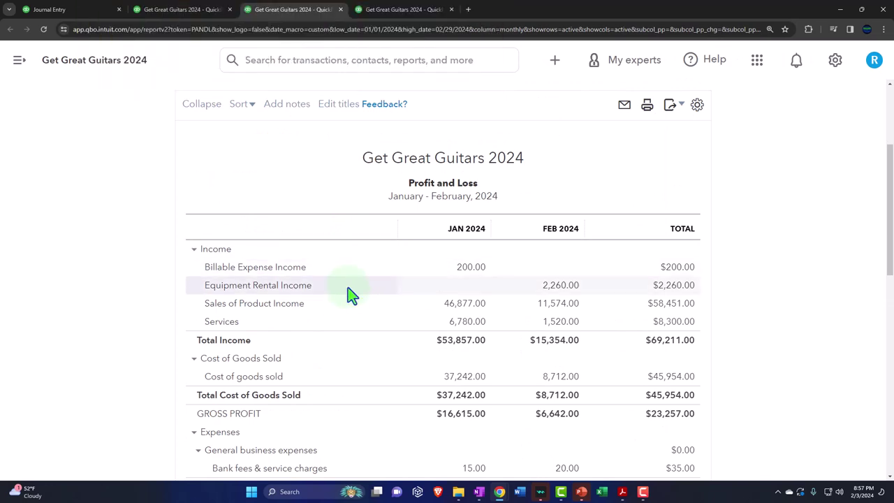
{"action": "scroll", "coordinate": [351, 295], "scroll_direction": "down", "scroll_amount": 4}
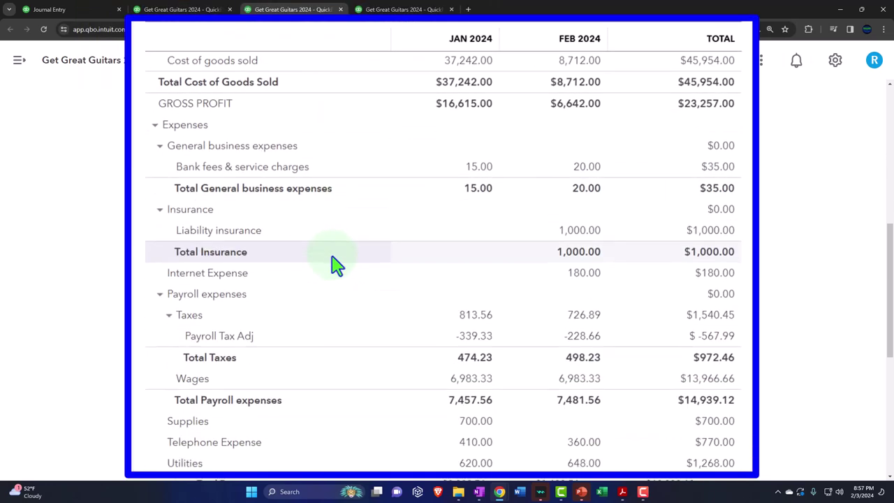
{"action": "scroll", "coordinate": [338, 266], "scroll_direction": "down", "scroll_amount": 5}
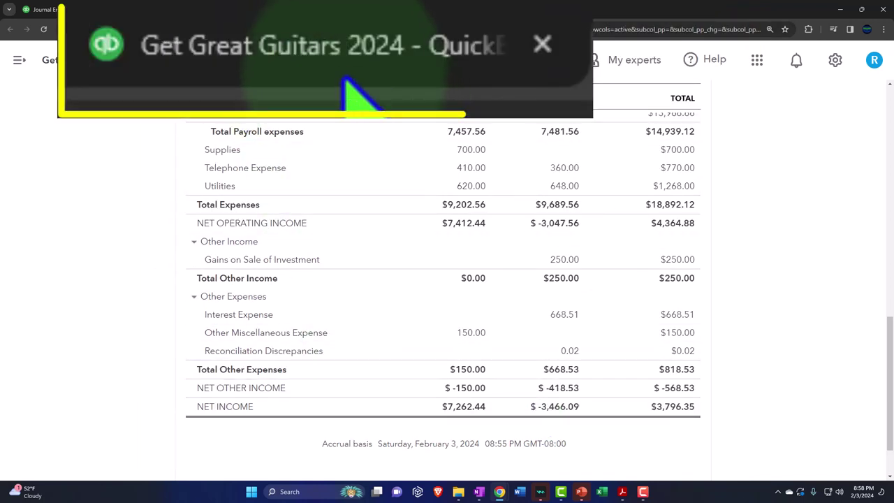
Review the Balance Sheet's Acc. Depre. Fixed Assets balance of -7,500.00 for JAN and FEB 2024
{"action": "left_click", "coordinate": [184, 9]}
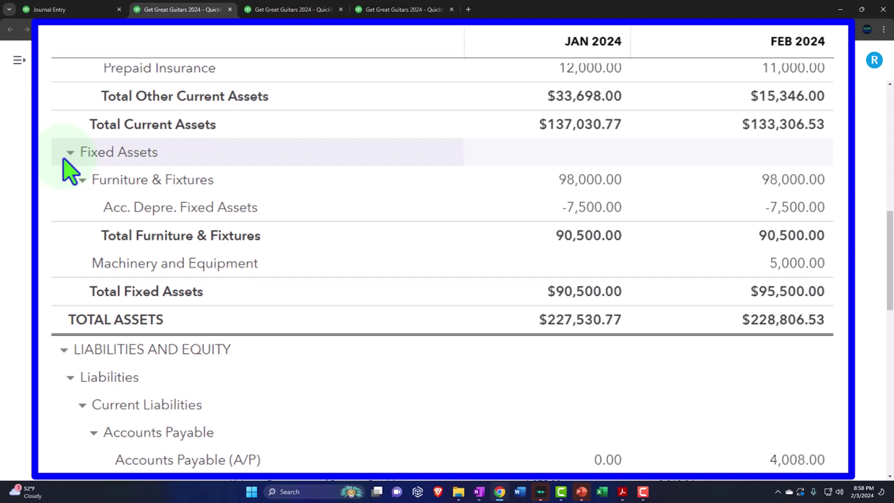
{"action": "scroll", "coordinate": [39, 273], "scroll_direction": "up", "scroll_amount": 1}
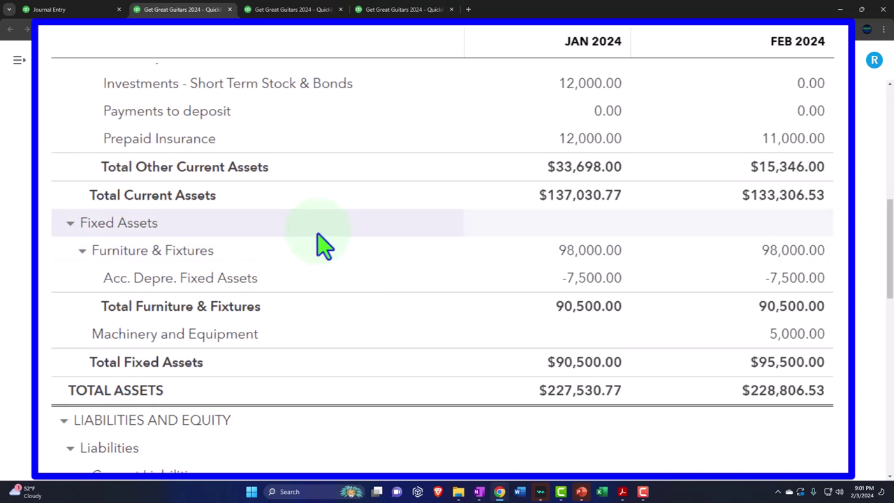
Collapse the Furniture & Fixtures group, leaving Total Fixed Assets at 90,500.00 and 95,500.00
{"action": "scroll", "coordinate": [312, 290], "scroll_direction": "up", "scroll_amount": 5}
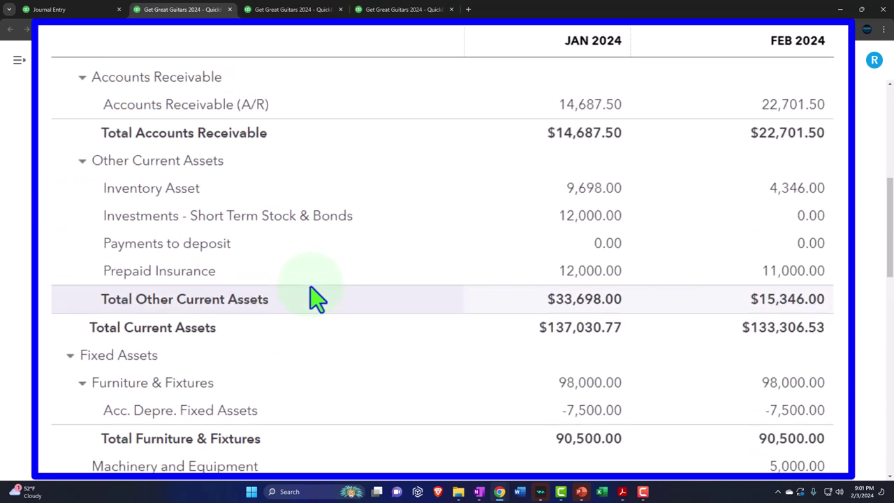
{"action": "scroll", "coordinate": [315, 299], "scroll_direction": "up", "scroll_amount": 1}
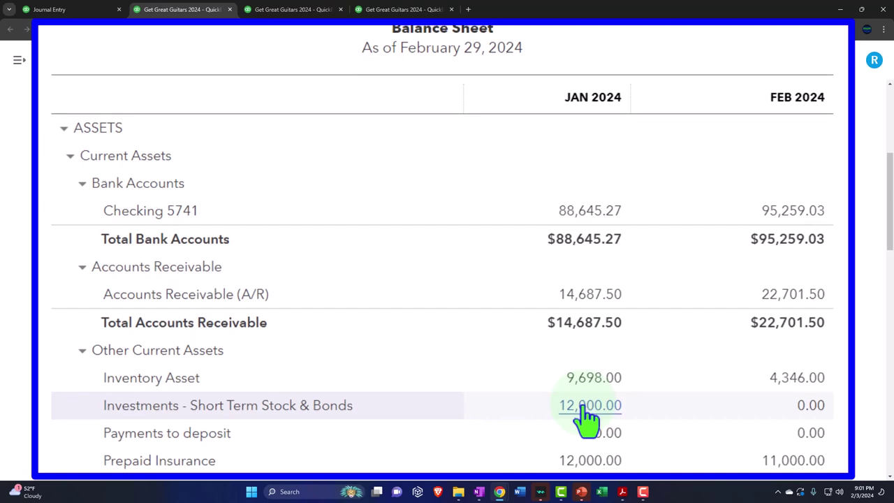
{"action": "scroll", "coordinate": [585, 415], "scroll_direction": "down", "scroll_amount": 4}
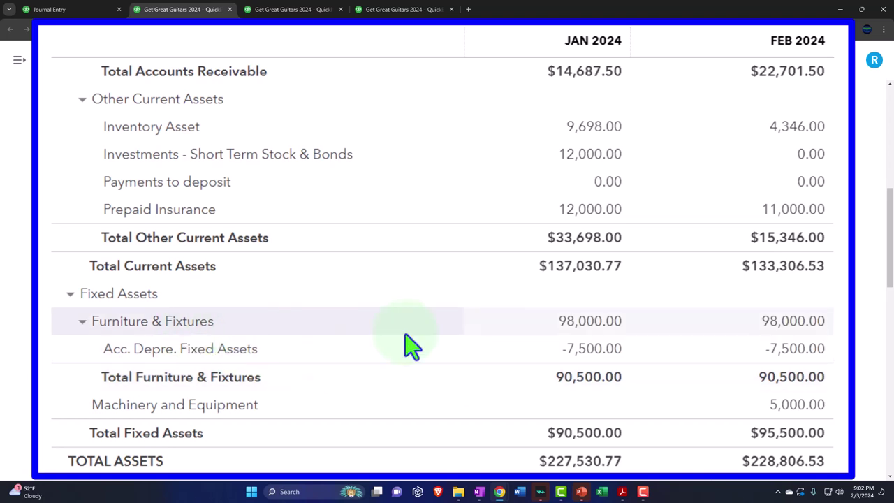
{"action": "left_click", "coordinate": [579, 328]}
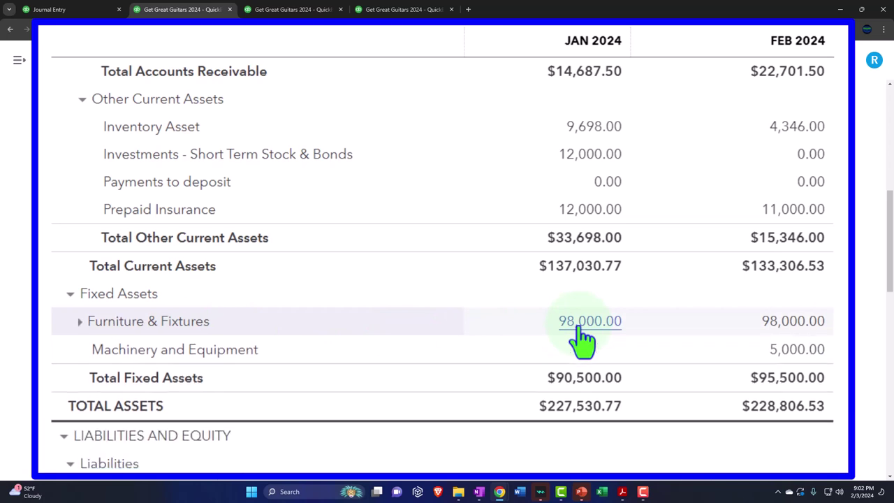
Drill into January's Furniture & Fixtures amount to list the $16,000 and $7,000 purchases
{"action": "left_click", "coordinate": [579, 327]}
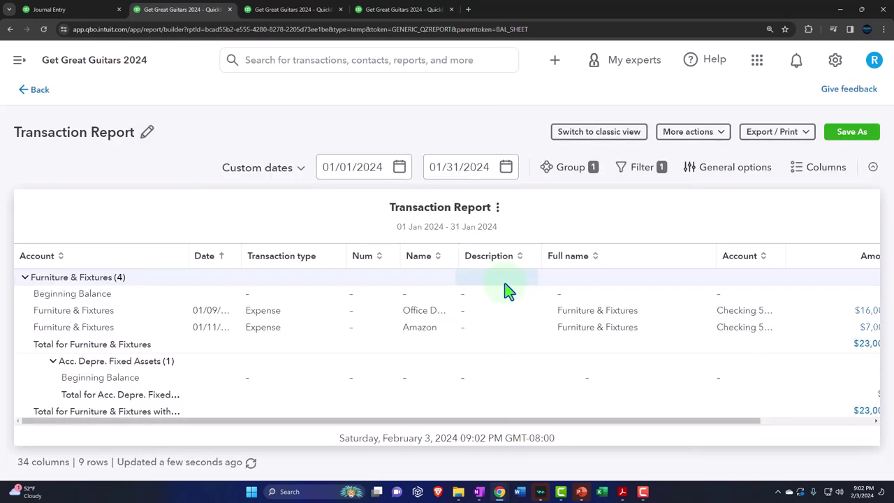
{"action": "key", "text": "ctrl+minus"}
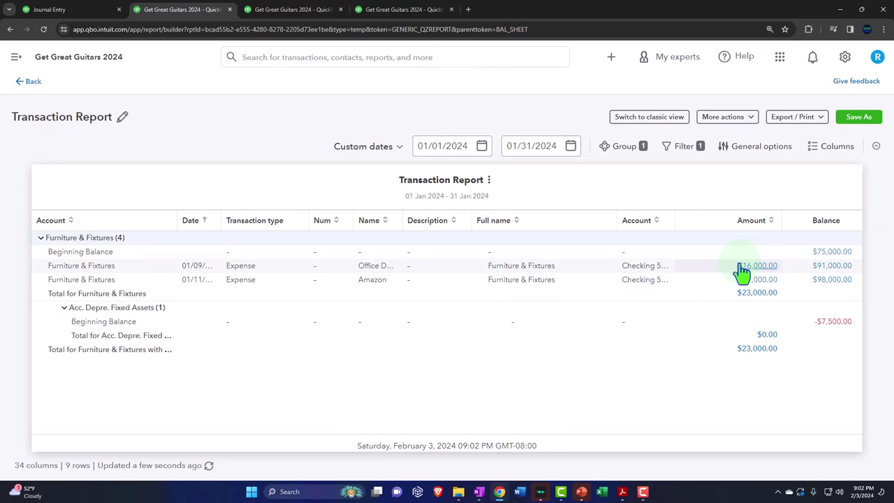
{"action": "left_click", "coordinate": [614, 60]}
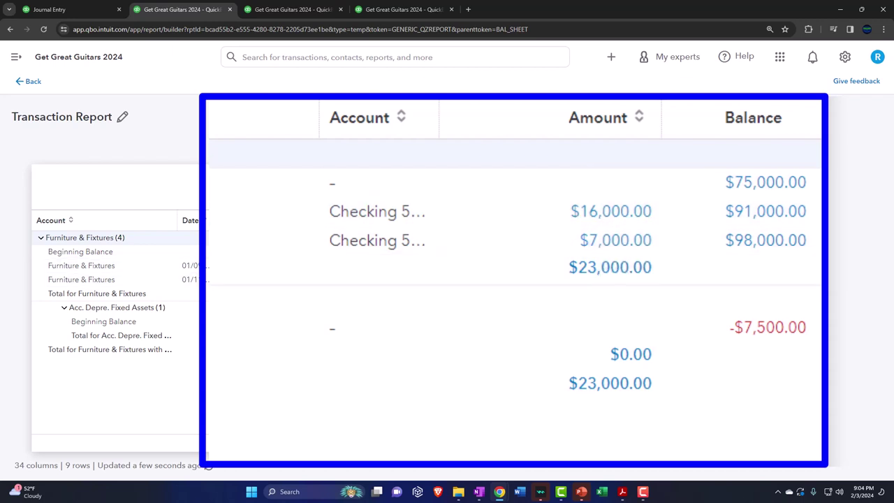
Return to the Balance Sheet, zoom back in and review Furniture & Fixtures at 98,000.00
{"action": "left_click", "coordinate": [32, 83]}
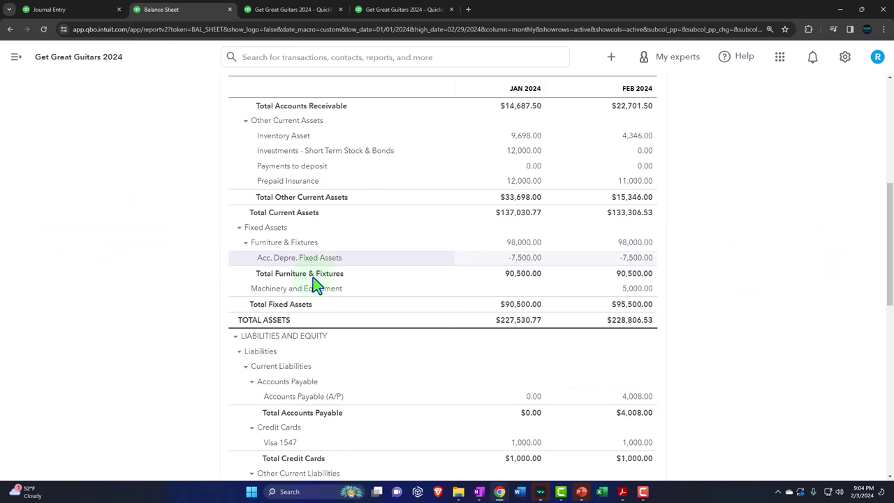
{"action": "scroll", "coordinate": [311, 282], "scroll_direction": "up", "scroll_amount": 3}
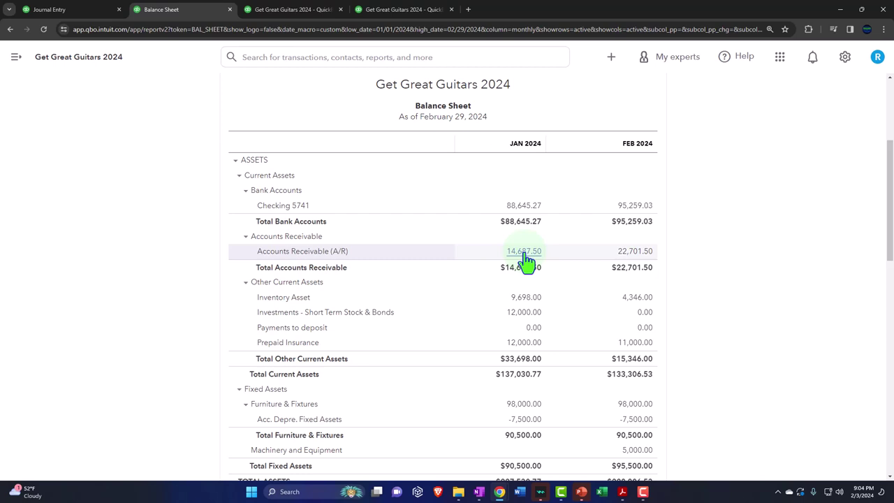
{"action": "key", "text": "ctrl+plus"}
{"action": "key", "text": "ctrl+plus"}
{"action": "key", "text": "ctrl+plus"}
{"action": "scroll", "coordinate": [525, 259], "scroll_direction": "down", "scroll_amount": 2}
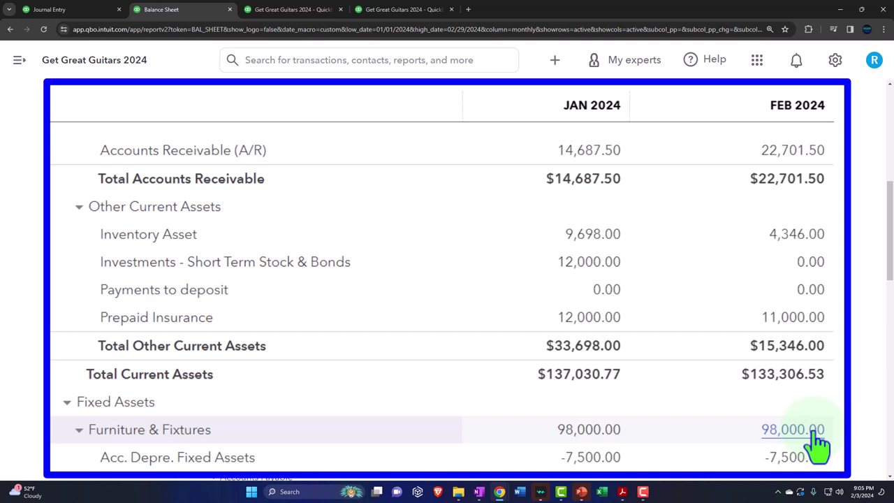
Drill into February's Furniture & Fixtures transactions, then bring up Depreciation Book.pdf in Acrobat
{"action": "left_click", "coordinate": [812, 437]}
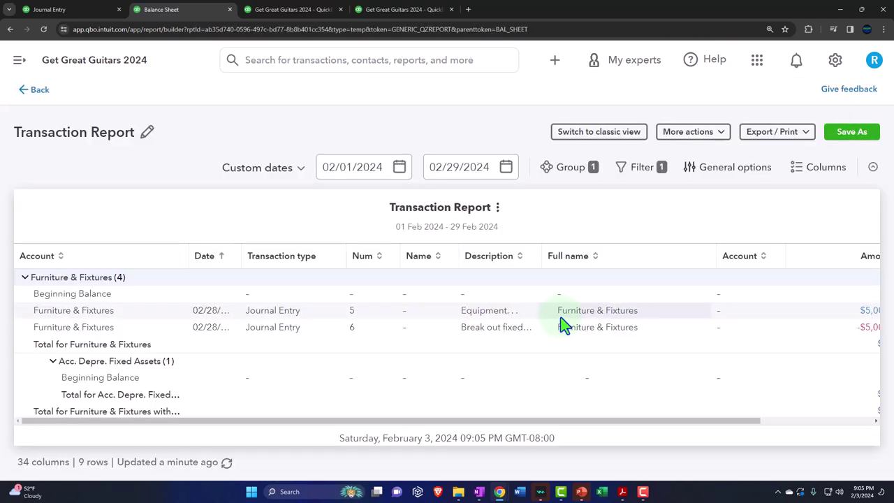
{"action": "key", "text": "ctrl+minus"}
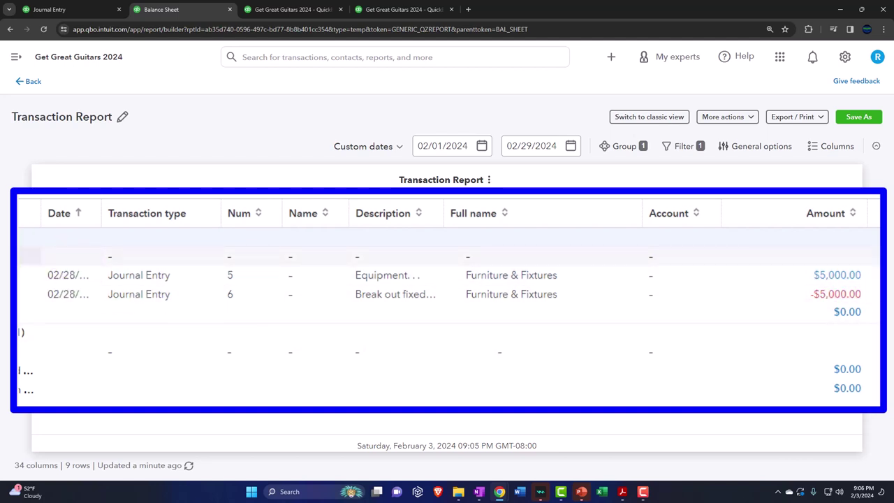
{"action": "left_click", "coordinate": [622, 492]}
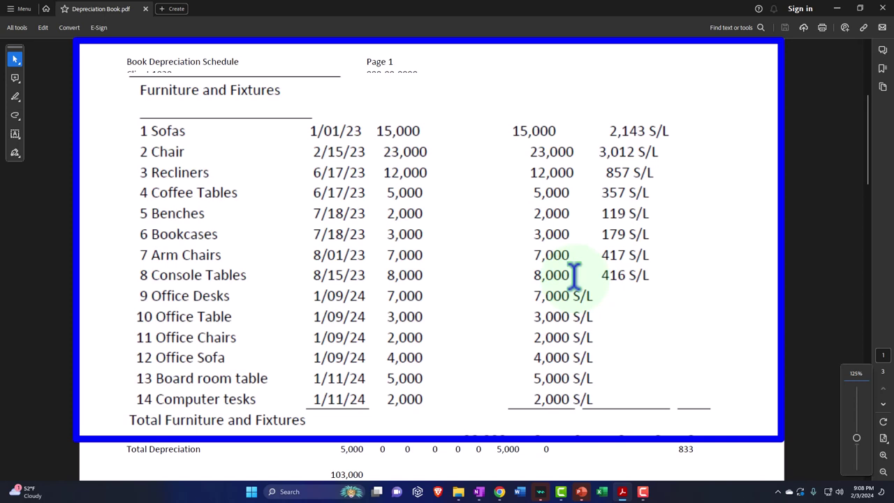
Select the 2023 furniture rows, clear them, then select the six 2024 rows, Office Desks through Computer tesks
{"action": "left_click_drag", "start_coordinate": [150, 129], "coordinate": [712, 263]}
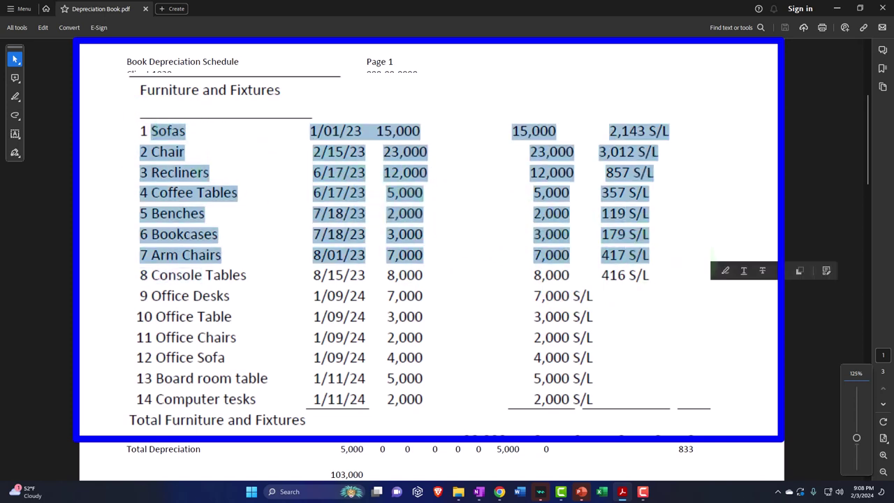
{"action": "left_click", "coordinate": [447, 355]}
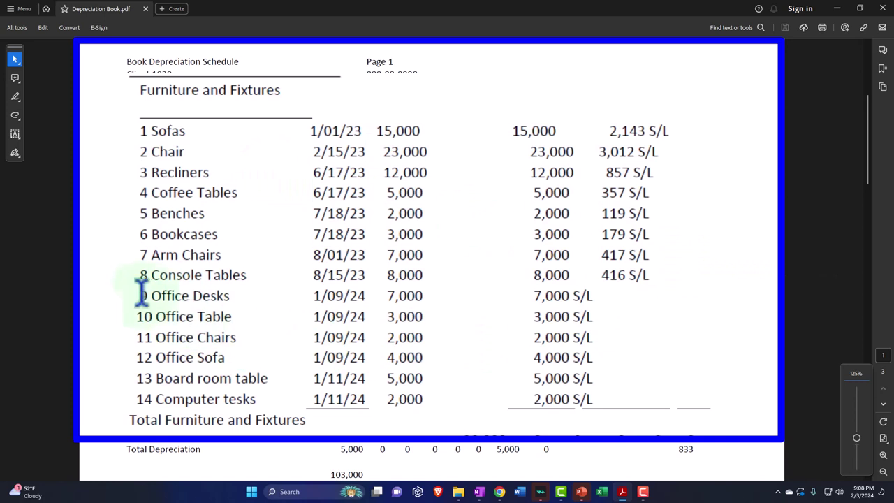
{"action": "left_click_drag", "start_coordinate": [136, 294], "coordinate": [716, 349]}
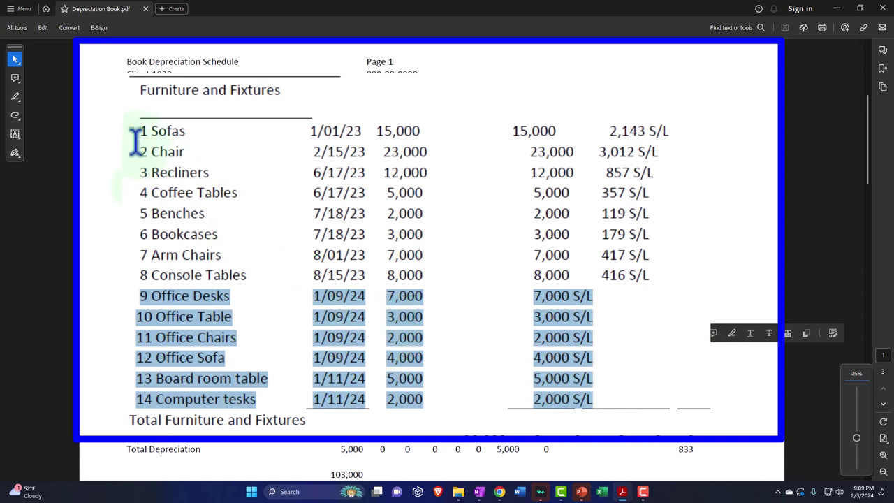
Highlight and clear the Sofas row in the PDF, then minimize Acrobat and go back from the QuickBooks report
{"action": "left_click_drag", "start_coordinate": [137, 132], "coordinate": [712, 139]}
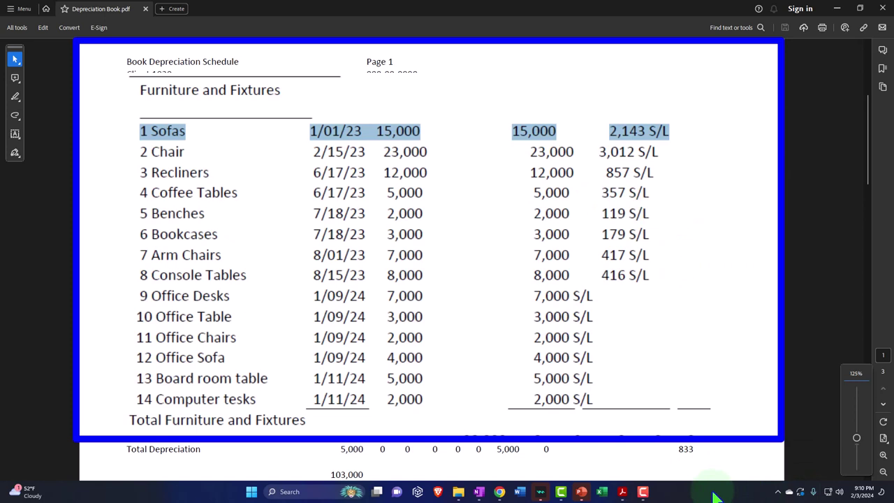
{"action": "left_click", "coordinate": [535, 315]}
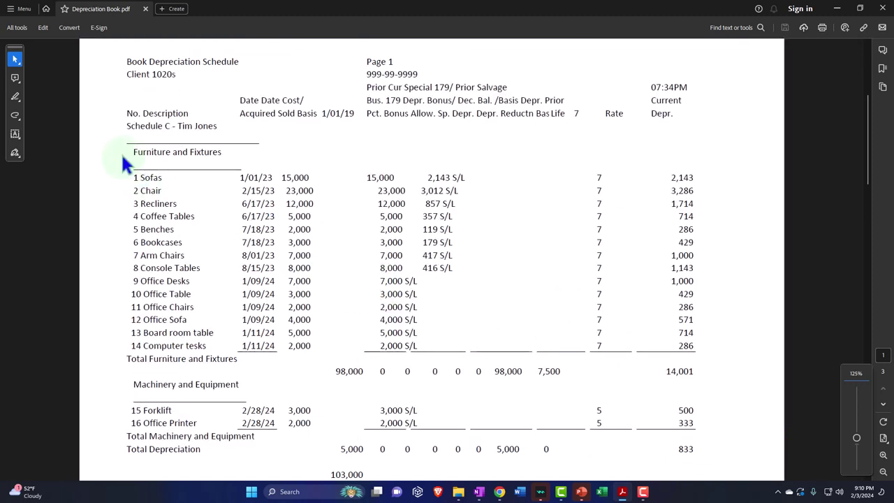
{"action": "left_click", "coordinate": [837, 8]}
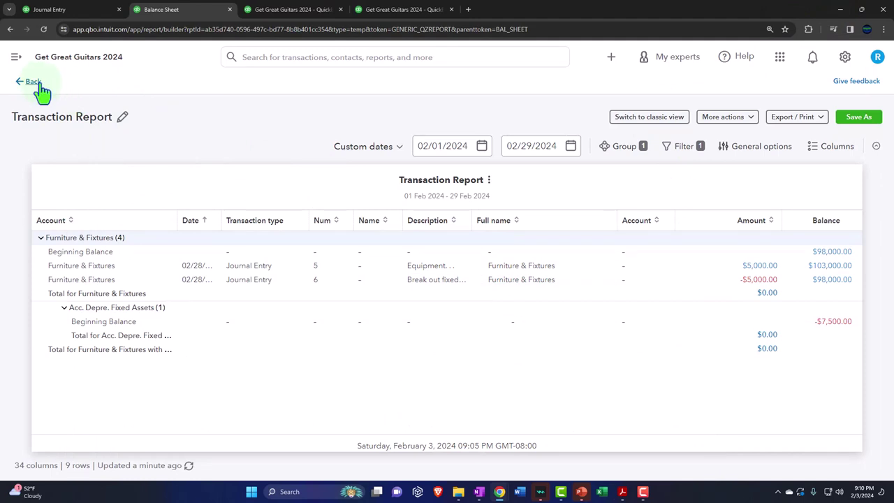
{"action": "left_click", "coordinate": [31, 82]}
Open the Chart of accounts, scroll to the Fixed Assets balances, then bring the depreciation PDF back
{"action": "left_click", "coordinate": [77, 14]}
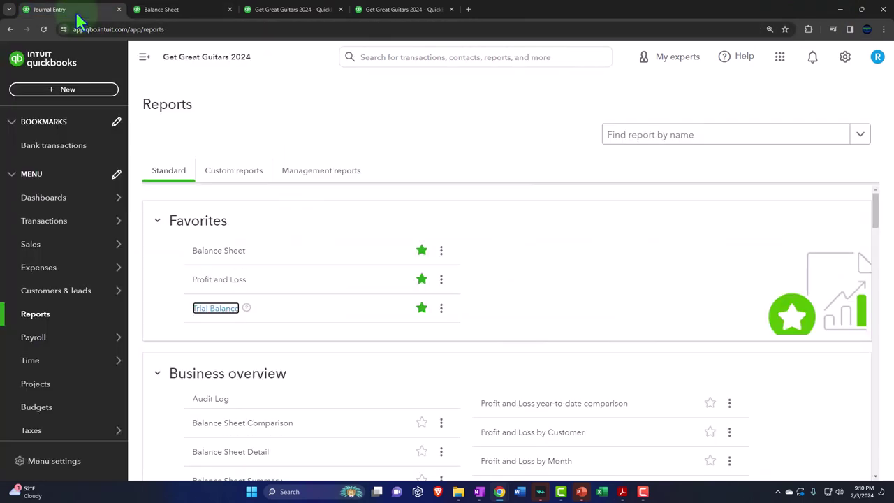
{"action": "mouse_move", "coordinate": [65, 245]}
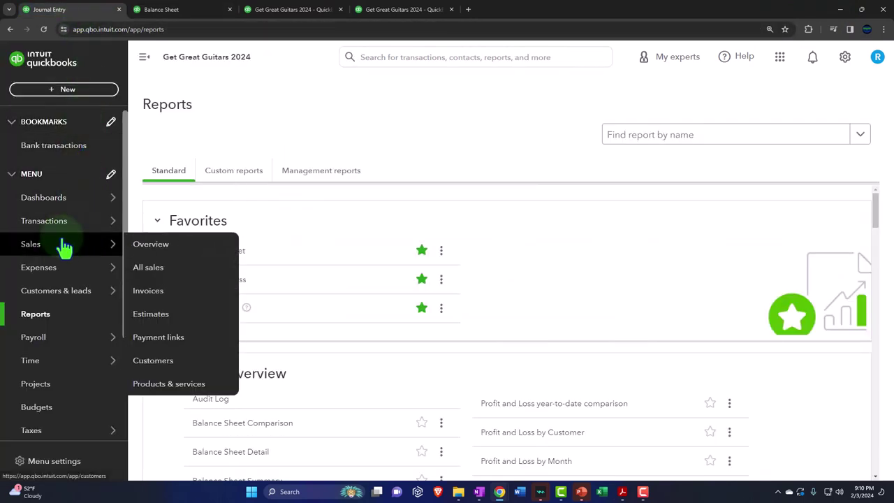
{"action": "left_click", "coordinate": [59, 228]}
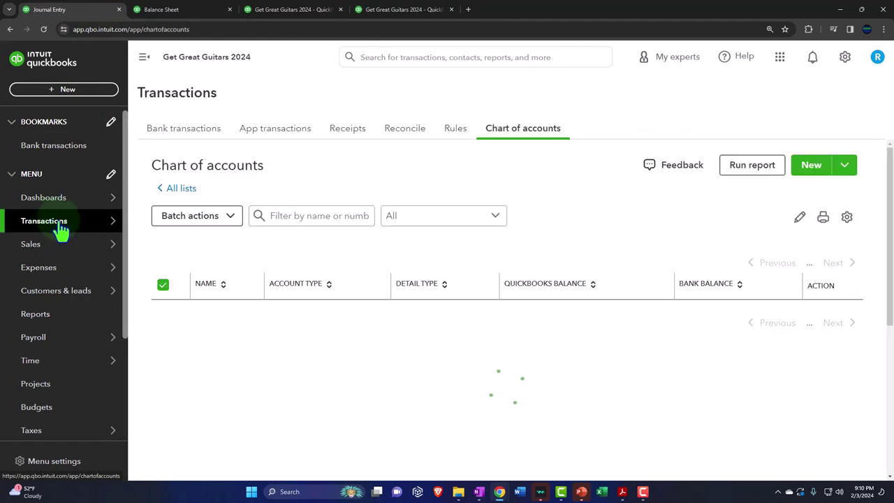
{"action": "left_click", "coordinate": [528, 140]}
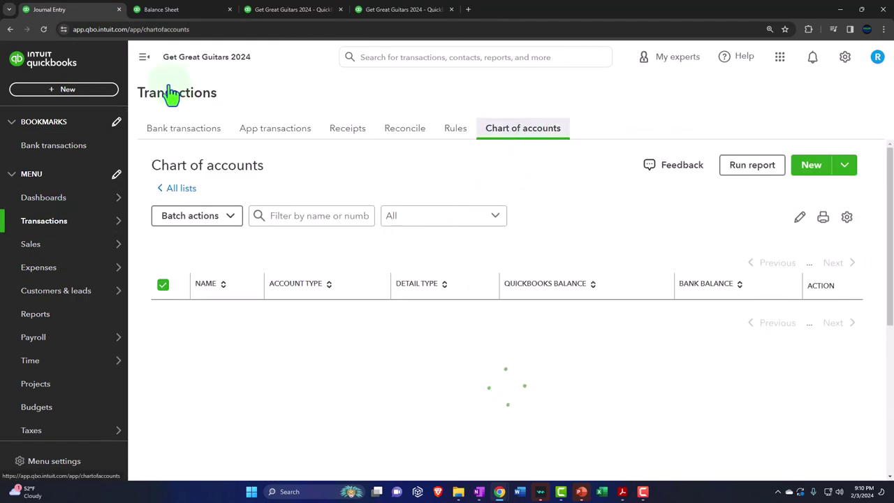
{"action": "left_click", "coordinate": [144, 58]}
{"action": "scroll", "coordinate": [157, 301], "scroll_direction": "down", "scroll_amount": 2}
{"action": "scroll", "coordinate": [157, 300], "scroll_direction": "down", "scroll_amount": 4}
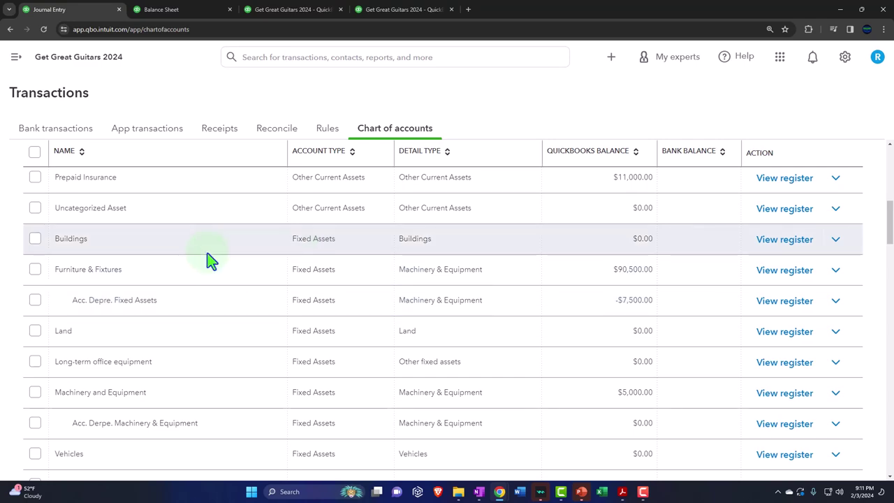
{"action": "left_click", "coordinate": [623, 493]}
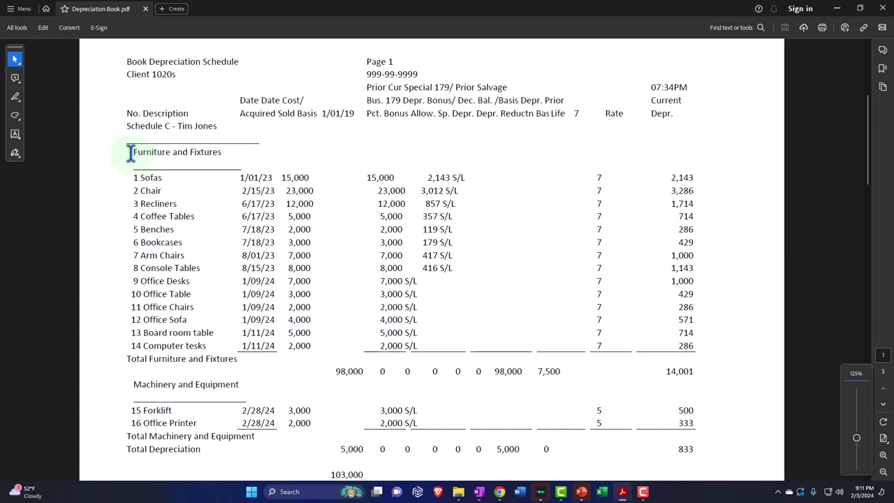
Highlight the 'Furniture and Fixtures' and 'Machinery and Equipment' headings in Depreciation Book.pdf
{"action": "left_click_drag", "start_coordinate": [130, 154], "coordinate": [233, 156]}
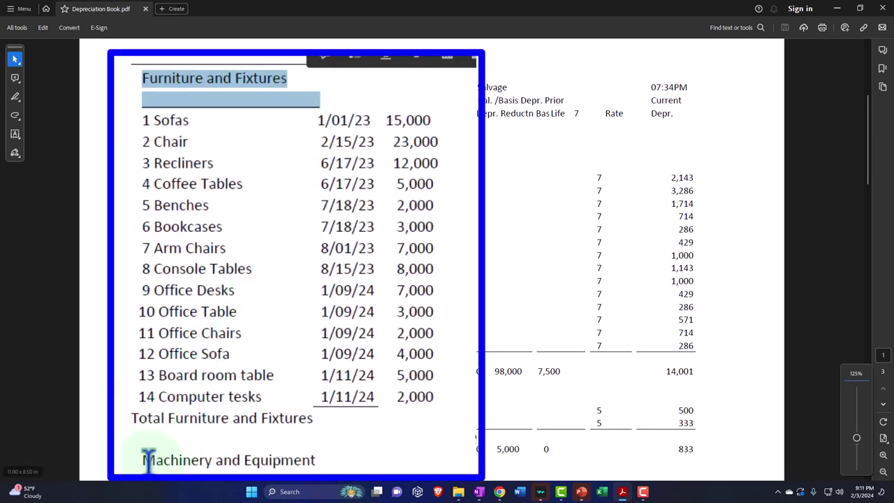
{"action": "left_click_drag", "start_coordinate": [142, 457], "coordinate": [293, 459]}
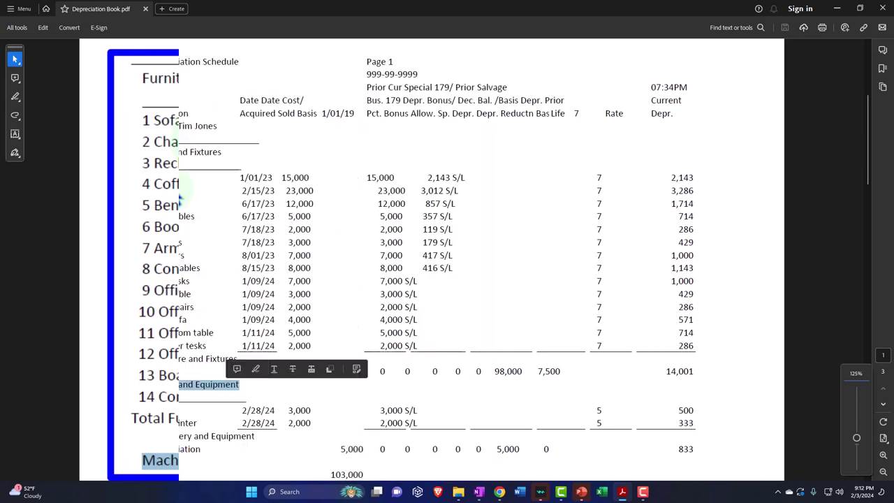
Minimize Depreciation Book.pdf to glance at QuickBooks, then bring it back to the front
{"action": "left_click", "coordinate": [837, 9]}
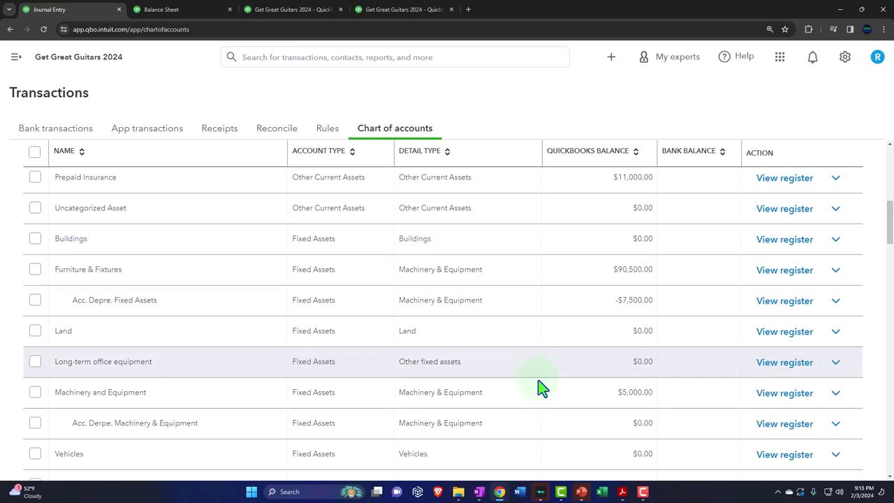
{"action": "left_click", "coordinate": [623, 491]}
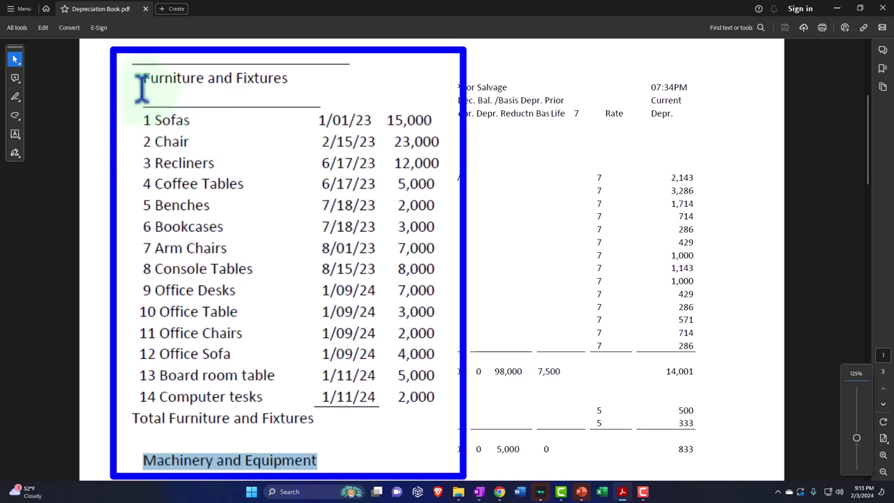
Highlight and deselect the Furniture and Fixtures item list, then minimize Acrobat
{"action": "left_click_drag", "start_coordinate": [139, 80], "coordinate": [419, 400]}
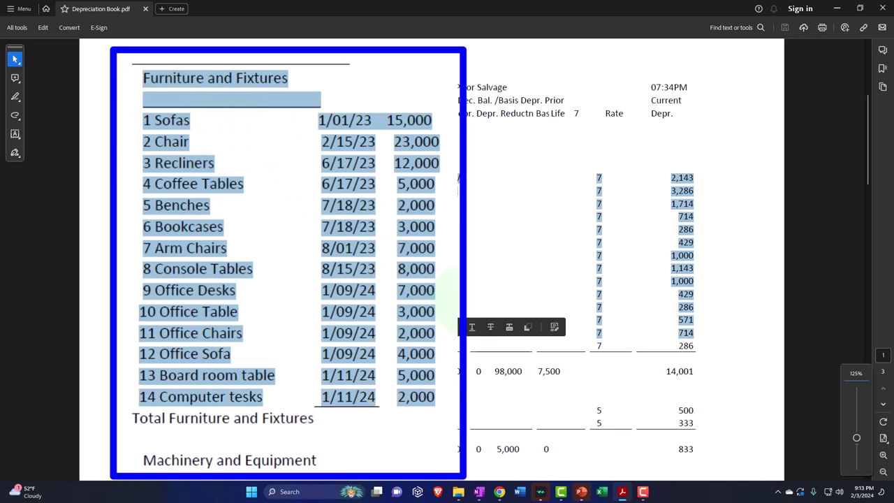
{"action": "left_click", "coordinate": [179, 101]}
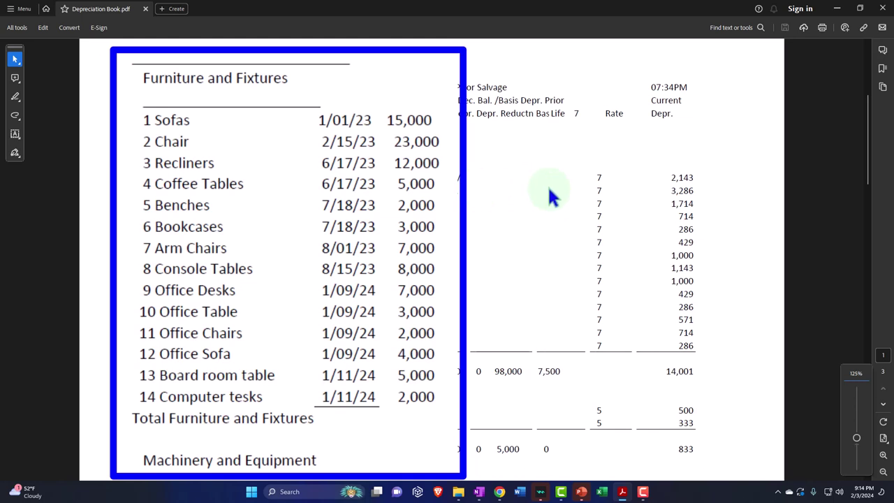
{"action": "left_click", "coordinate": [836, 8]}
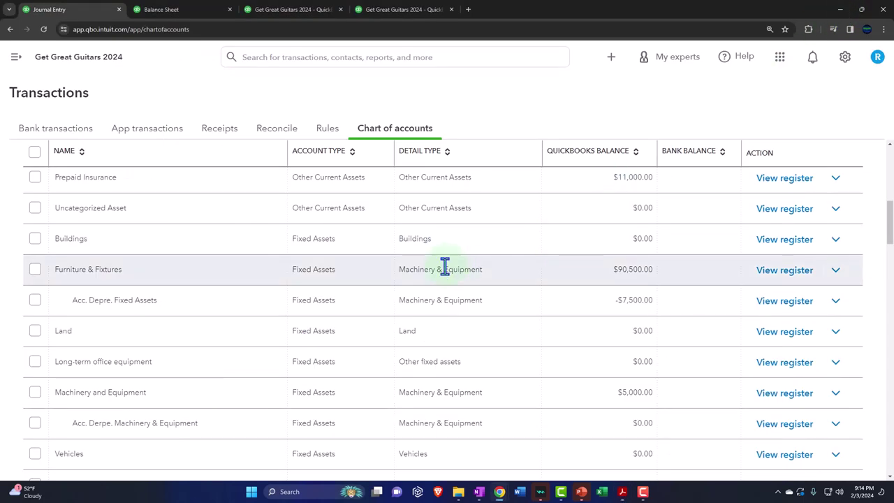
Review the Profit and Loss report zoomed in, then switch to the Balance Sheet tab
{"action": "left_click", "coordinate": [301, 11]}
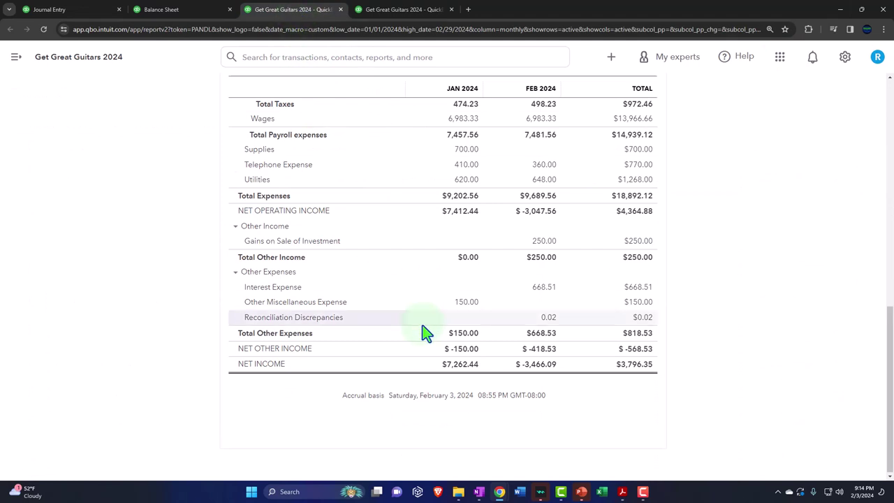
{"action": "scroll", "coordinate": [426, 333], "scroll_direction": "up", "scroll_amount": 1}
{"action": "key", "text": "ctrl+plus"}
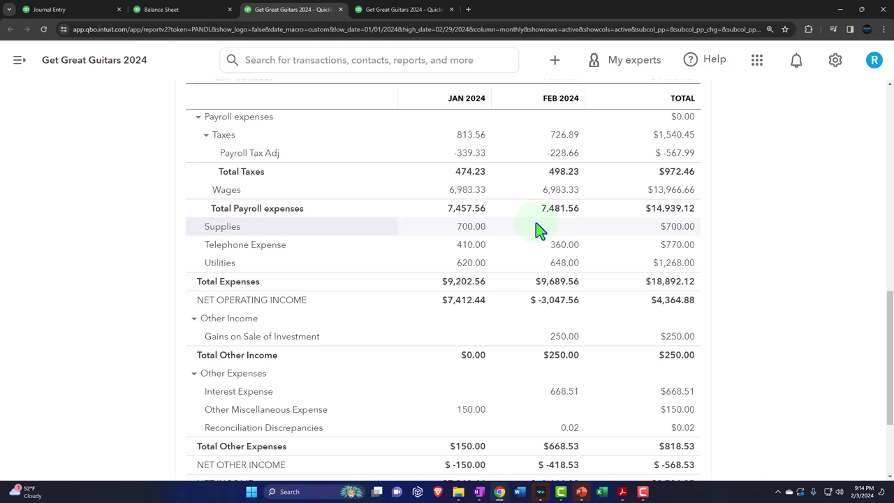
{"action": "left_click", "coordinate": [199, 10]}
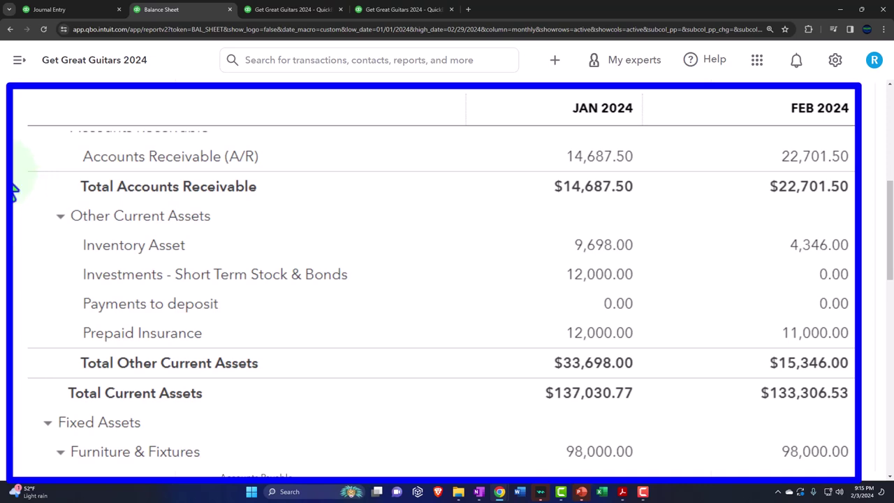
Glance at the chart of accounts, scroll the Balance Sheet to Fixed Assets, then bring up the PDF
{"action": "left_click", "coordinate": [85, 9]}
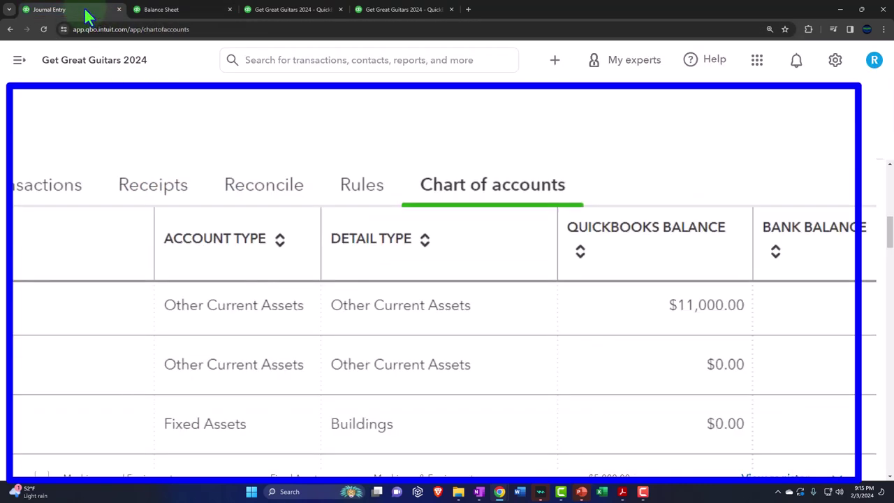
{"action": "left_click", "coordinate": [137, 10]}
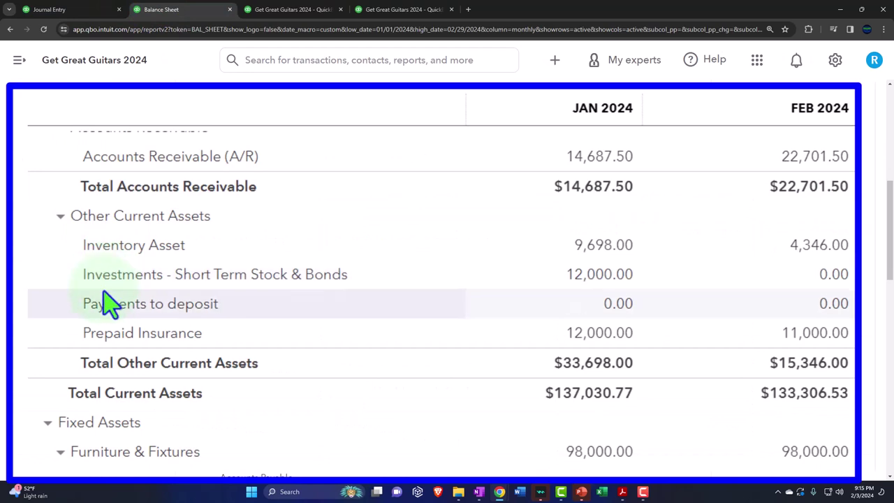
{"action": "scroll", "coordinate": [104, 301], "scroll_direction": "up", "scroll_amount": 3}
{"action": "scroll", "coordinate": [103, 293], "scroll_direction": "down", "scroll_amount": 5}
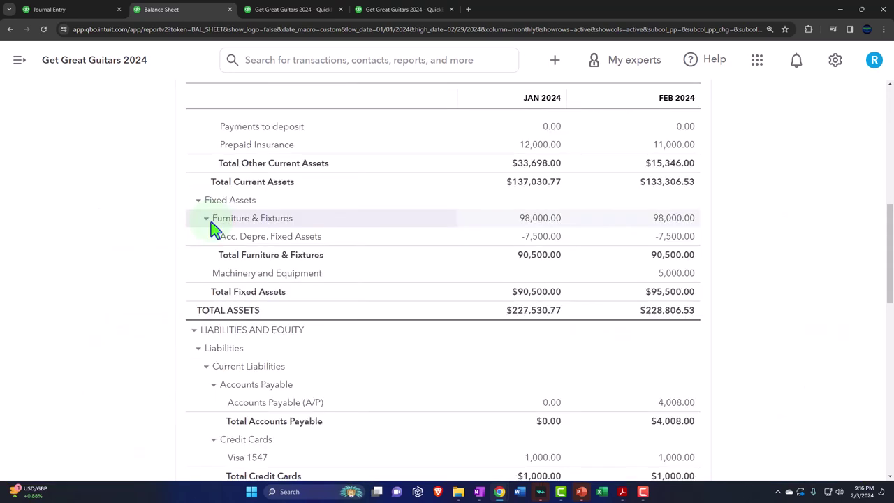
{"action": "left_click", "coordinate": [623, 492]}
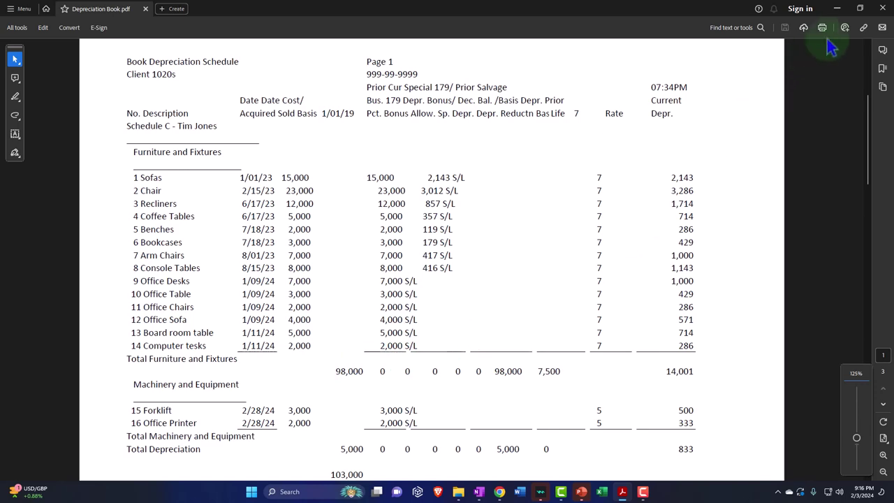
Minimize Acrobat to reveal the Balance Sheet's Fixed Assets section
{"action": "left_click", "coordinate": [844, 9]}
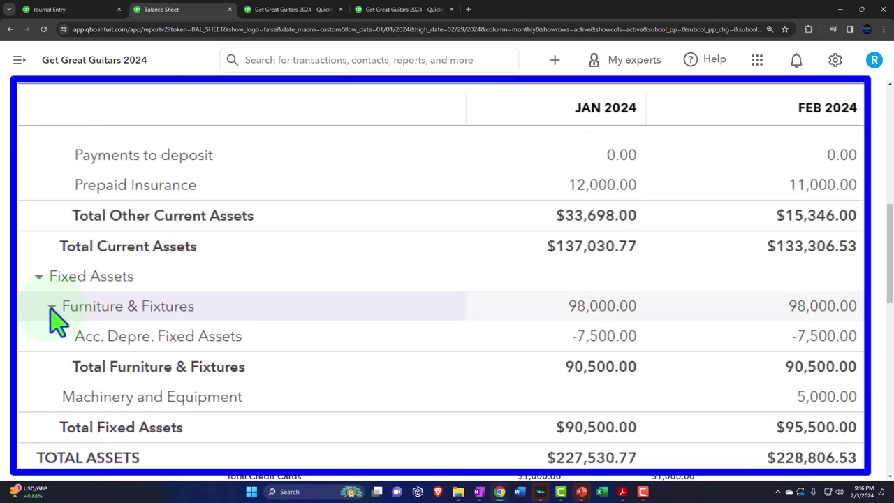
Collapse and re-expand the Furniture & Fixtures and Fixed Assets rows, then return to the chart of accounts
{"action": "left_click", "coordinate": [206, 218]}
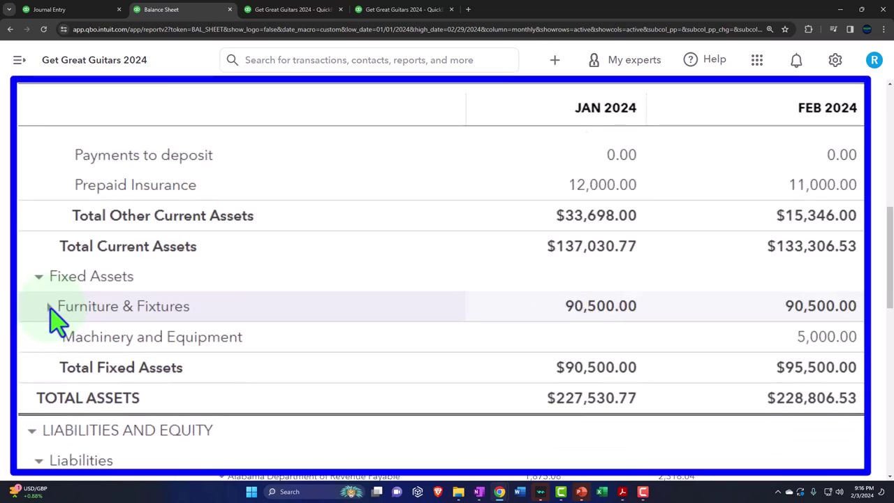
{"action": "left_click", "coordinate": [50, 308]}
{"action": "left_click", "coordinate": [38, 277]}
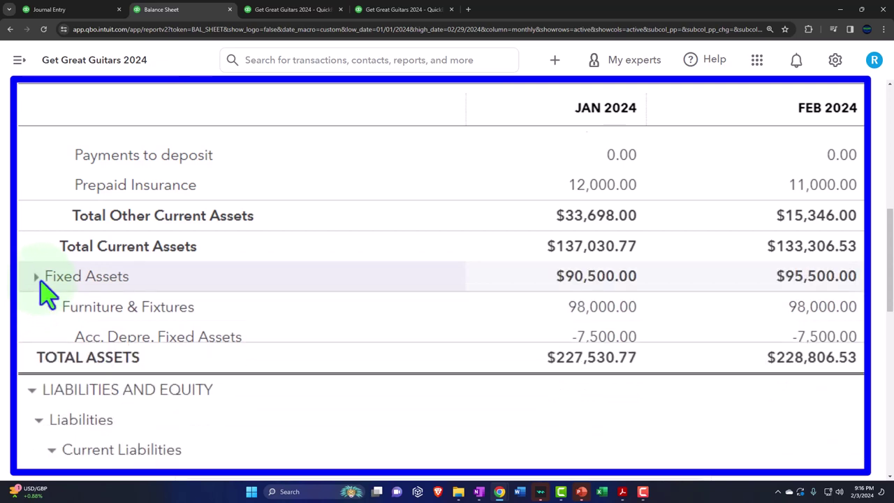
{"action": "left_click", "coordinate": [37, 277]}
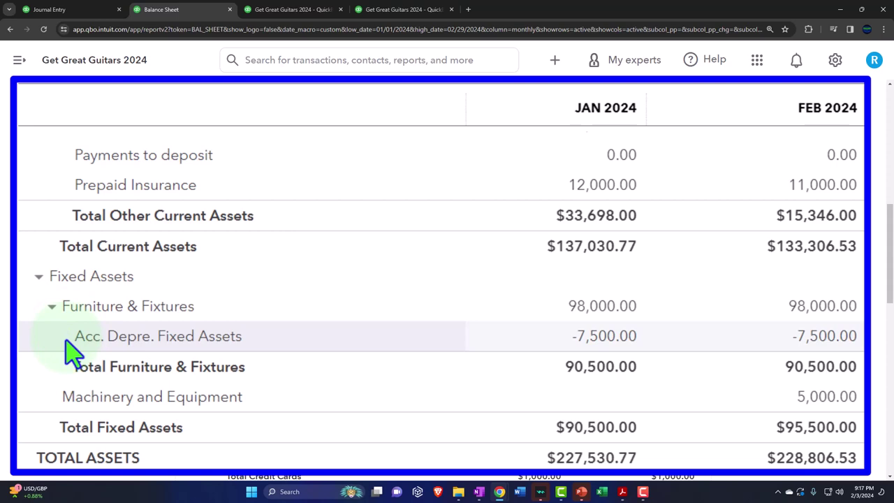
{"action": "left_click", "coordinate": [83, 10]}
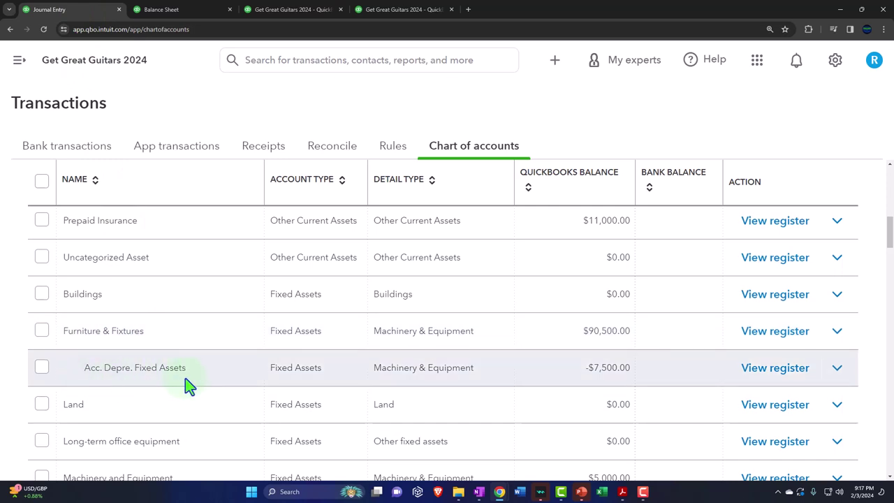
Scroll the chart of accounts to Acc. Depre. Fixed Assets, then bring Depreciation Book.pdf forward
{"action": "scroll", "coordinate": [119, 338], "scroll_direction": "down", "scroll_amount": 1}
{"action": "scroll", "coordinate": [120, 338], "scroll_direction": "down", "scroll_amount": 1}
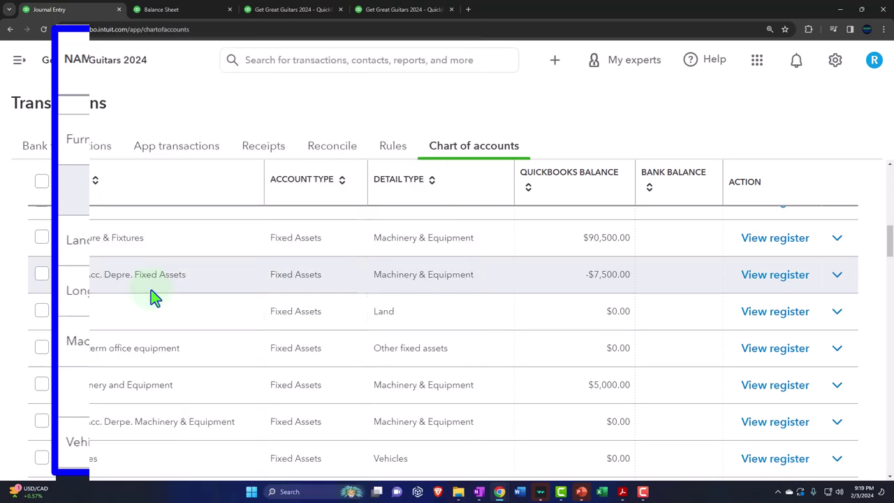
{"action": "left_click", "coordinate": [622, 492]}
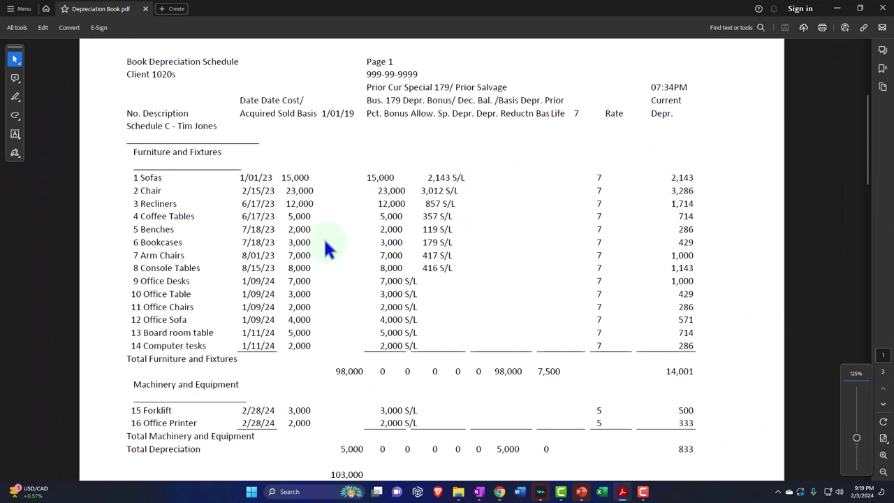
Check the schedule's depreciation totals of 14,001 and 833, then bring up Windows search
{"action": "left_click", "coordinate": [294, 201]}
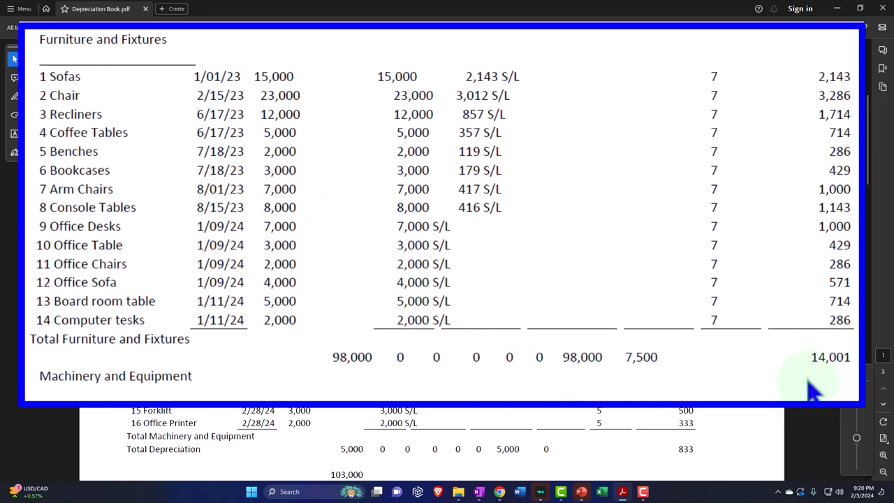
{"action": "left_click", "coordinate": [312, 492]}
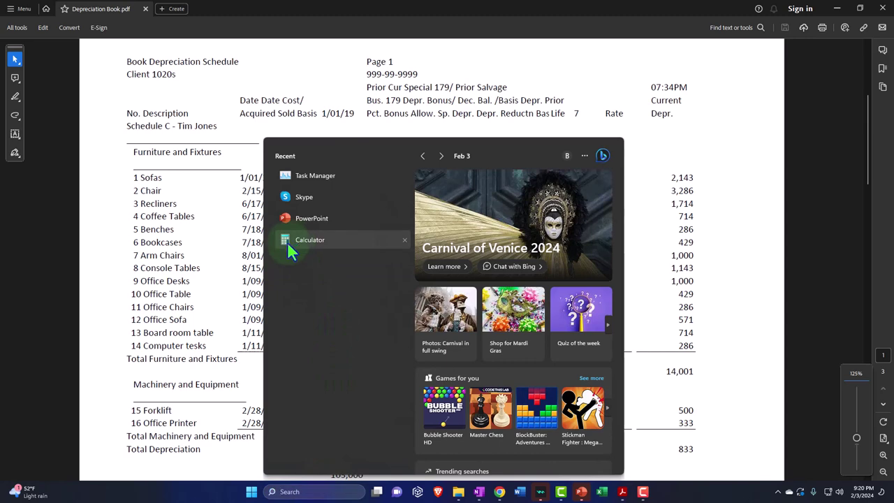
Launch Calculator, pin it on top, and place it over the depreciation schedule
{"action": "left_click", "coordinate": [293, 239]}
{"action": "left_click_drag", "start_coordinate": [766, 103], "coordinate": [412, 98]}
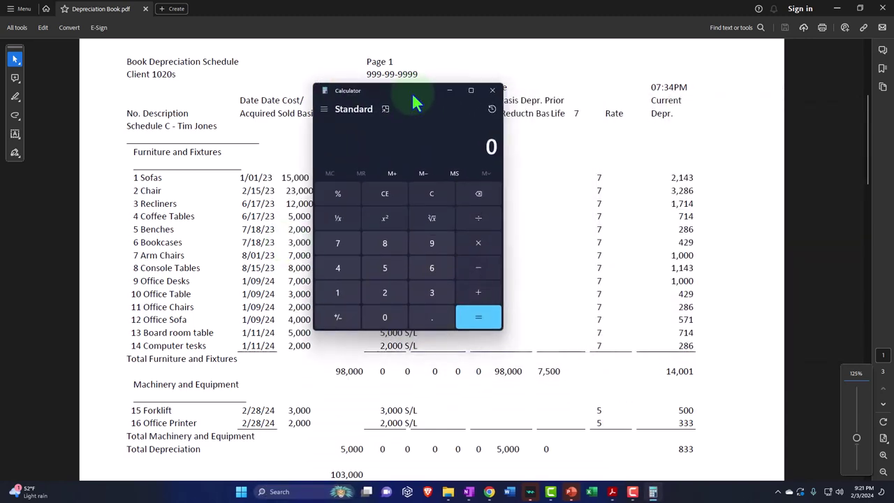
{"action": "left_click", "coordinate": [385, 110]}
{"action": "left_click_drag", "start_coordinate": [779, 18], "coordinate": [506, 93]}
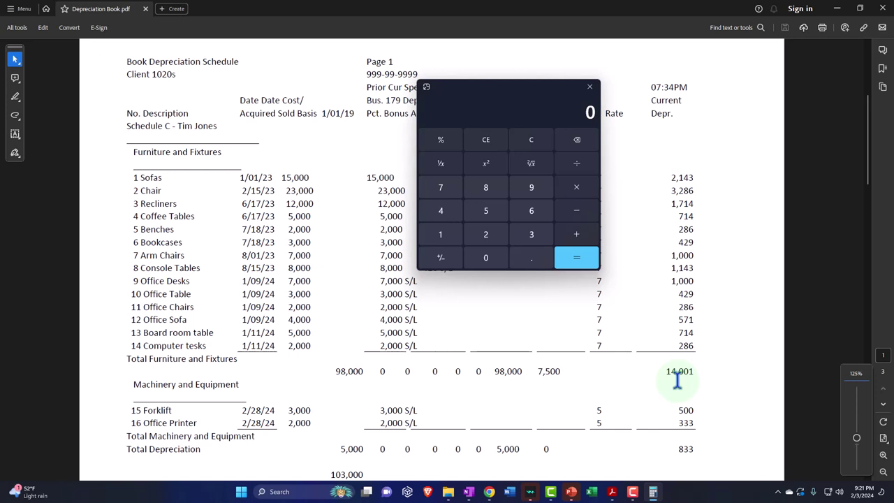
Compute 14001 / 12 × 2 = 2,333.5, then close Calculator
{"action": "type", "text": "14001"}
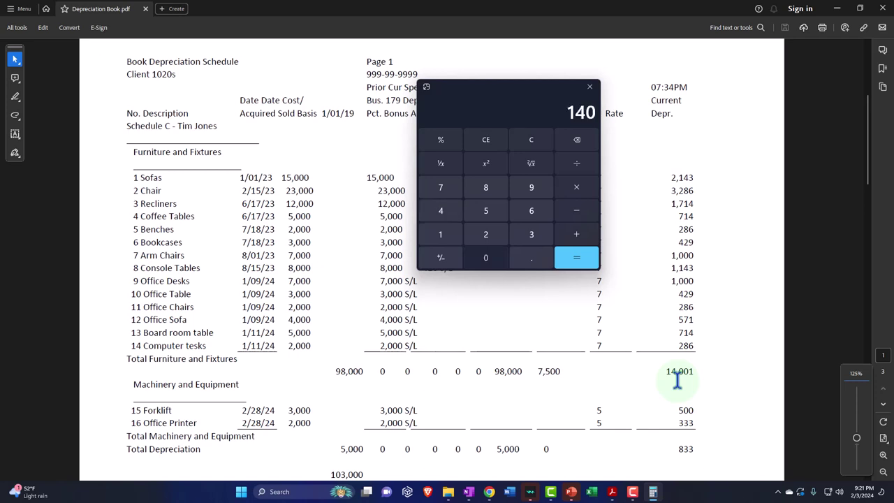
{"action": "type", "text": "/12"}
{"action": "key", "text": "Return"}
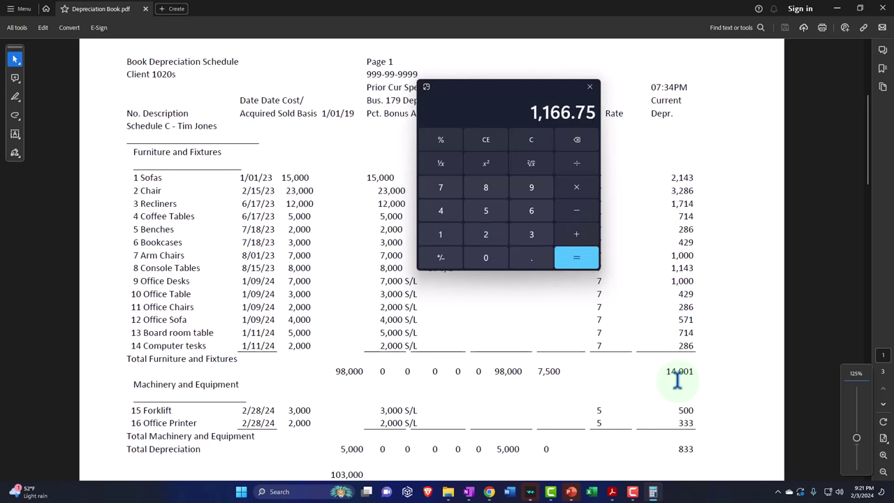
{"action": "type", "text": "*2"}
{"action": "key", "text": "Return"}
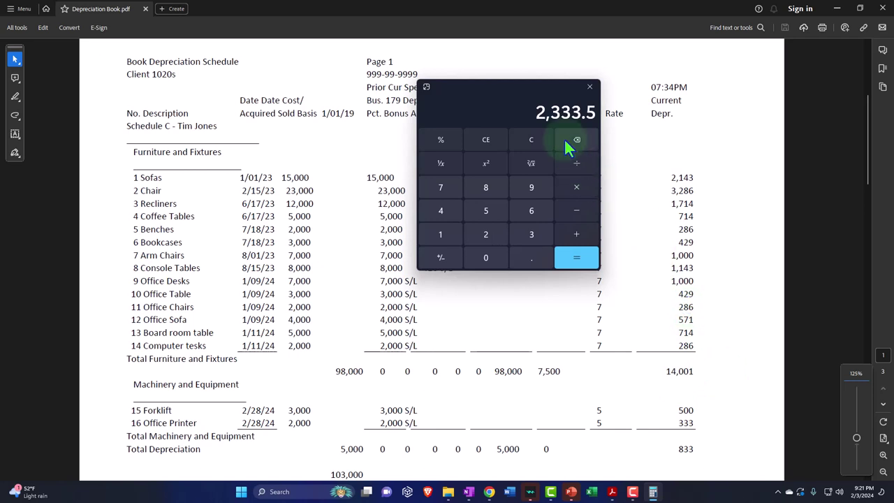
{"action": "key", "text": "alt+F4"}
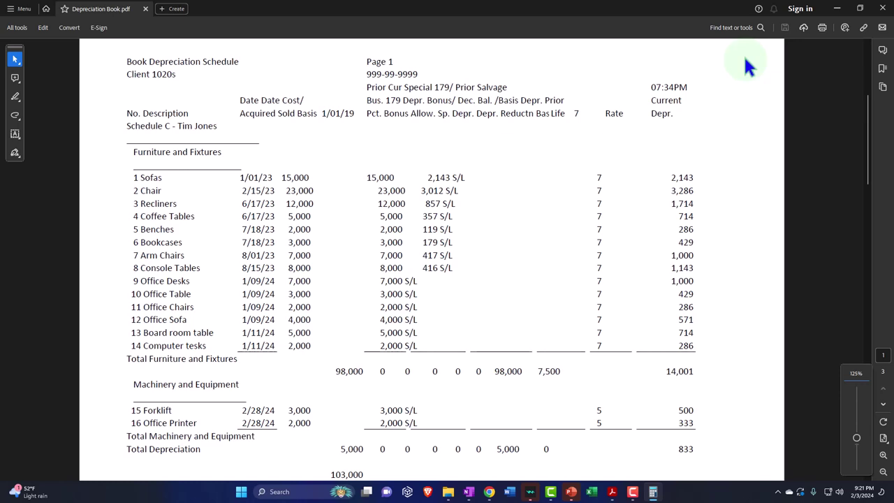
Minimize Acrobat and open the Acc. Depre. Fixed Assets register from the Chart of accounts
{"action": "left_click", "coordinate": [836, 9]}
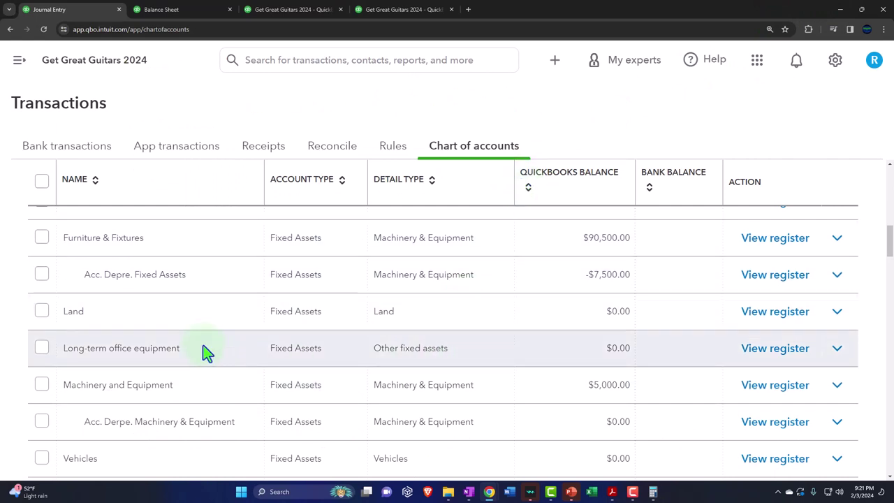
{"action": "left_click", "coordinate": [554, 63]}
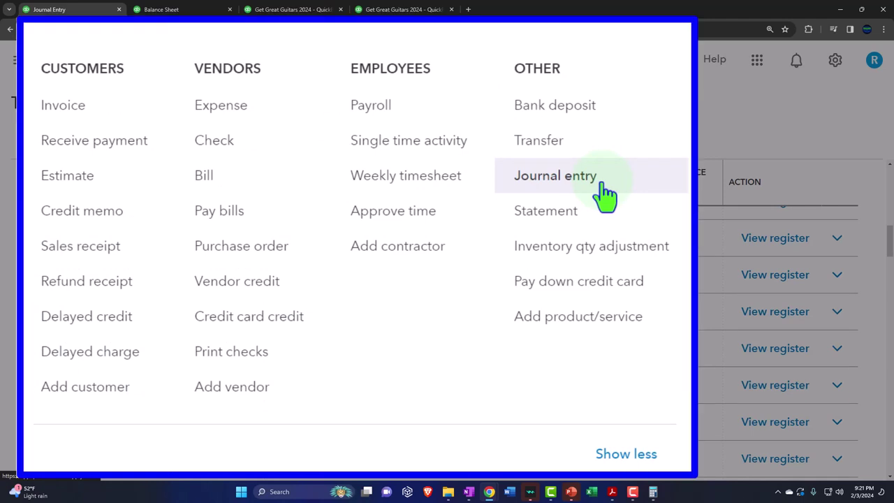
{"action": "left_click", "coordinate": [602, 186]}
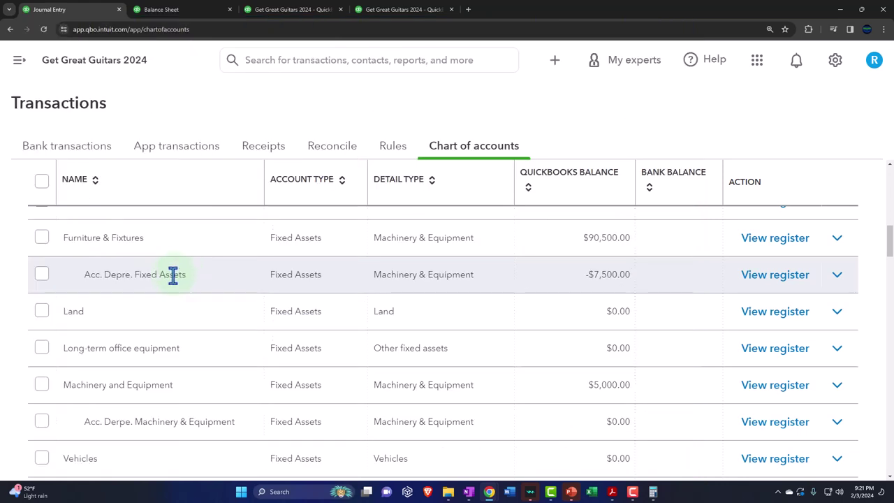
{"action": "left_click", "coordinate": [775, 274]}
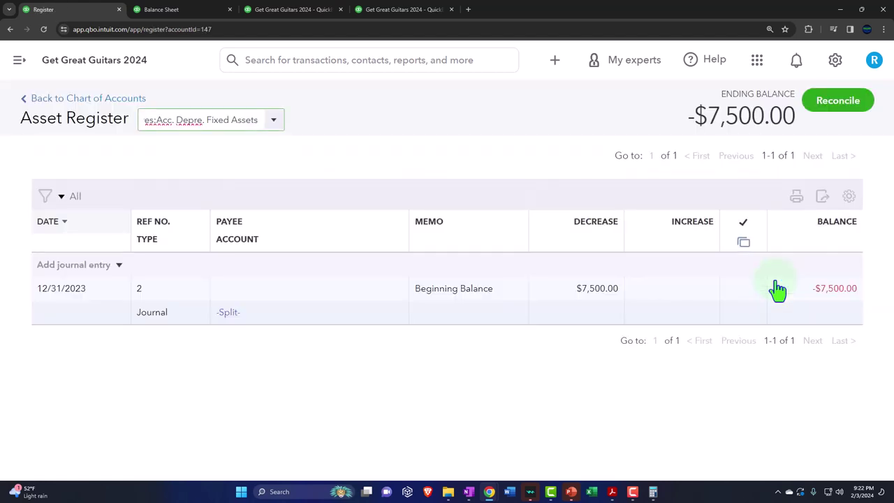
Add a journal entry row dated 02/29/2024 with memo 'Adj Entry', then view the Balance Sheet
{"action": "left_click", "coordinate": [121, 269]}
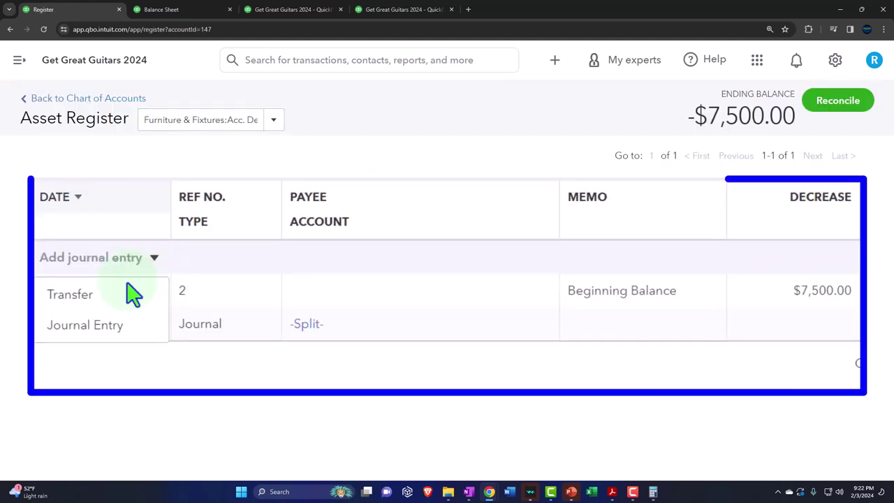
{"action": "left_click", "coordinate": [69, 313]}
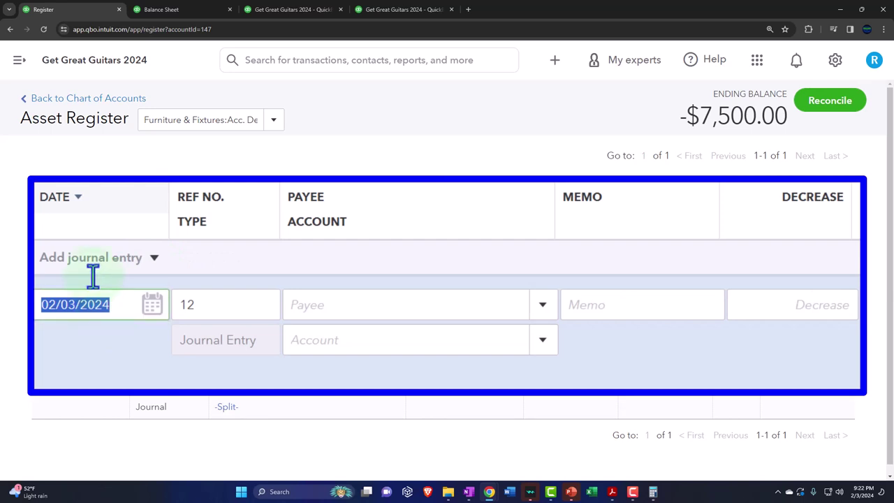
{"action": "type", "text": "02"}
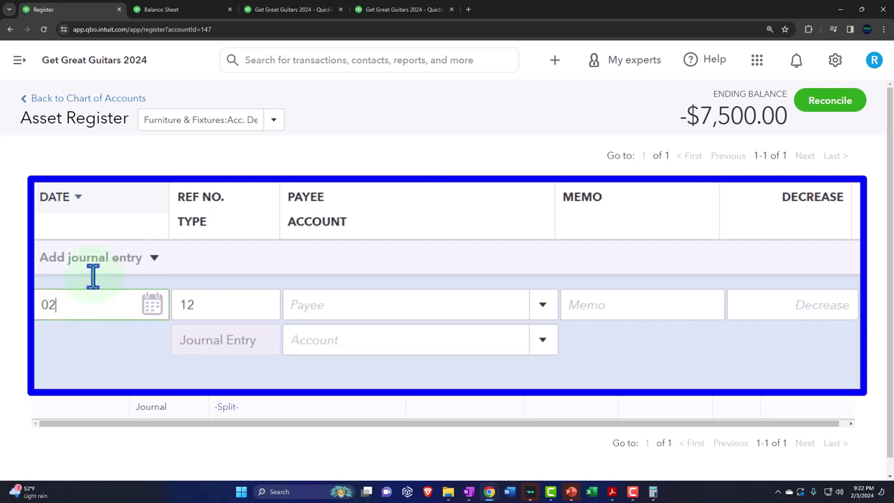
{"action": "type", "text": "/29/2024"}
{"action": "key", "text": "Tab"}
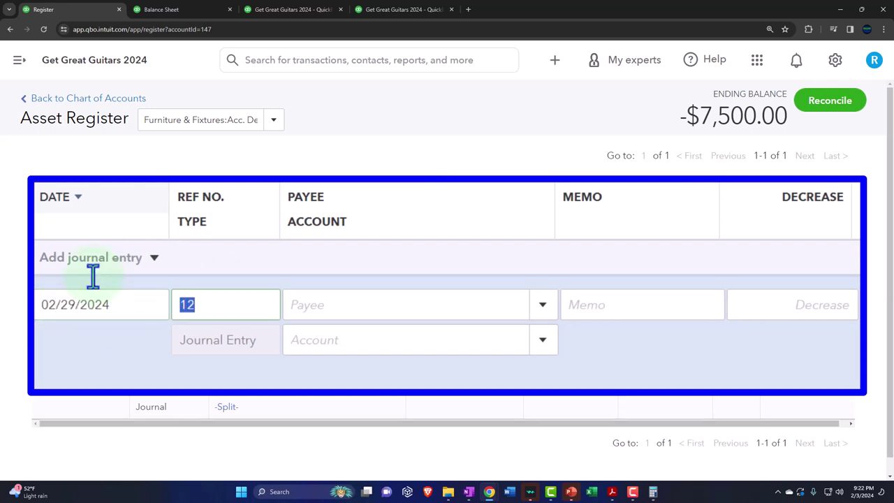
{"action": "key", "text": "Tab"}
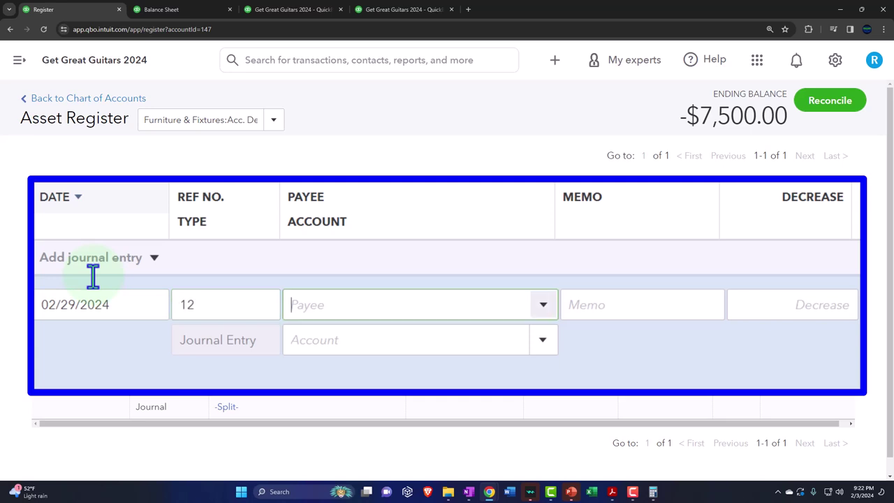
{"action": "key", "text": "Tab"}
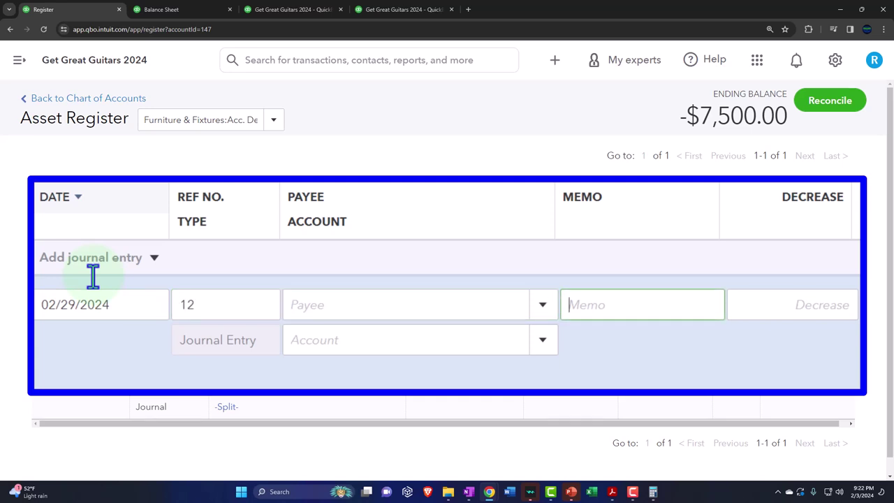
{"action": "type", "text": "Adj Entry"}
{"action": "key", "text": "Tab"}
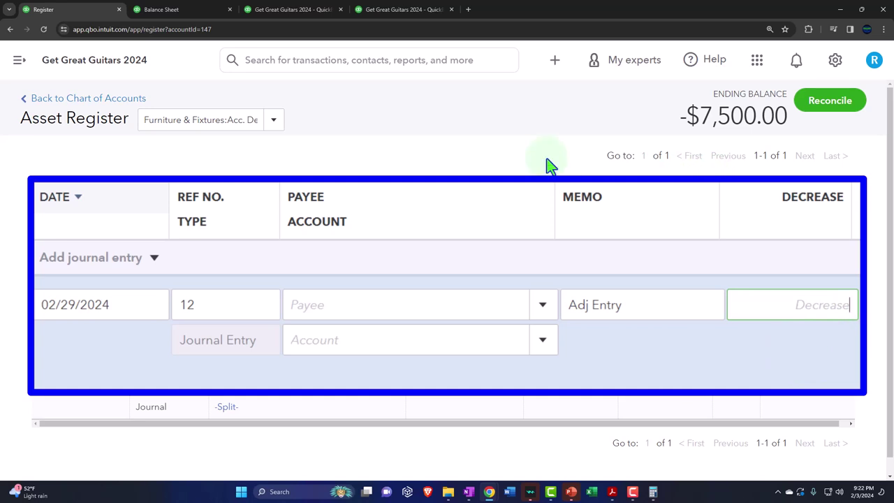
{"action": "left_click", "coordinate": [195, 11]}
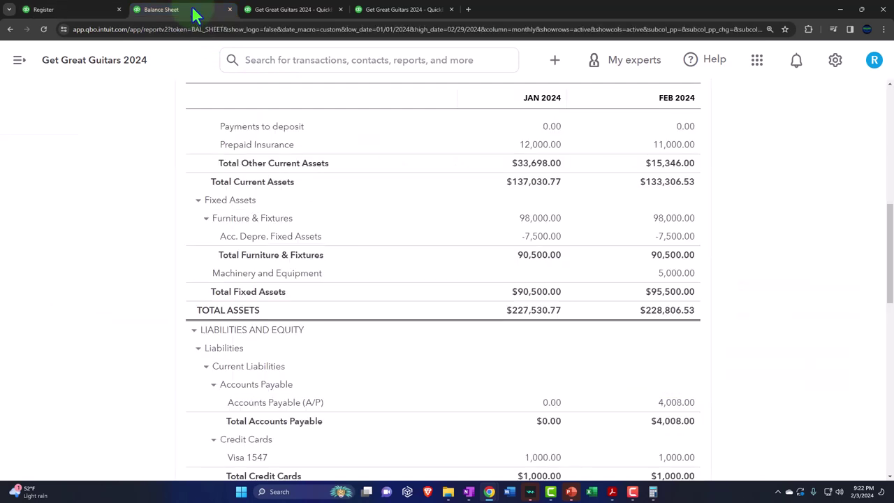
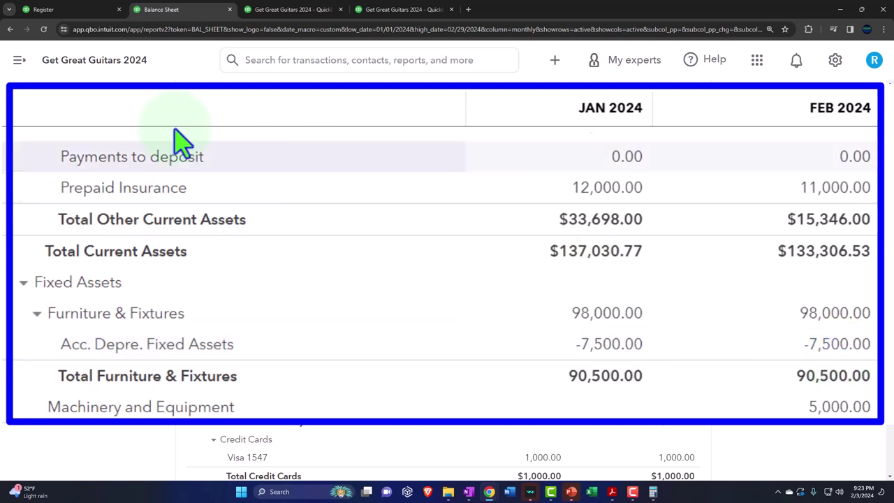
In the accumulated depreciation register, enter a 2,333.50 decrease against the Depreciation account
{"action": "left_click", "coordinate": [89, 11]}
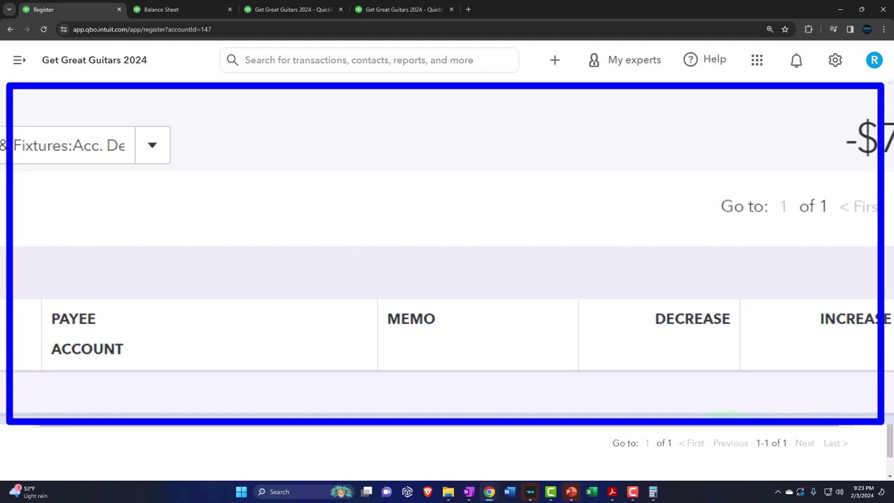
{"action": "left_click", "coordinate": [608, 296]}
{"action": "type", "text": "23335"}
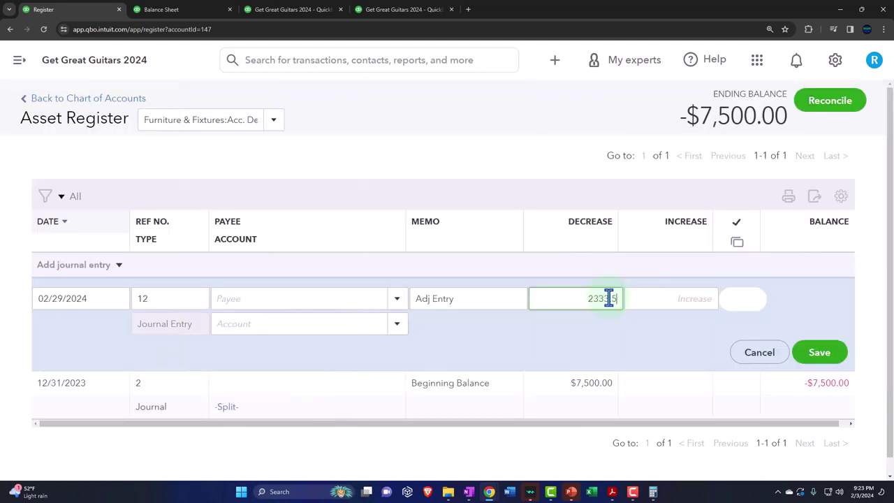
{"action": "key", "text": "Tab"}
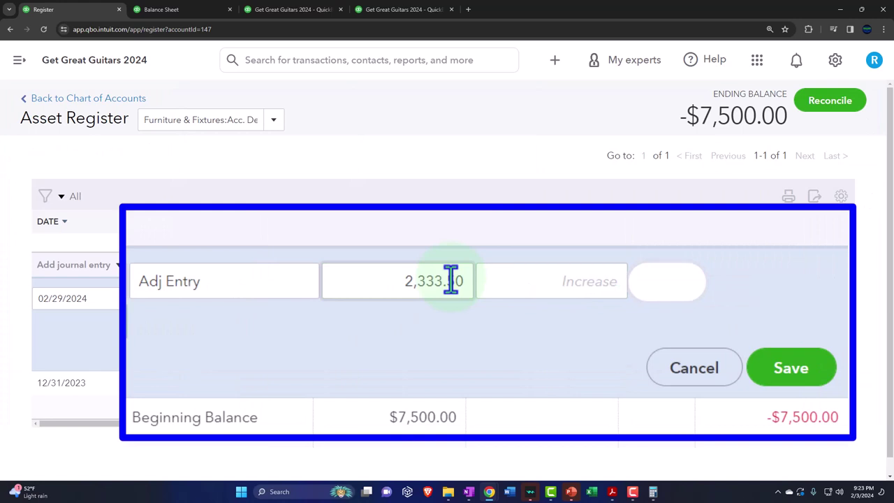
{"action": "type", "text": "Depreciation"}
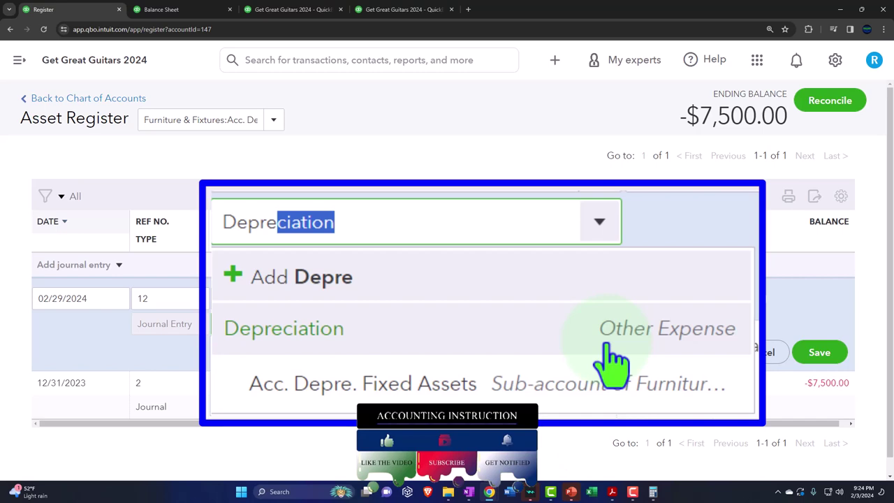
{"action": "left_click", "coordinate": [612, 492]}
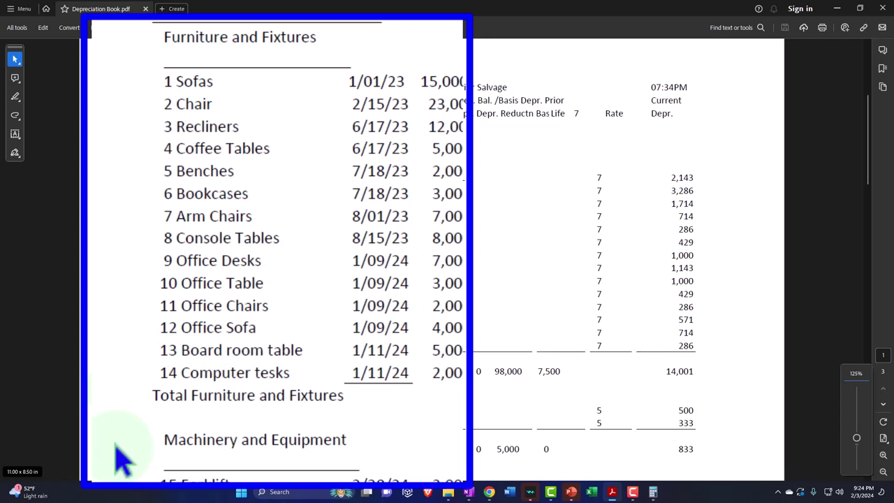
Check the entry against the Furniture and Fixtures schedule in Depreciation Book.pdf, then return to the register
{"action": "left_click", "coordinate": [836, 9]}
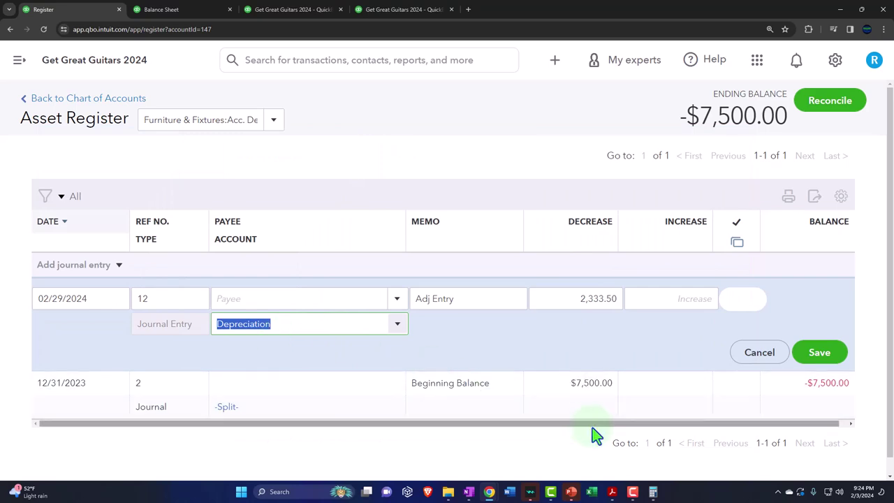
{"action": "left_click", "coordinate": [612, 493]}
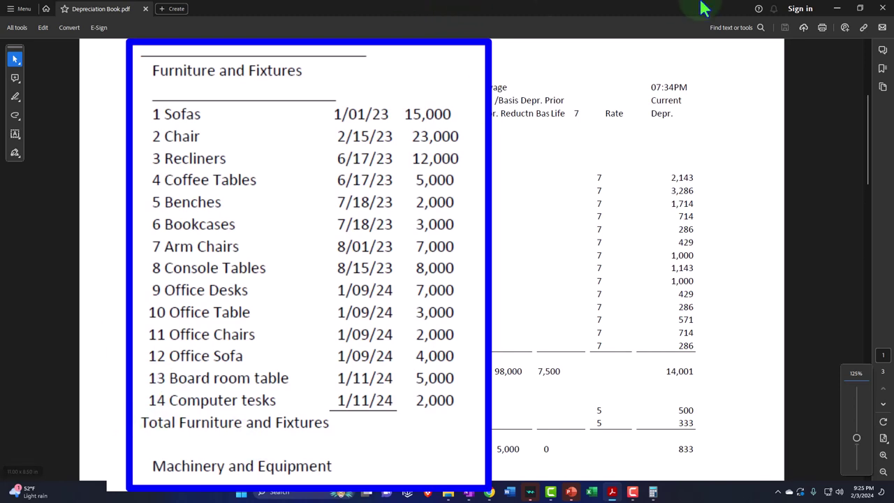
{"action": "left_click", "coordinate": [836, 8]}
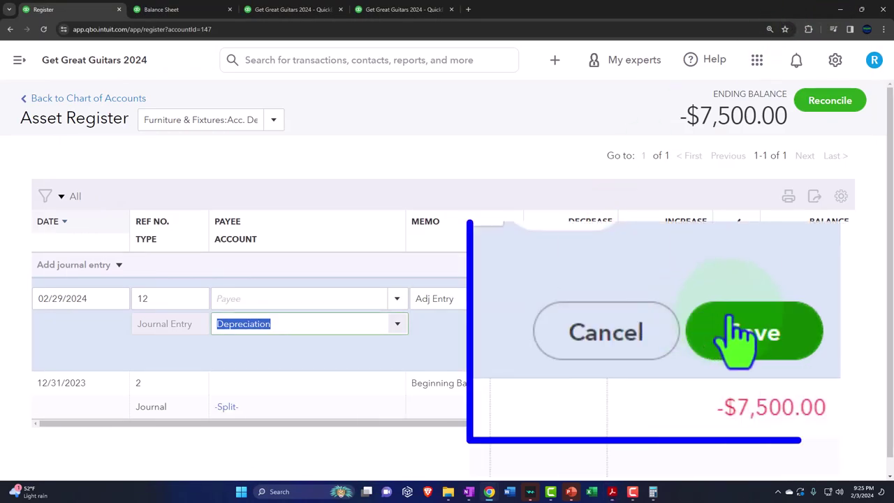
Save the entry, reopen journal entry 12 and copy 'Adj Entry' into the Depreciation line description
{"action": "left_click", "coordinate": [823, 355]}
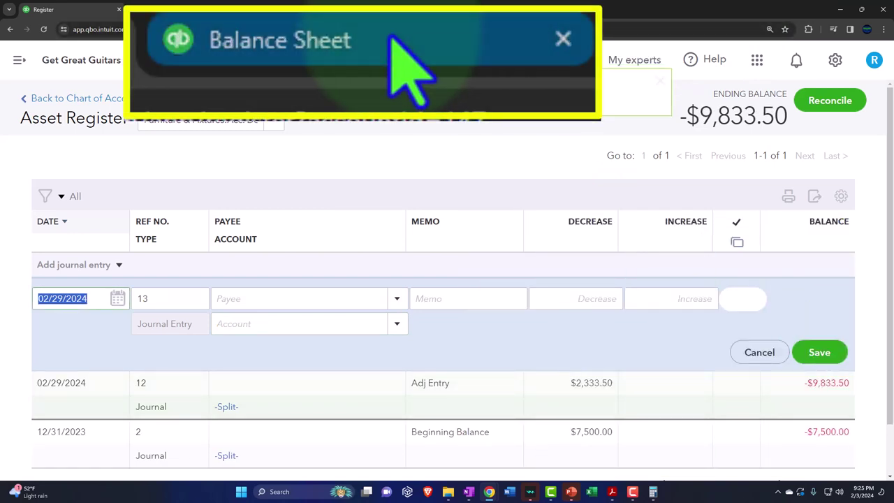
{"action": "left_click", "coordinate": [309, 409]}
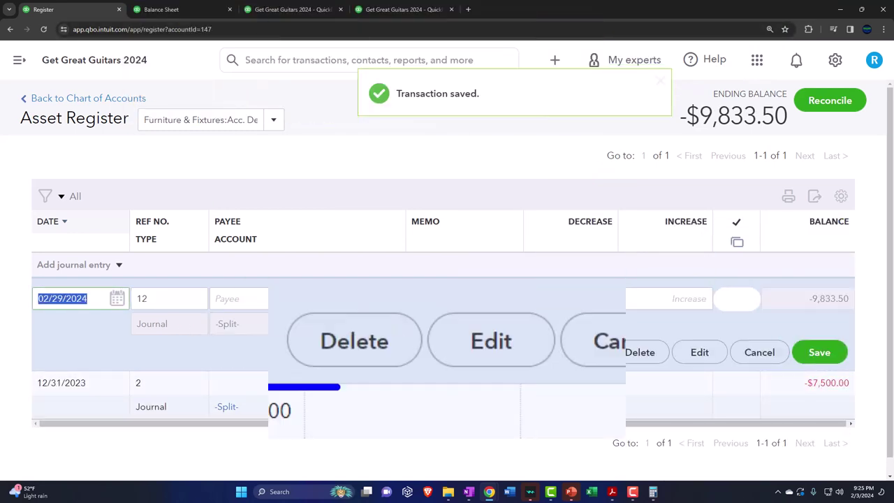
{"action": "left_click", "coordinate": [693, 365]}
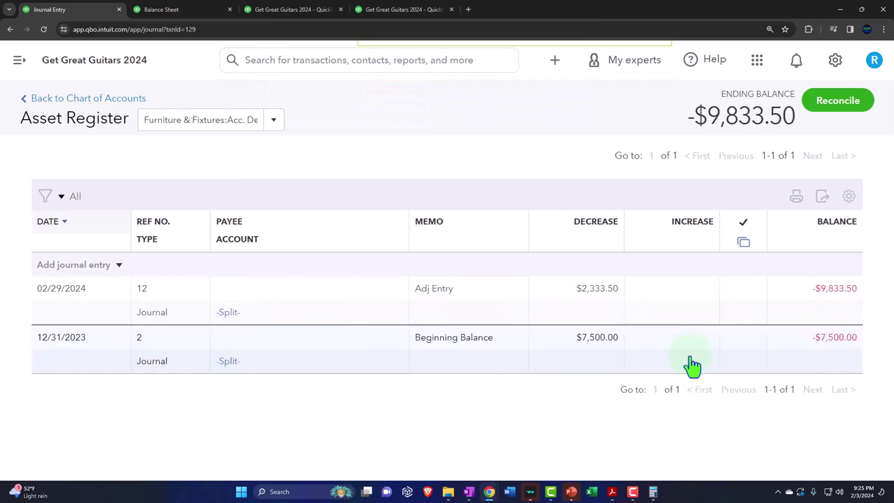
{"action": "left_click", "coordinate": [546, 255]}
{"action": "key", "text": "ctrl+c"}
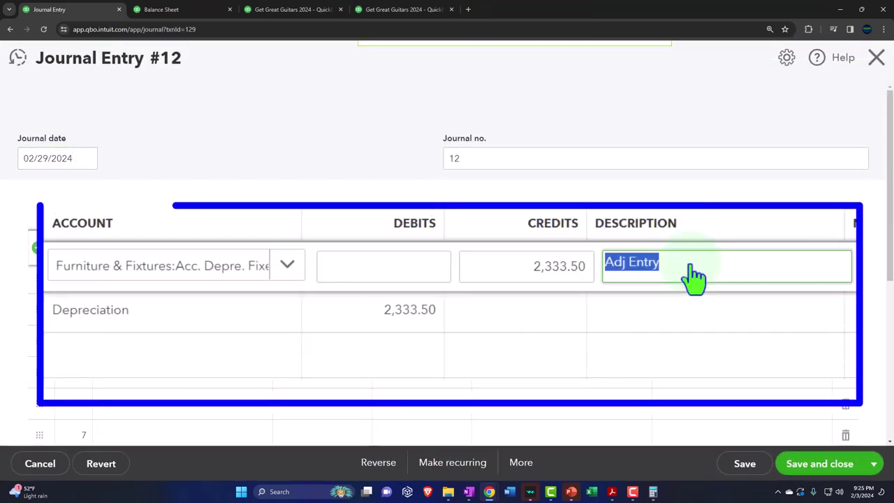
{"action": "left_click", "coordinate": [674, 320]}
{"action": "key", "text": "ctrl+v"}
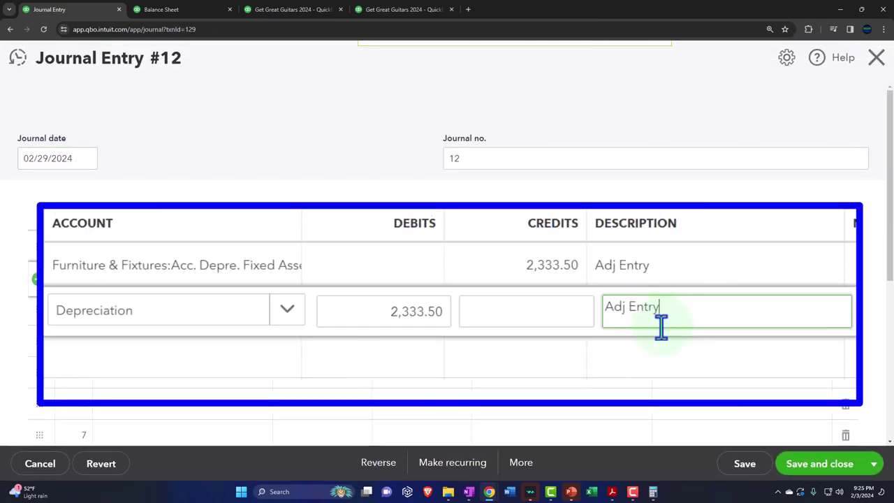
Check both 2,333.50 lines, save journal entry 12, and return to the Balance Sheet
{"action": "left_click", "coordinate": [242, 269]}
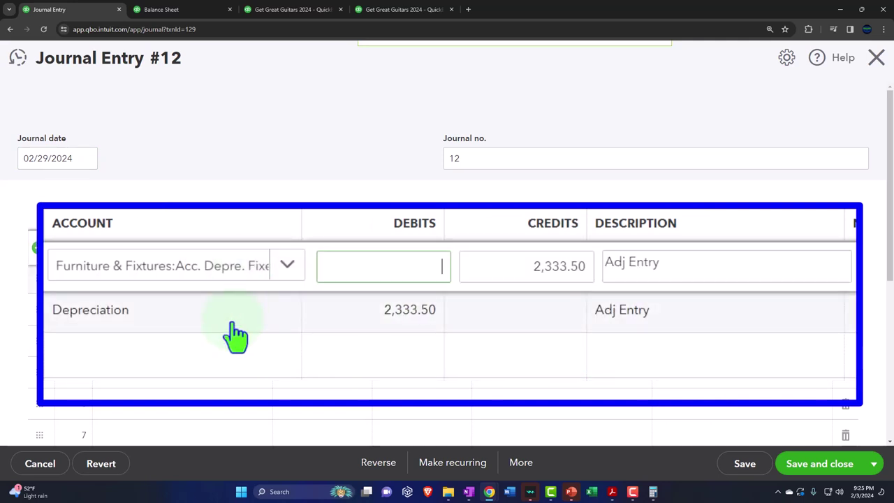
{"action": "key", "text": "Tab"}
{"action": "key", "text": "Tab"}
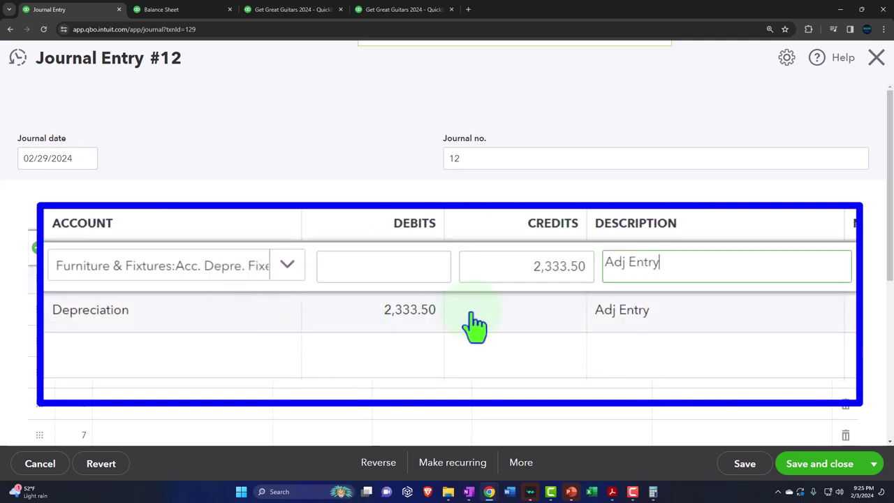
{"action": "left_click", "coordinate": [506, 309]}
{"action": "key", "text": "Tab"}
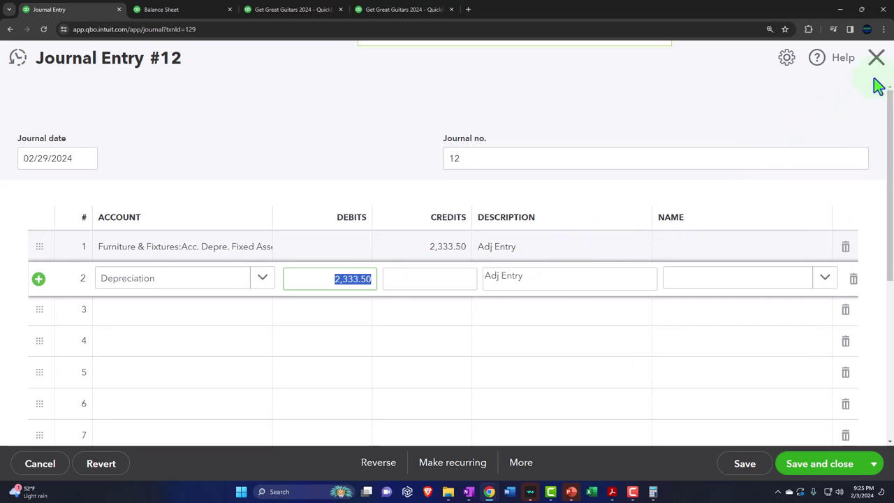
{"action": "left_click", "coordinate": [745, 464]}
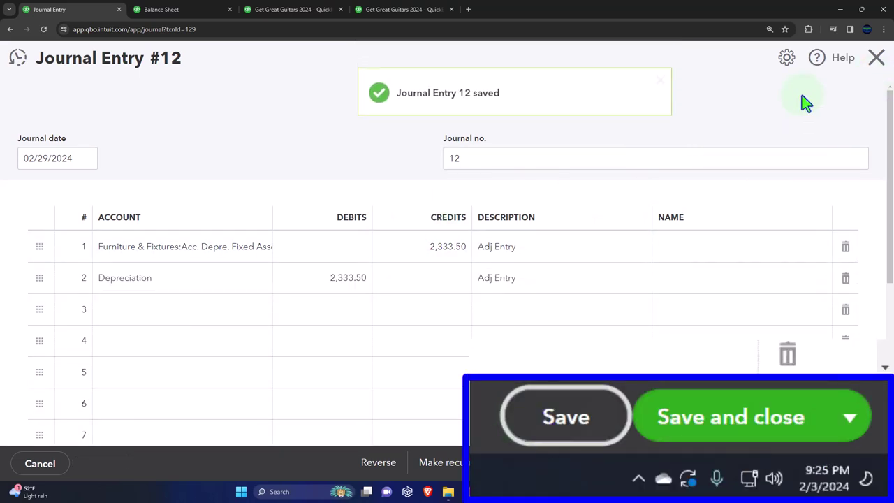
{"action": "left_click", "coordinate": [876, 57]}
{"action": "left_click", "coordinate": [179, 10]}
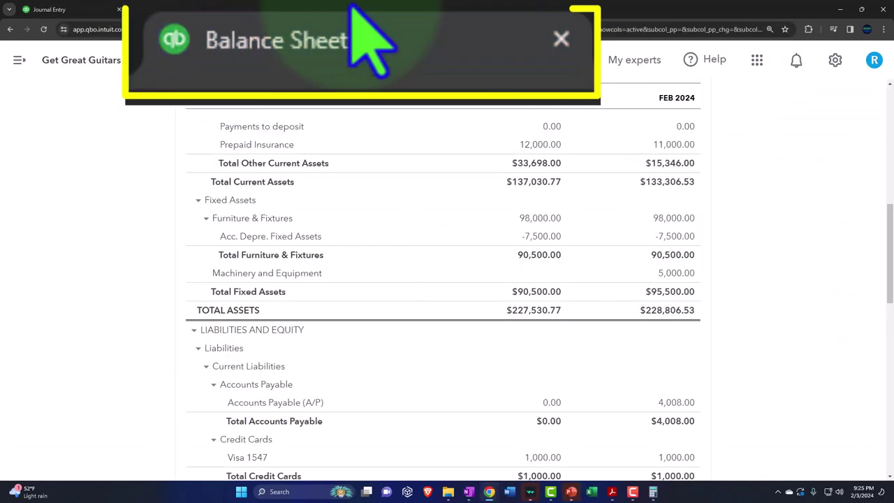
Rerun the Balance Sheet so it includes journal entry 12
{"action": "scroll", "coordinate": [261, 287], "scroll_direction": "up", "scroll_amount": 7}
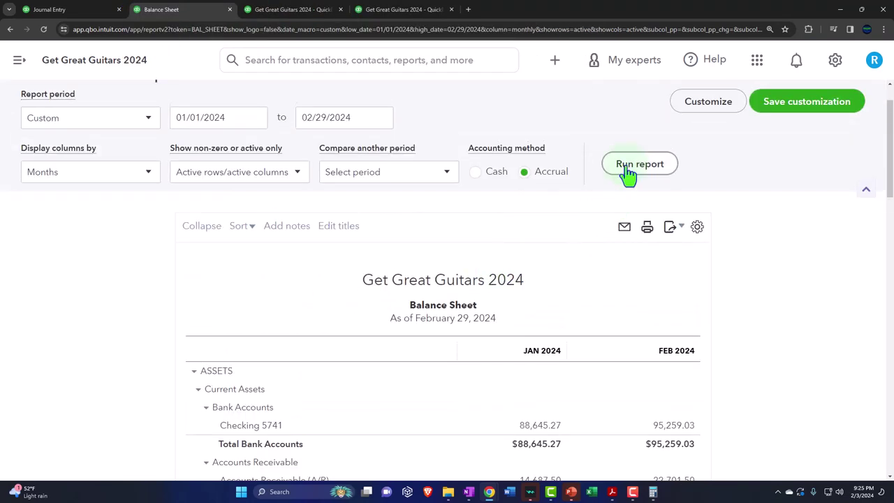
{"action": "left_click", "coordinate": [628, 174]}
{"action": "scroll", "coordinate": [644, 274], "scroll_direction": "down", "scroll_amount": 3}
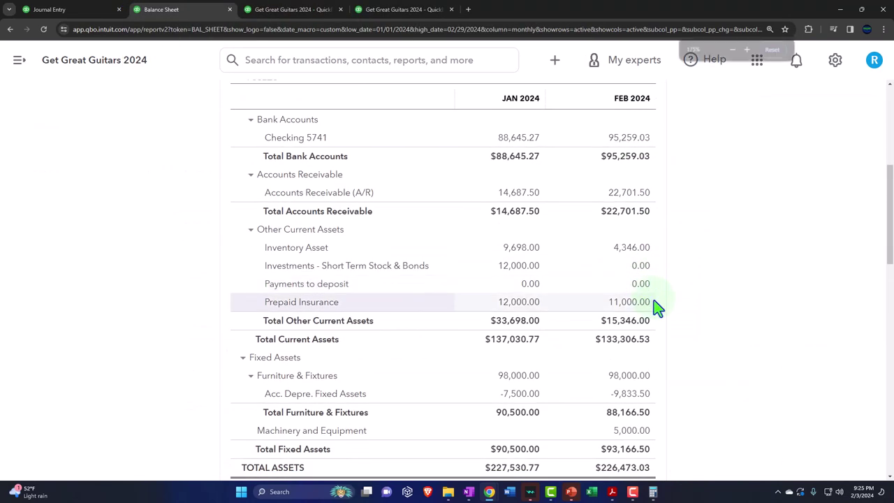
{"action": "scroll", "coordinate": [629, 328], "scroll_direction": "down", "scroll_amount": 2}
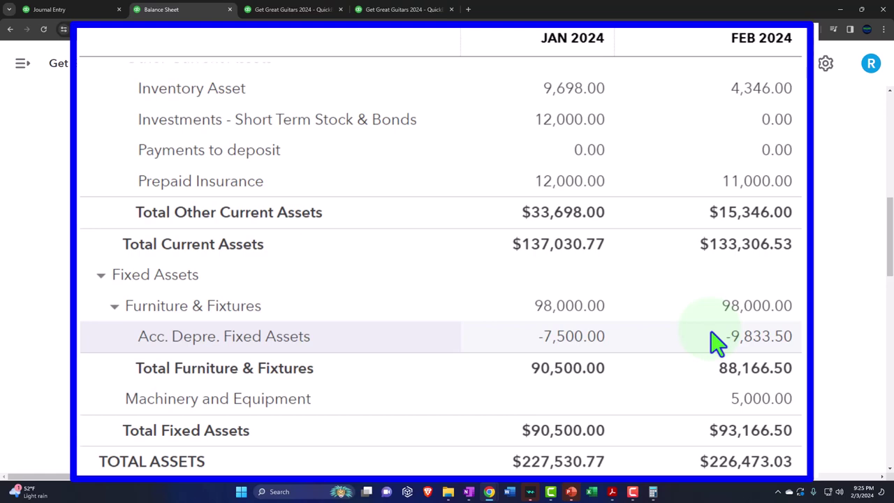
Review the transactions behind February's -9,833.50 accumulated depreciation, then bring up the schedule PDF
{"action": "left_click", "coordinate": [763, 340]}
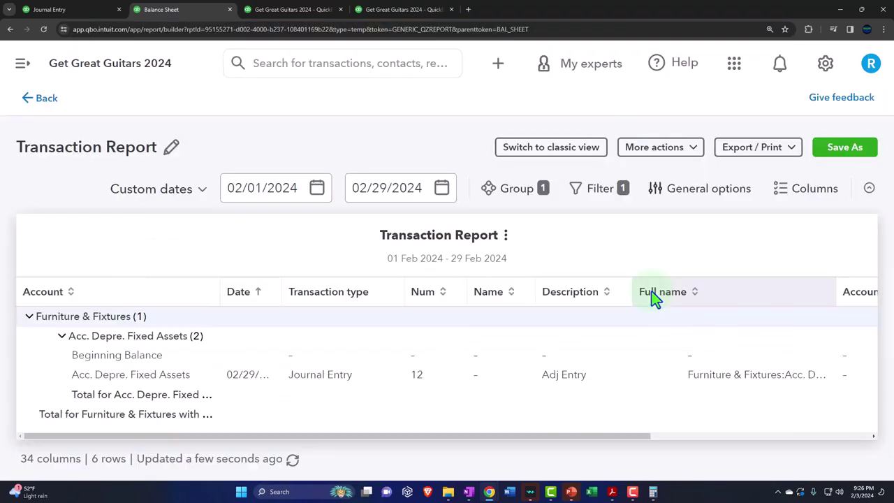
{"action": "key", "text": "ctrl+minus"}
{"action": "key", "text": "ctrl+minus"}
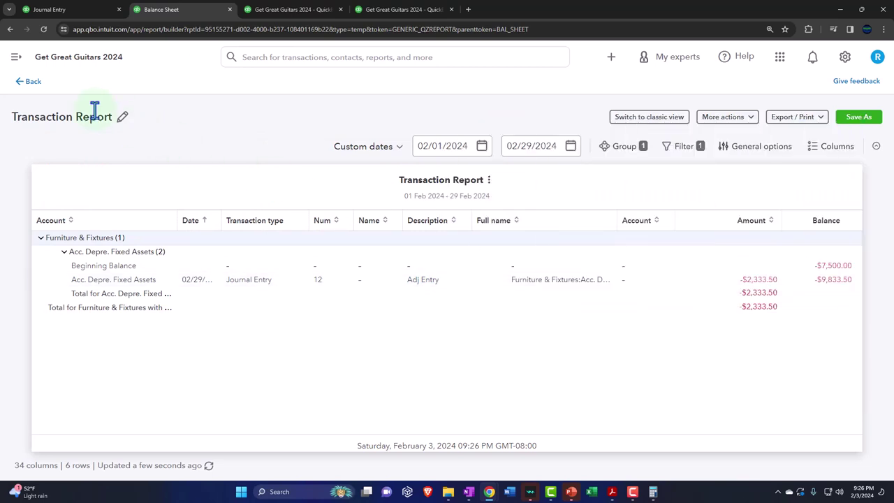
{"action": "left_click", "coordinate": [32, 84]}
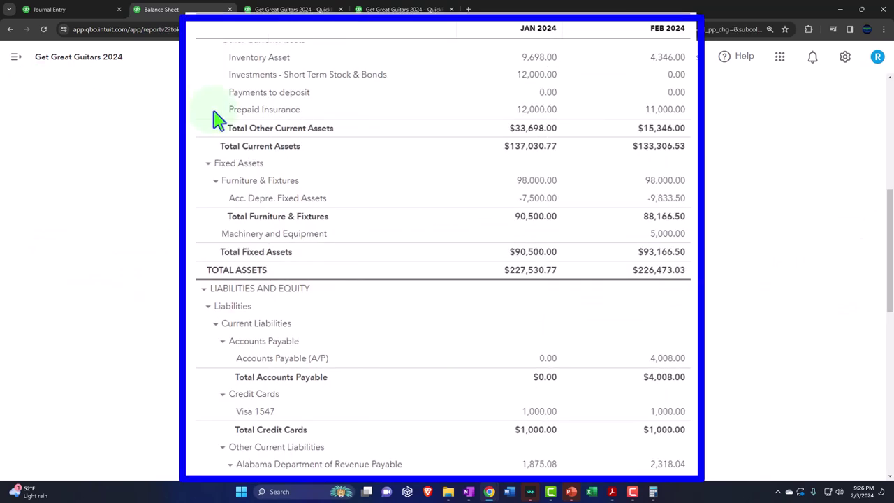
{"action": "left_click", "coordinate": [612, 492]}
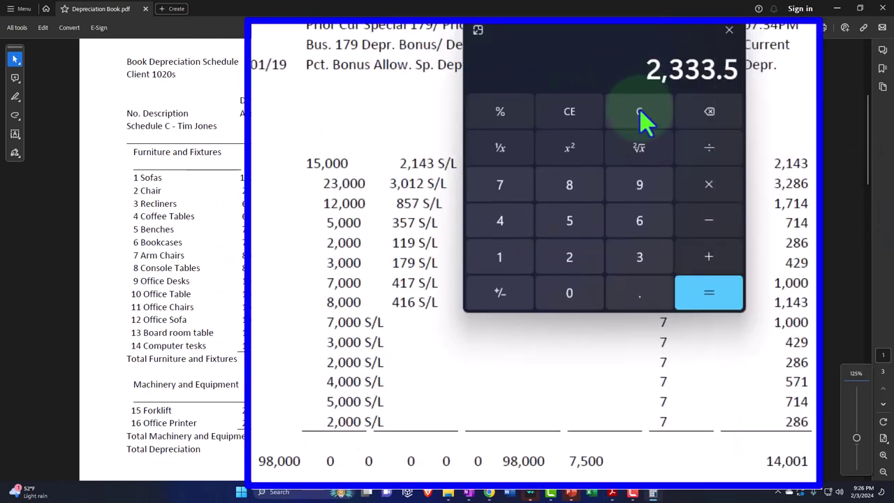
Calculate 14001/12*2 + 7500 - 98000 to confirm 9,833.50 accumulated furniture depreciation, then return to the Balance Sheet
{"action": "left_click", "coordinate": [639, 112]}
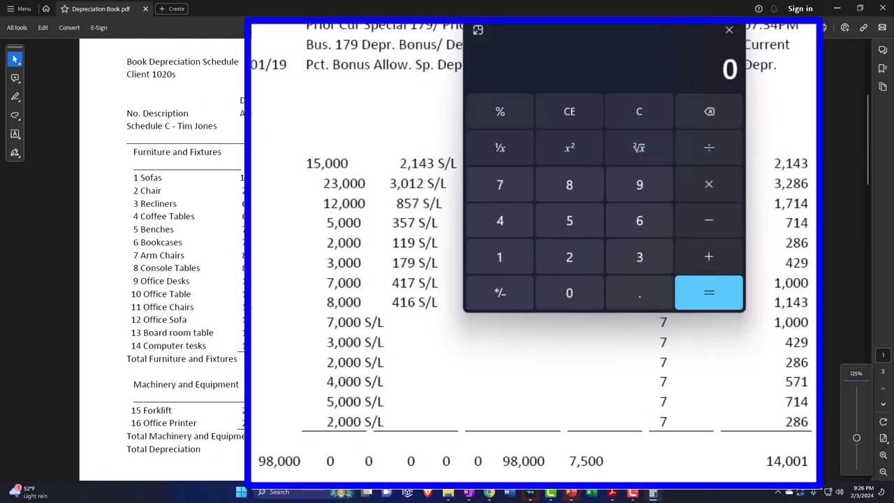
{"action": "type", "text": "1"}
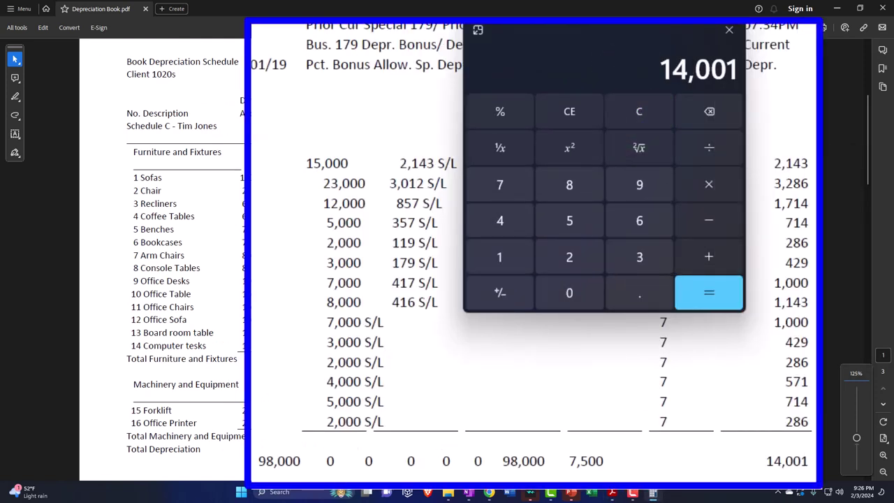
{"action": "type", "text": "4001/12*2"}
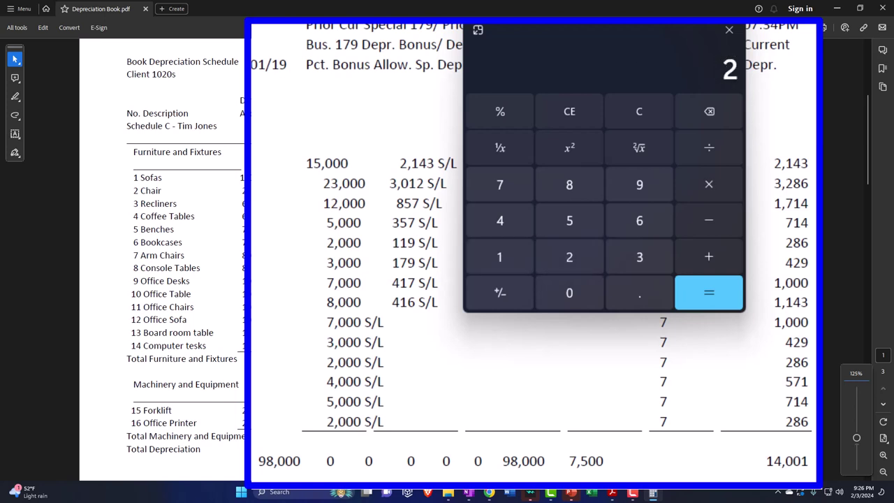
{"action": "key", "text": "Return"}
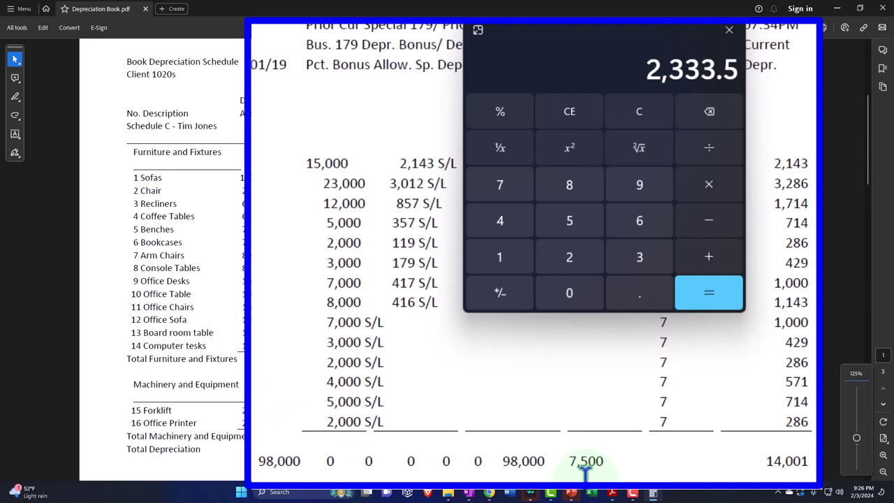
{"action": "type", "text": "+7500"}
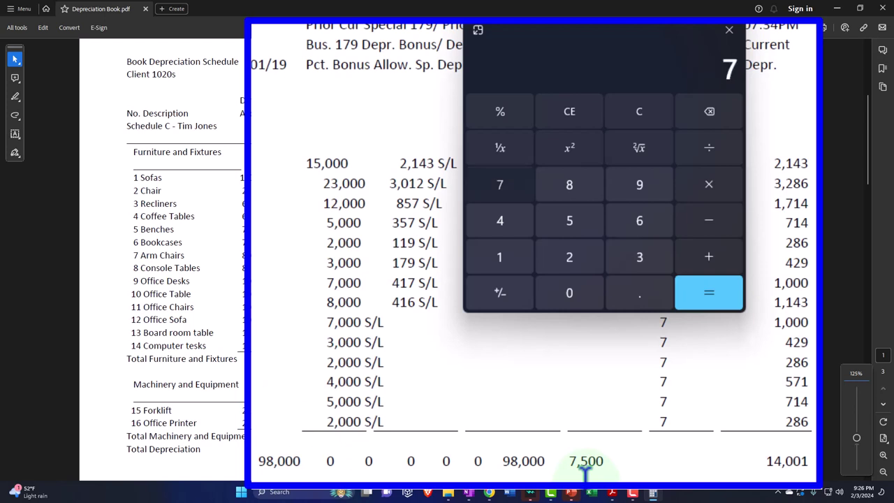
{"action": "key", "text": "Return"}
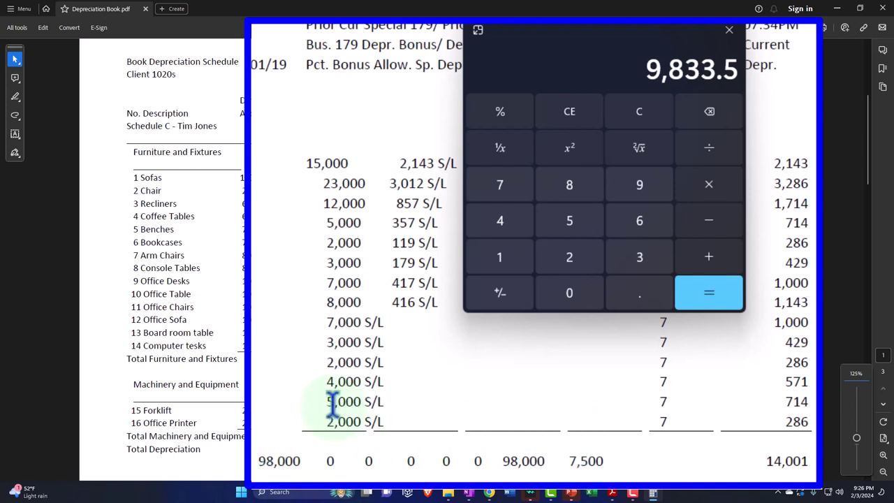
{"action": "type", "text": "-98000"}
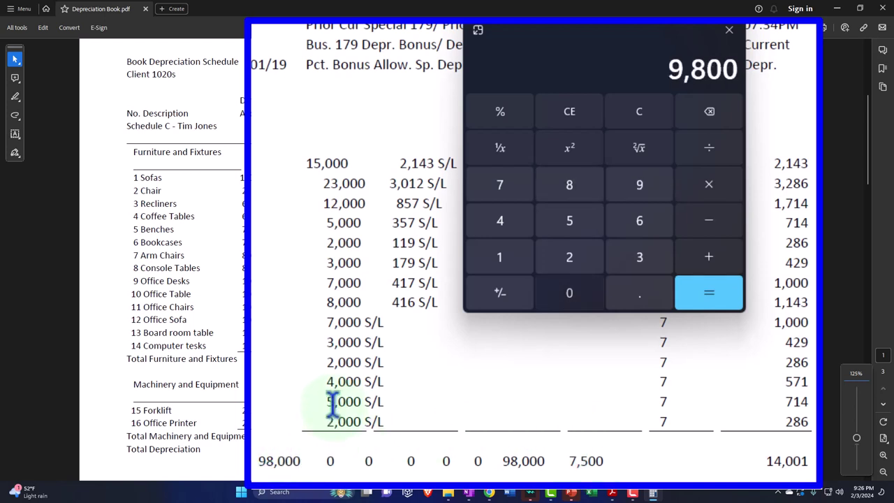
{"action": "key", "text": "Return"}
{"action": "left_click", "coordinate": [638, 90]}
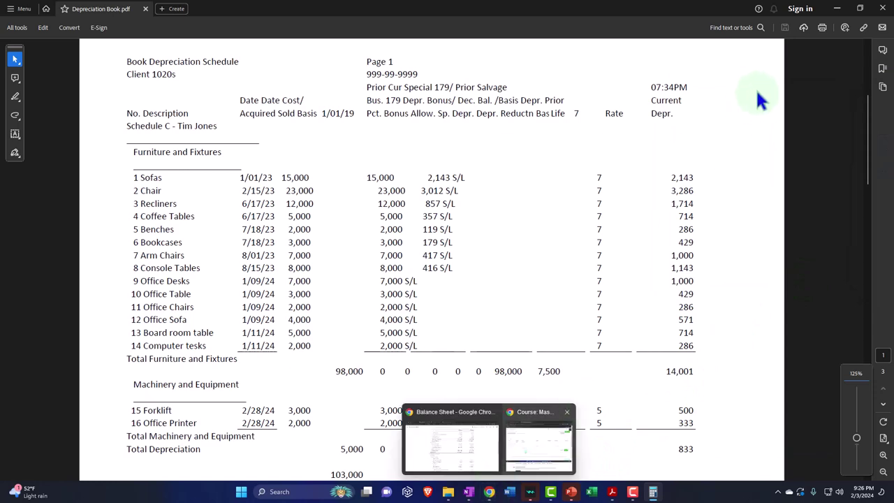
{"action": "left_click", "coordinate": [837, 9]}
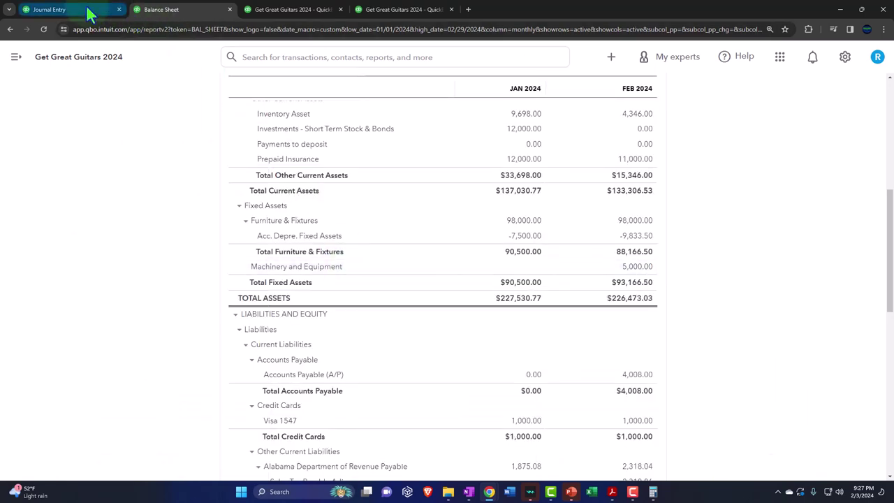
Open the Acc. Depre. Machinery register from the Chart of Accounts
{"action": "left_click", "coordinate": [78, 9]}
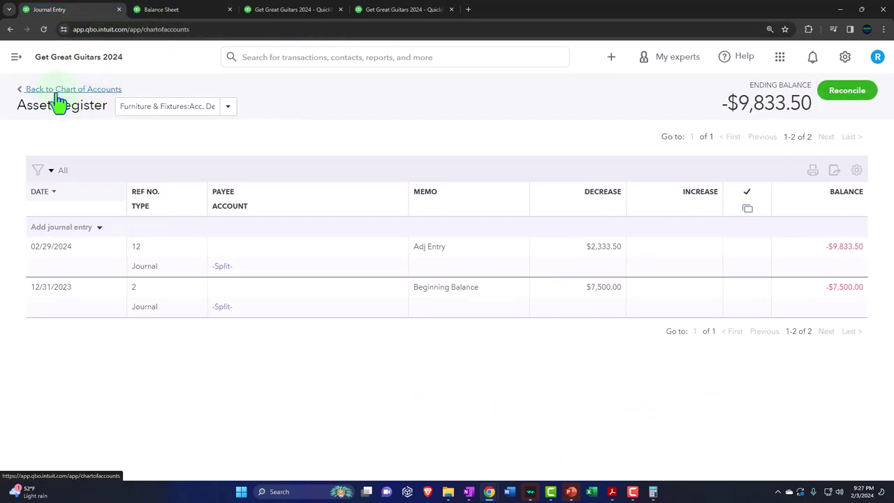
{"action": "left_click", "coordinate": [63, 90]}
{"action": "scroll", "coordinate": [141, 299], "scroll_direction": "down", "scroll_amount": 6}
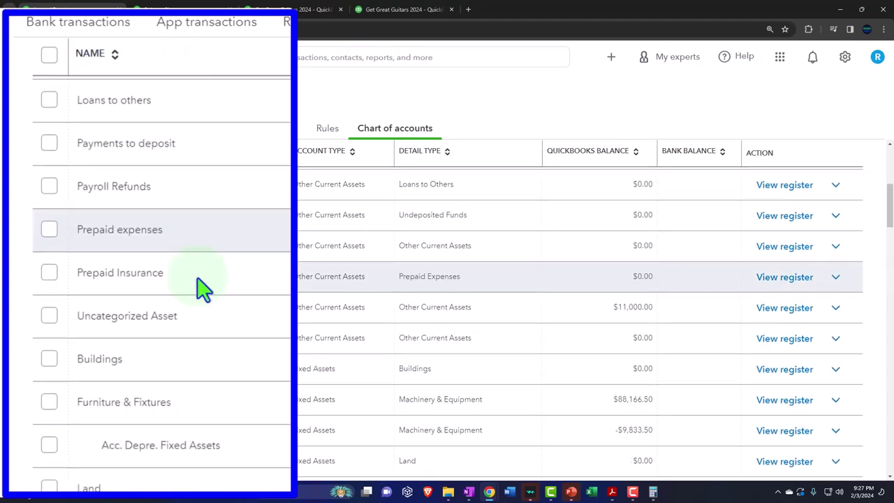
{"action": "scroll", "coordinate": [201, 290], "scroll_direction": "down", "scroll_amount": 3}
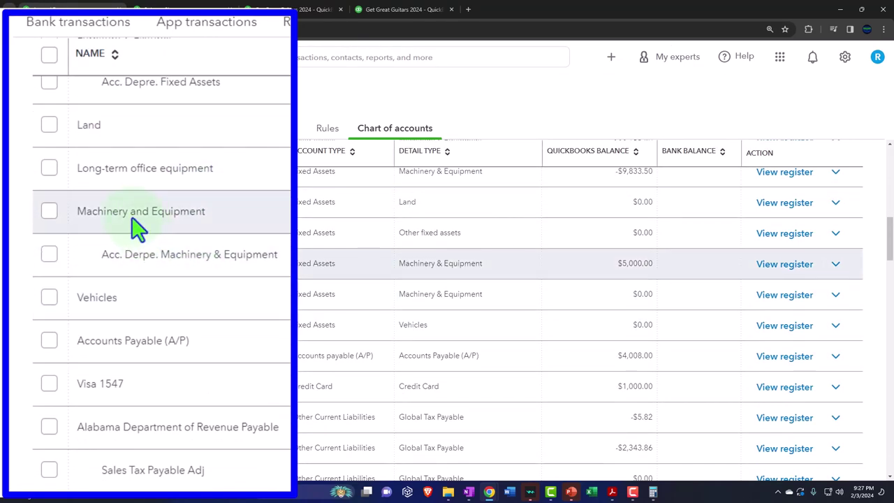
{"action": "left_click", "coordinate": [784, 301]}
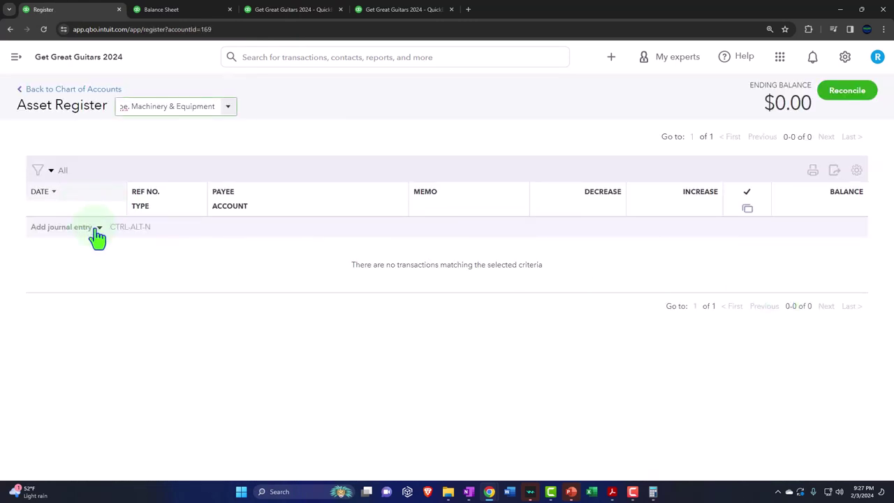
Start a new journal entry dated 02/29/2024 in the machinery register
{"action": "left_click", "coordinate": [98, 229]}
{"action": "left_click", "coordinate": [92, 265]}
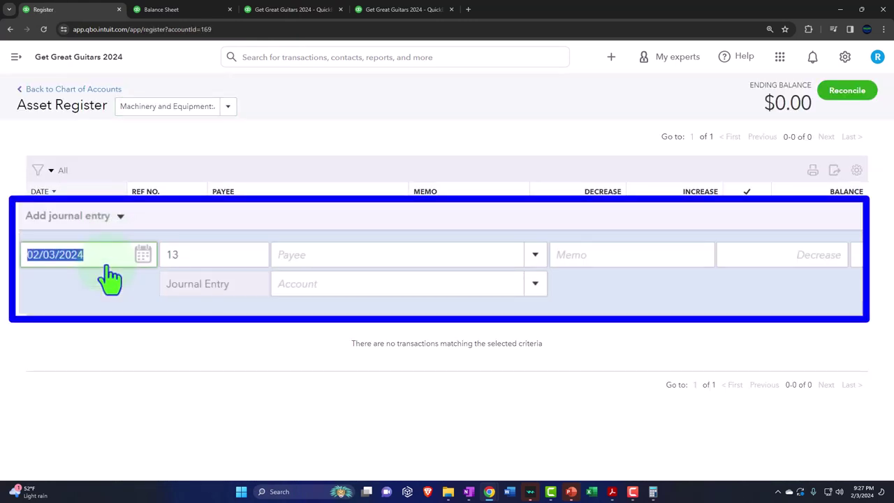
{"action": "type", "text": "0229"}
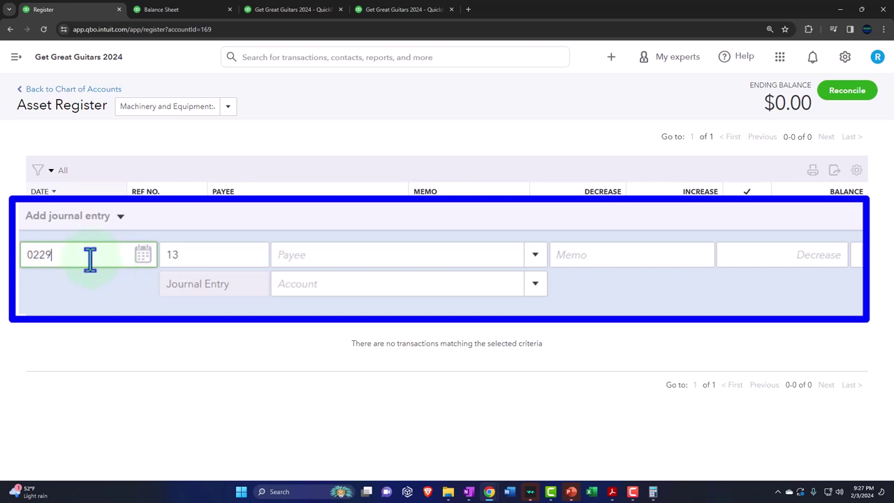
{"action": "type", "text": "2/29/2024"}
{"action": "key", "text": "Tab"}
{"action": "key", "text": "Tab"}
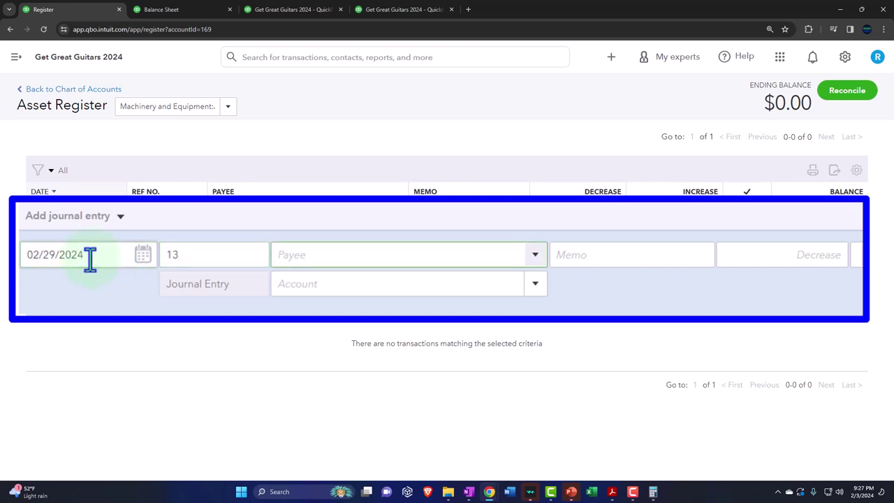
{"action": "key", "text": "Tab"}
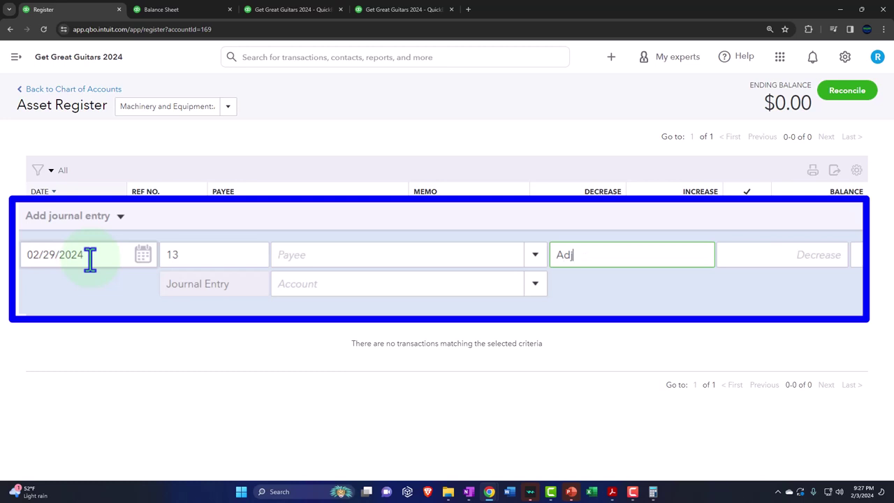
{"action": "key", "text": "Tab"}
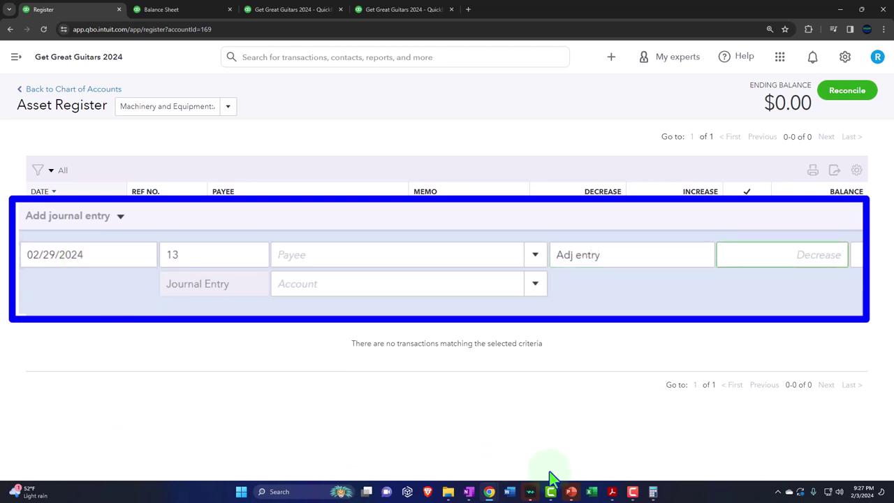
{"action": "left_click", "coordinate": [612, 492]}
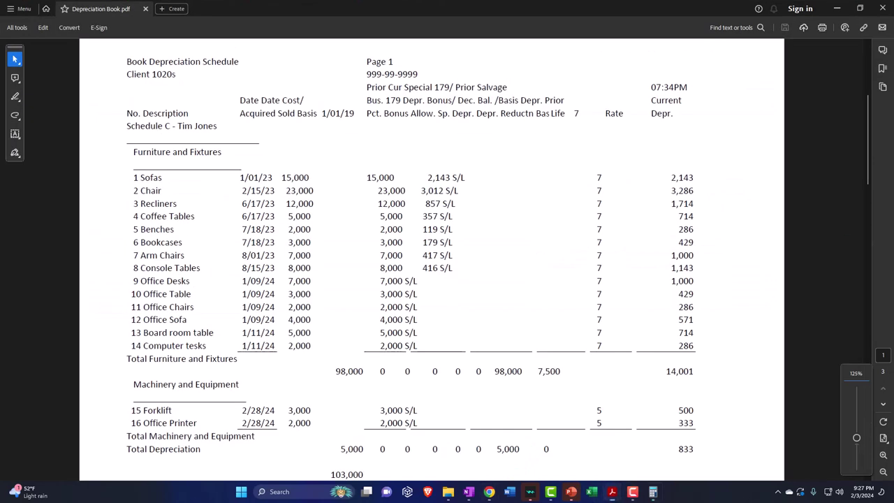
{"action": "key", "text": "alt+Tab"}
{"action": "scroll", "coordinate": [482, 216], "scroll_direction": "down", "scroll_amount": 2}
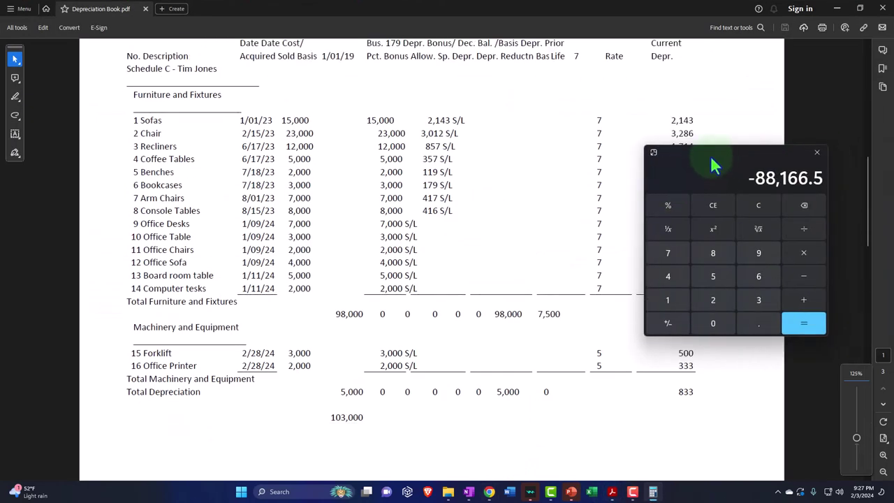
{"action": "left_click_drag", "start_coordinate": [710, 164], "coordinate": [450, 181]}
{"action": "left_click", "coordinate": [667, 392]}
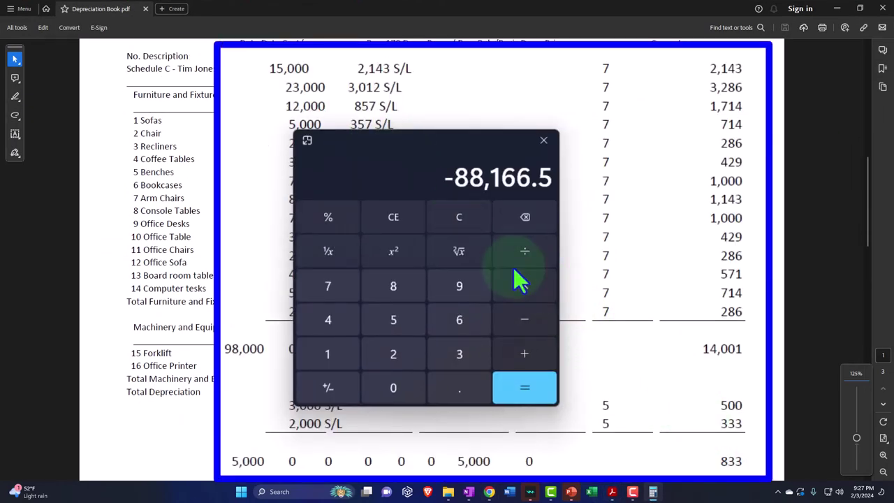
{"action": "left_click", "coordinate": [440, 220]}
{"action": "type", "text": "8"}
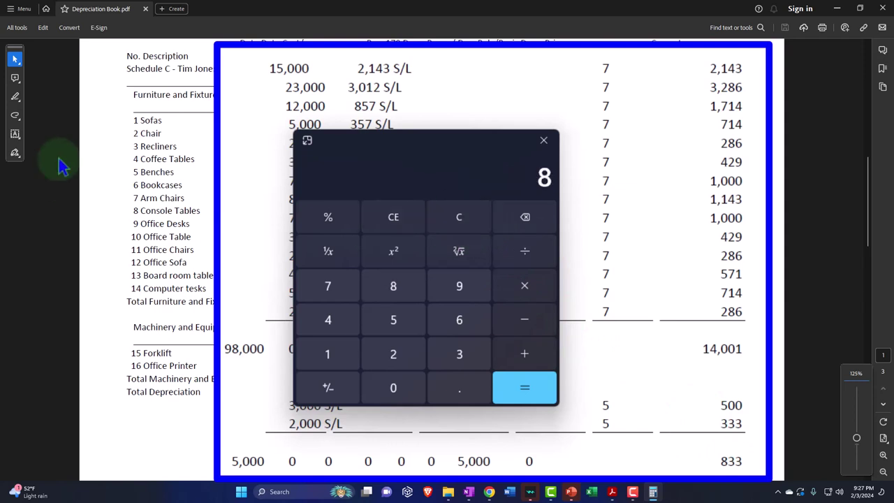
{"action": "type", "text": "33/12"}
{"action": "key", "text": "Return"}
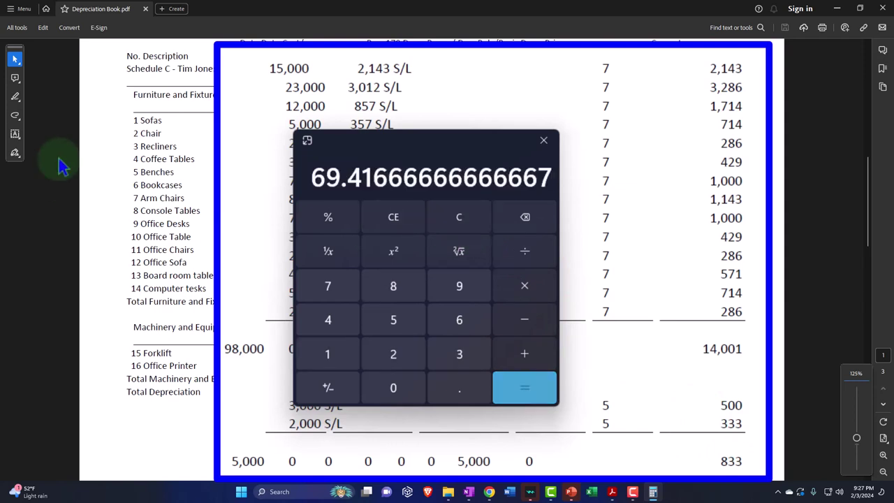
{"action": "type", "text": "*2"}
{"action": "key", "text": "Return"}
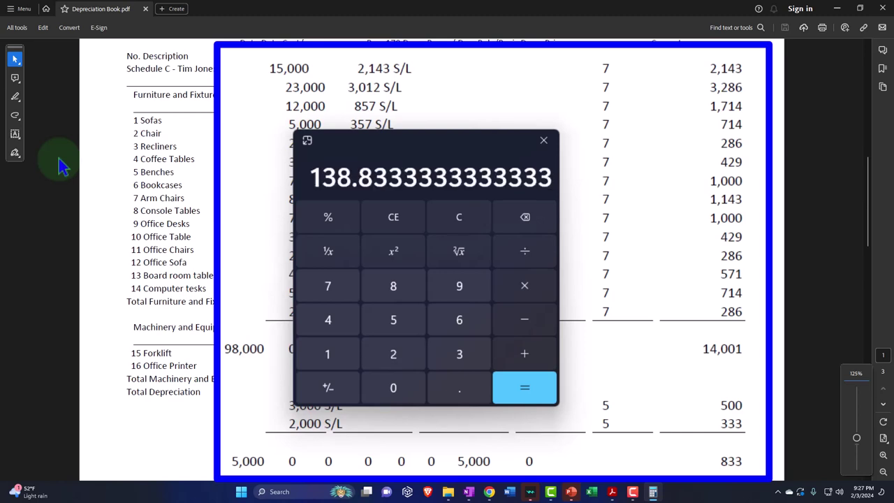
{"action": "left_click_drag", "start_coordinate": [439, 141], "coordinate": [760, 133]}
{"action": "left_click", "coordinate": [714, 160]}
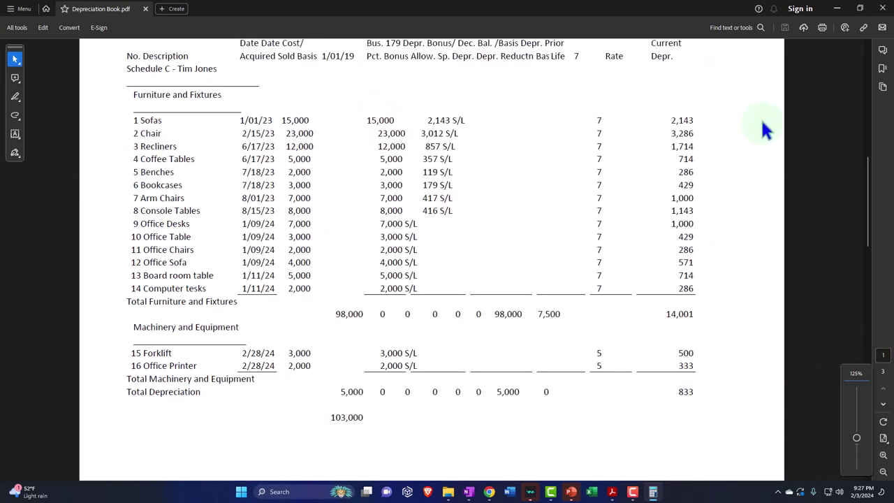
Enter a 138.33 decrease against Depreciation, save entry 13, and switch to the Balance Sheet
{"action": "left_click", "coordinate": [838, 10]}
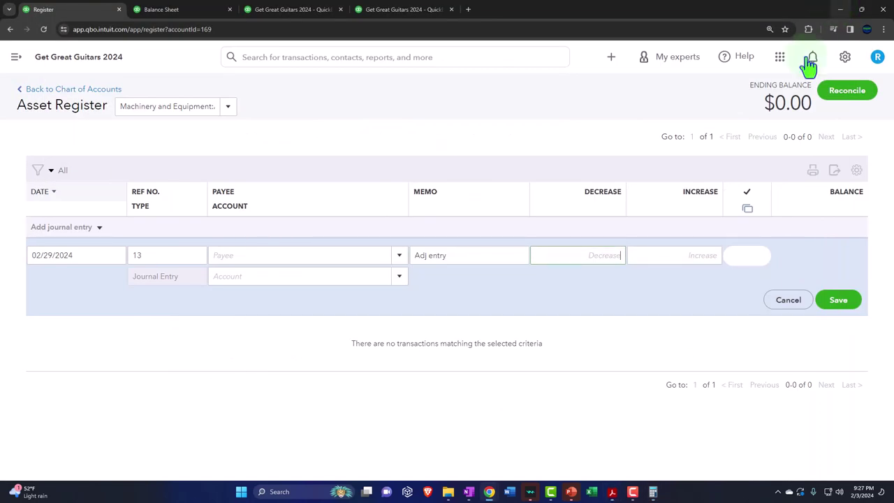
{"action": "left_click", "coordinate": [594, 257]}
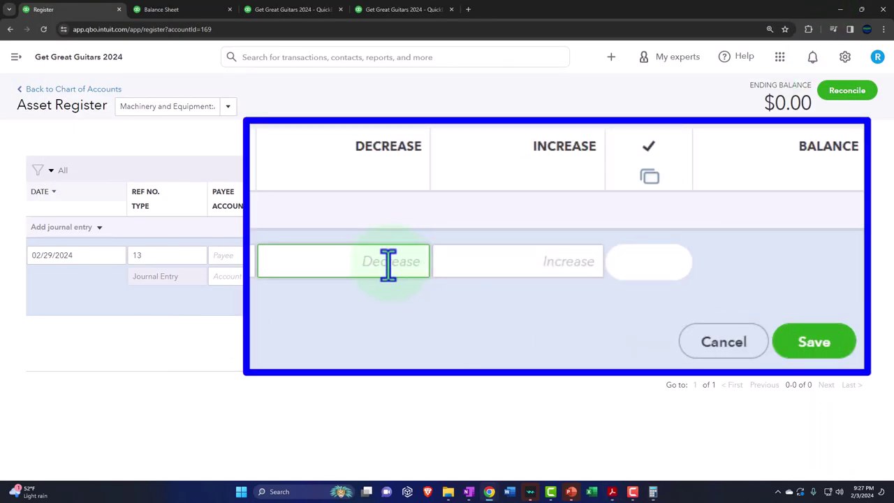
{"action": "type", "text": "108.33"}
{"action": "key", "text": "Tab"}
{"action": "type", "text": "de"}
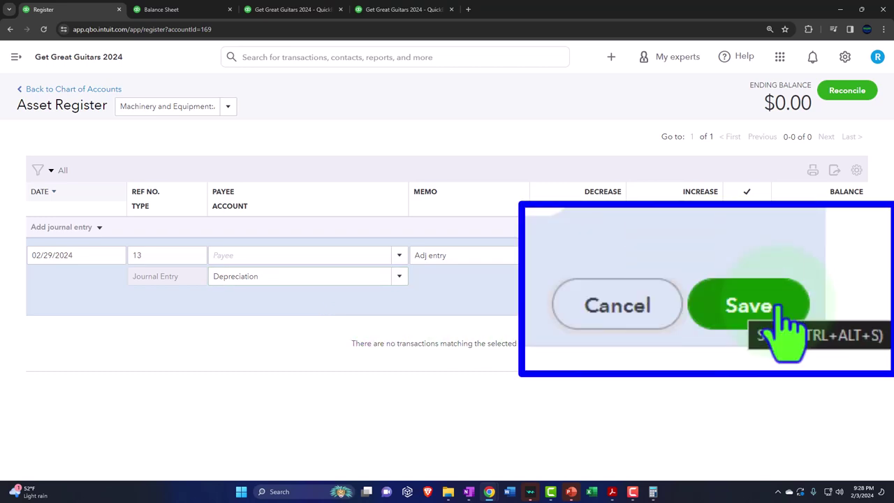
{"action": "left_click", "coordinate": [845, 300]}
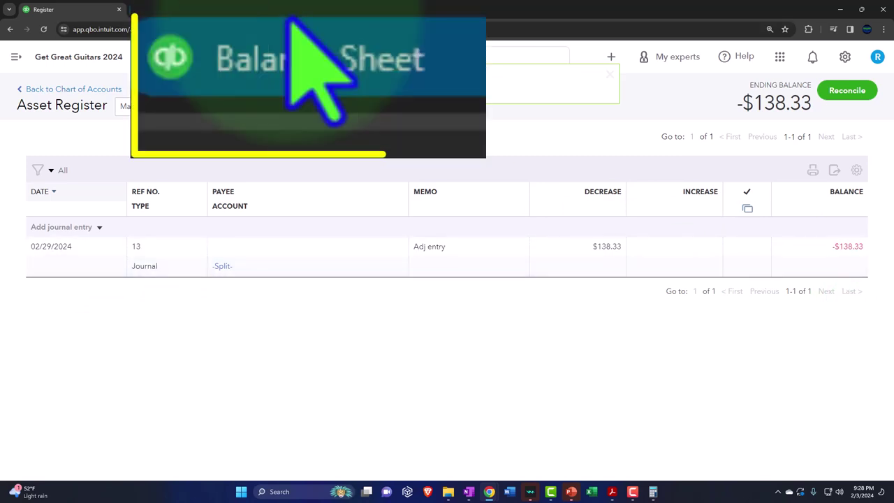
{"action": "left_click", "coordinate": [162, 10]}
Rerun the Balance Sheet with entry 13 and enlarge it for reading
{"action": "scroll", "coordinate": [489, 265], "scroll_direction": "up", "scroll_amount": 5}
{"action": "left_click", "coordinate": [535, 194]}
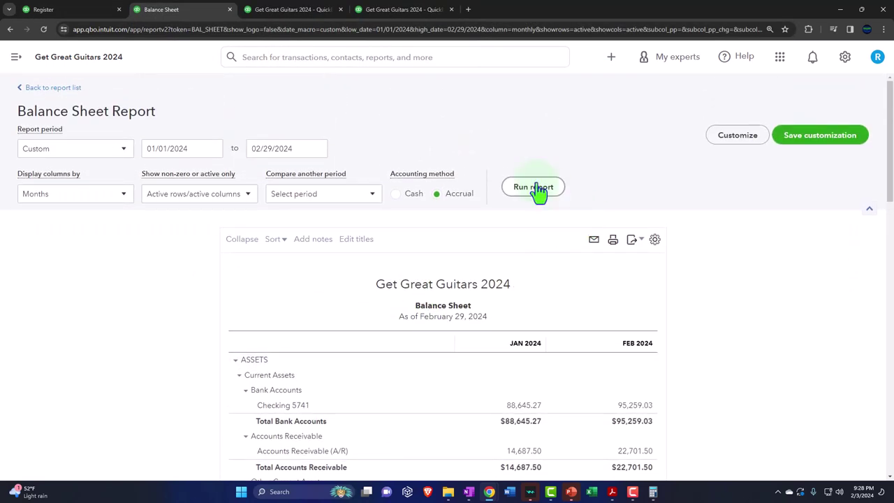
{"action": "scroll", "coordinate": [479, 279], "scroll_direction": "down", "scroll_amount": 2}
{"action": "key", "text": "ctrl+plus"}
{"action": "key", "text": "ctrl+plus"}
{"action": "scroll", "coordinate": [498, 400], "scroll_direction": "down", "scroll_amount": 5}
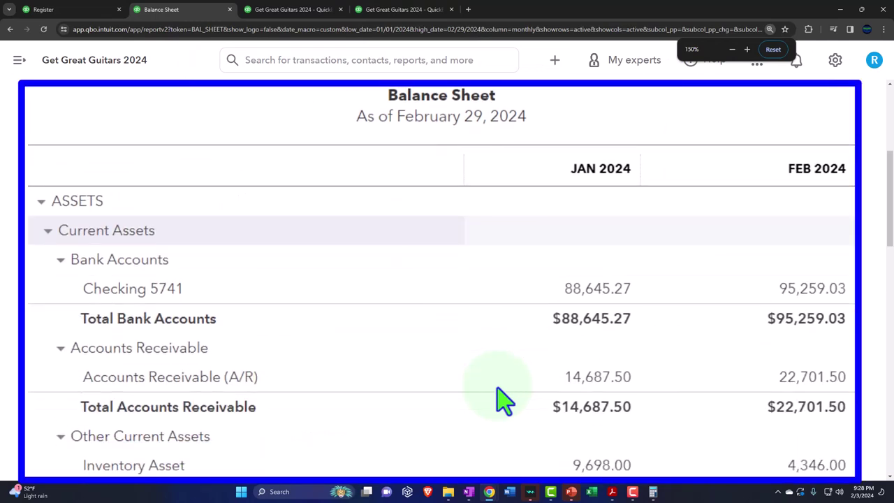
{"action": "scroll", "coordinate": [501, 400], "scroll_direction": "down", "scroll_amount": 3}
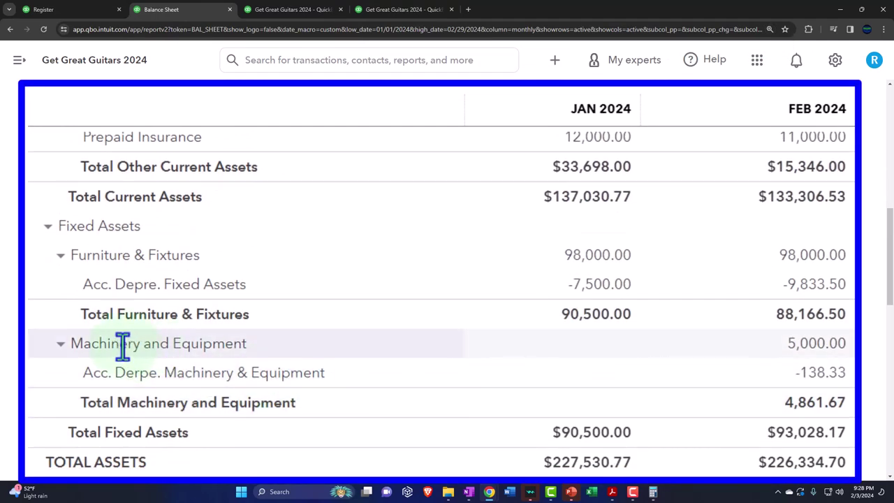
Review the transactions behind February's -138.33 machinery depreciation, then bring up the schedule PDF
{"action": "left_click", "coordinate": [823, 382]}
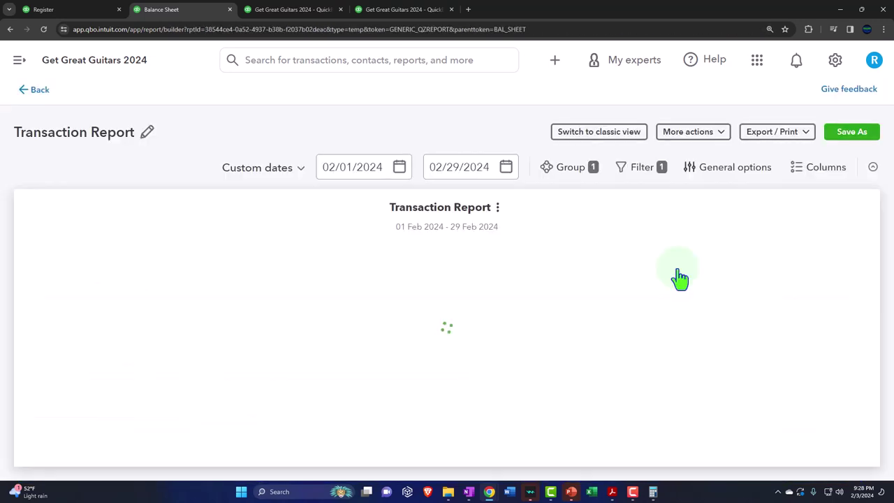
{"action": "key", "text": "ctrl+minus"}
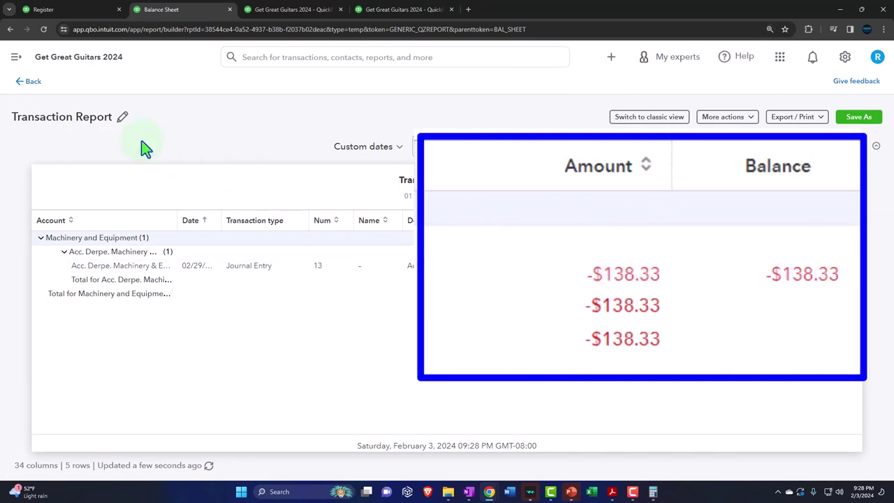
{"action": "left_click", "coordinate": [31, 83]}
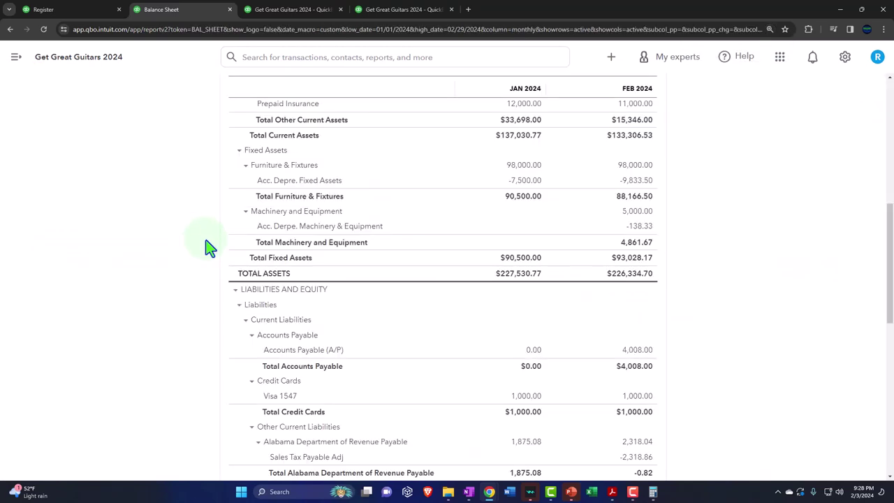
{"action": "key", "text": "ctrl+plus"}
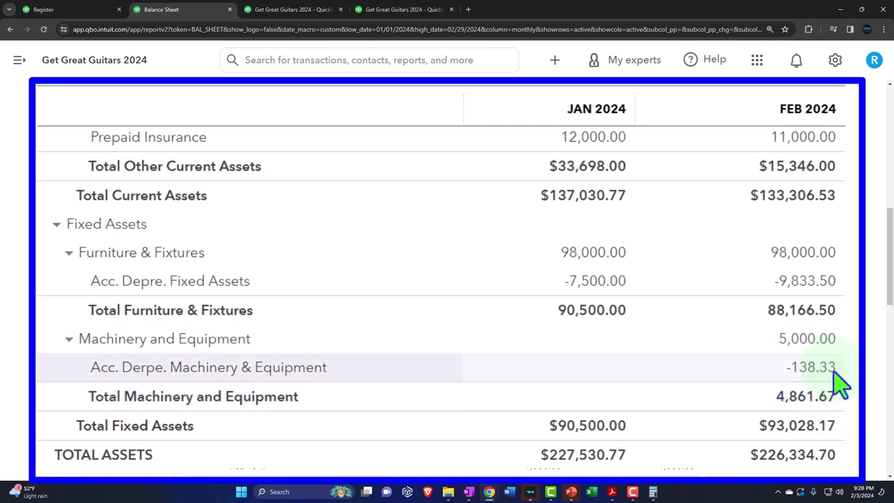
{"action": "left_click", "coordinate": [612, 491]}
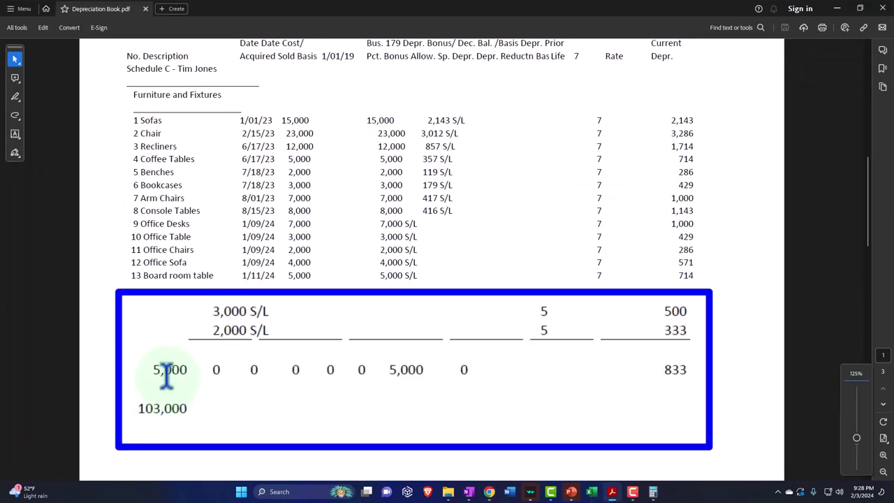
Collapse Fixed Assets on the Balance Sheet to show its $93,028.17 February total
{"action": "left_click", "coordinate": [837, 8]}
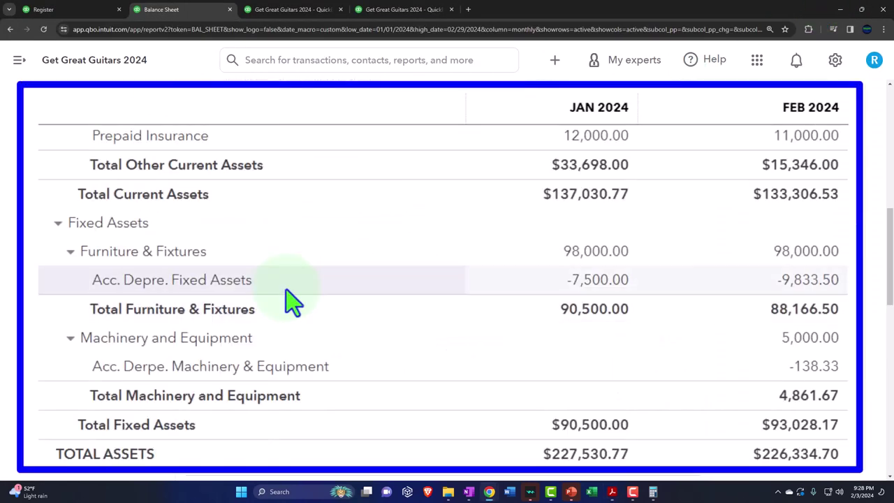
{"action": "left_click", "coordinate": [57, 224]}
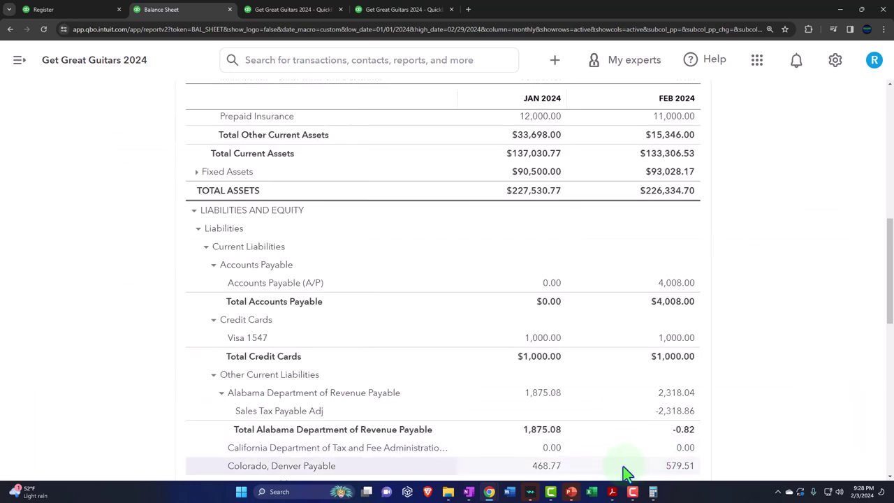
{"action": "left_click", "coordinate": [611, 492]}
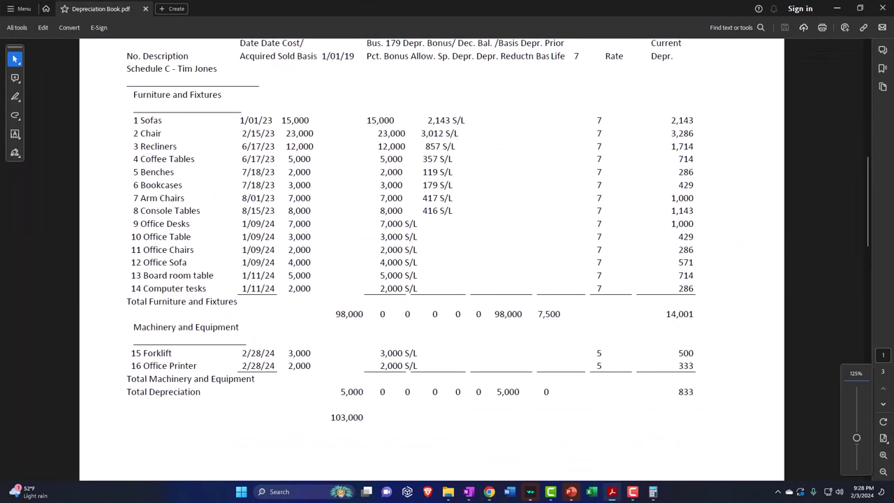
In Calculator, work out two months of combined depreciation: (14,001 + 833) / 12 × 2
{"action": "key", "text": "alt+Tab"}
{"action": "scroll", "coordinate": [728, 268], "scroll_direction": "down", "scroll_amount": 5}
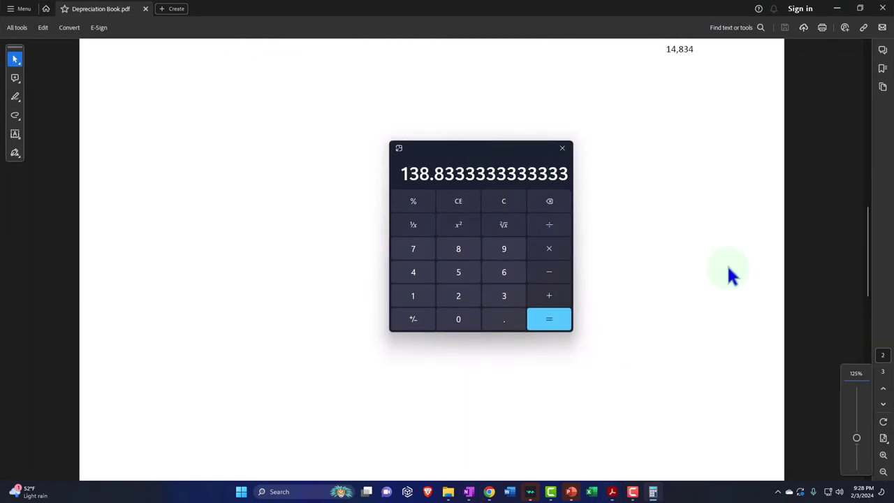
{"action": "scroll", "coordinate": [728, 274], "scroll_direction": "up", "scroll_amount": 5}
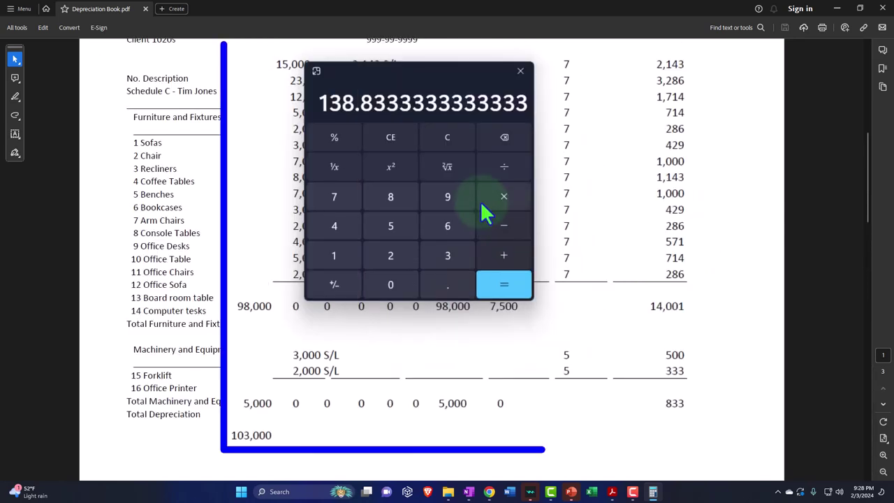
{"action": "left_click", "coordinate": [452, 142]}
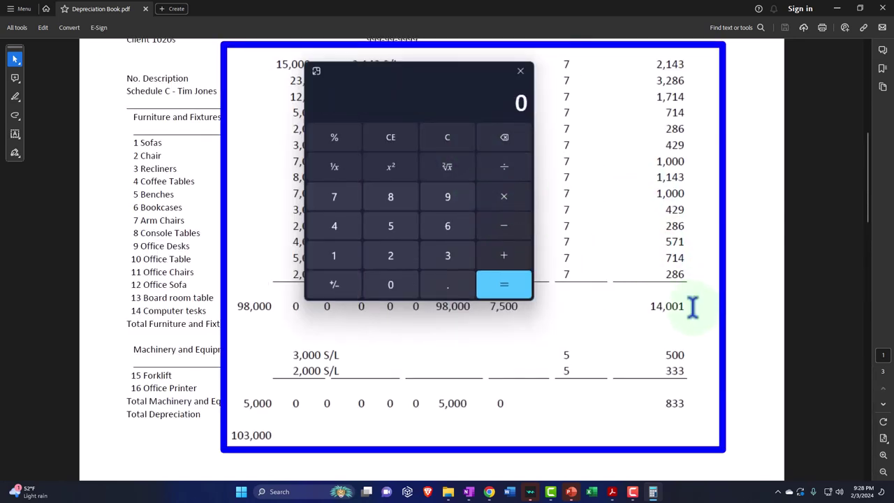
{"action": "type", "text": "1"}
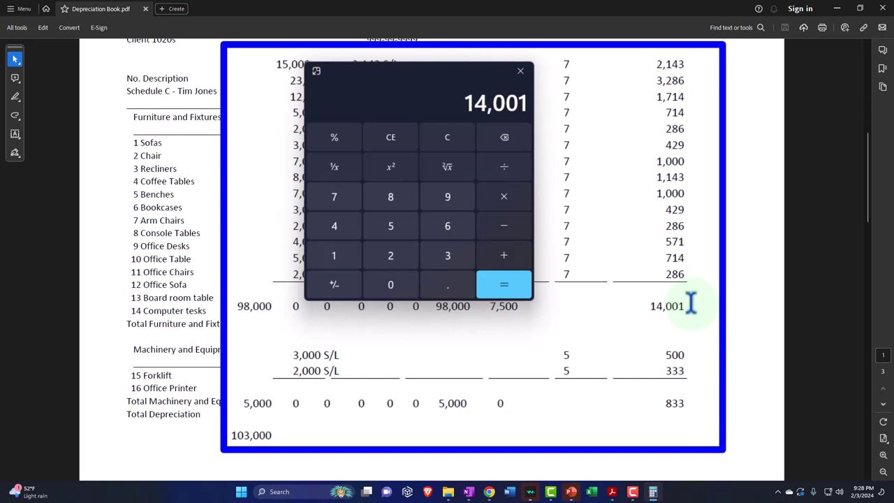
{"action": "type", "text": "4001833"}
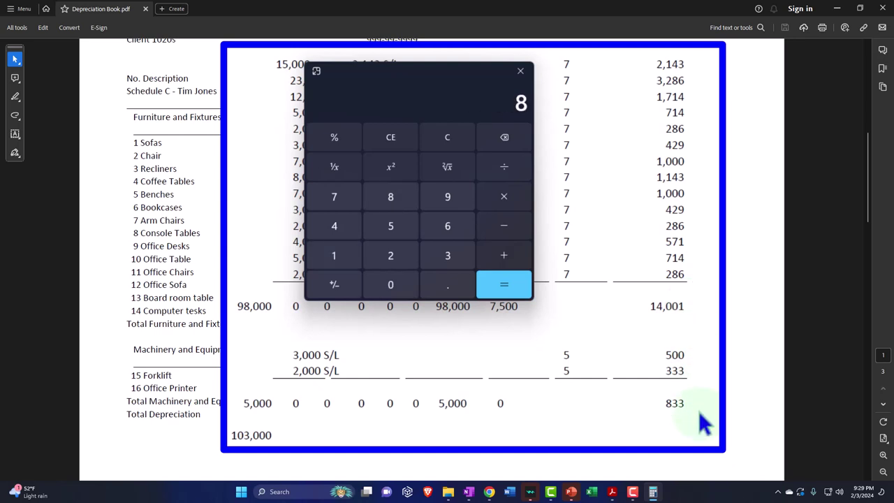
{"action": "key", "text": "Return"}
{"action": "type", "text": "/12"}
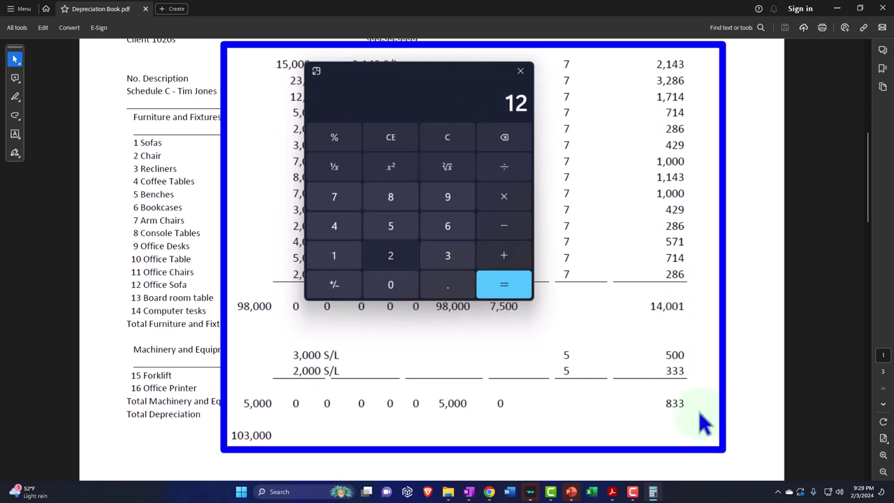
{"action": "key", "text": "Return"}
{"action": "type", "text": "*2"}
{"action": "key", "text": "Return"}
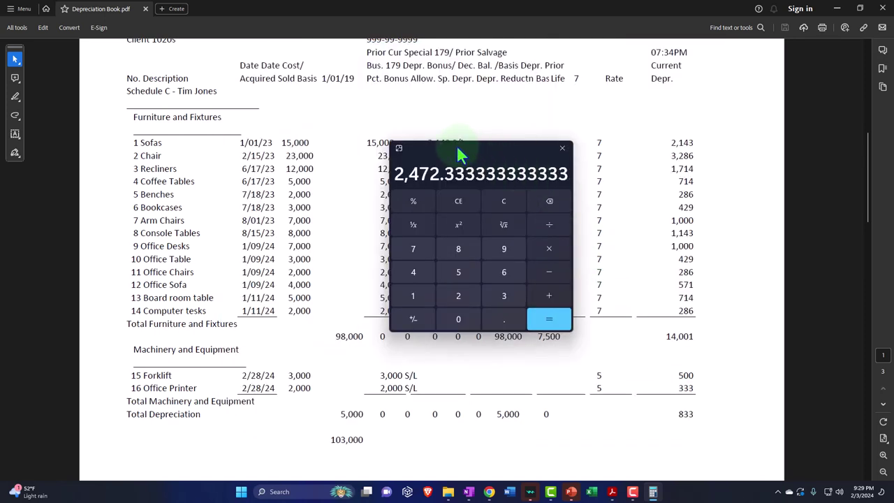
Add 7,500 and subtract 103,000 to get -93,027.67, then bring back the Balance Sheet
{"action": "left_click_drag", "start_coordinate": [459, 148], "coordinate": [655, 269]}
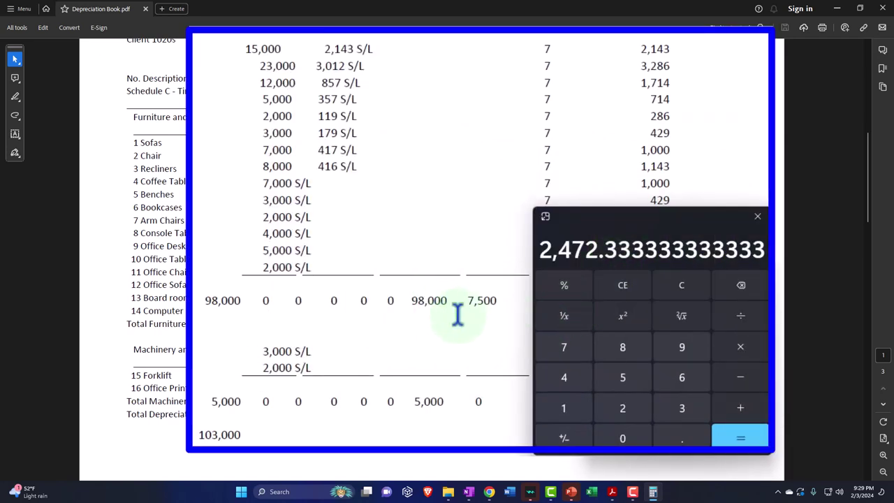
{"action": "type", "text": "7500"}
{"action": "key", "text": "Return"}
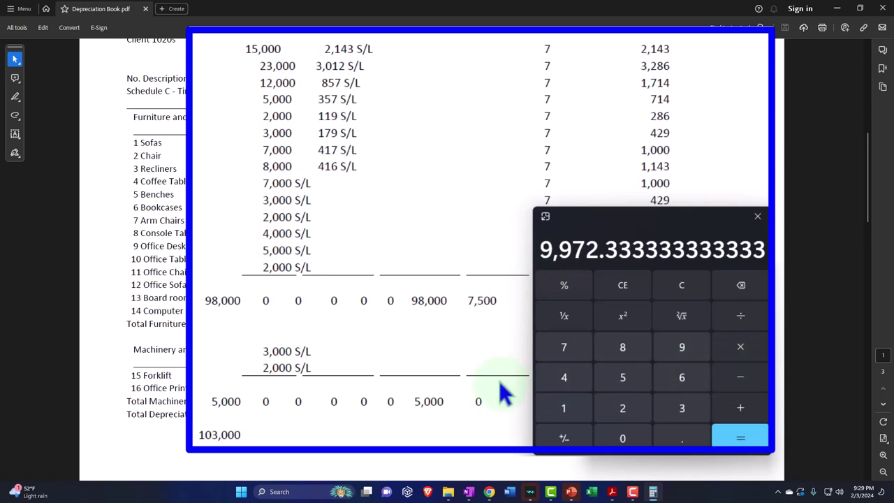
{"action": "left_click", "coordinate": [227, 316]}
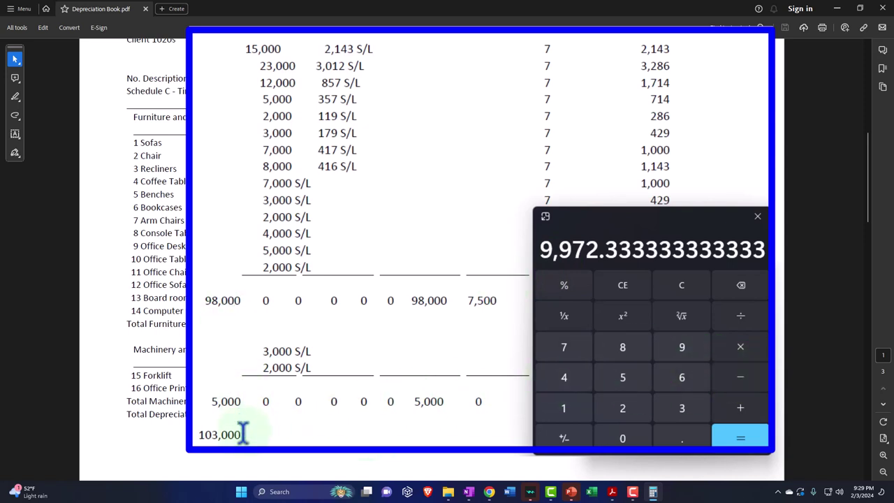
{"action": "type", "text": "1030000"}
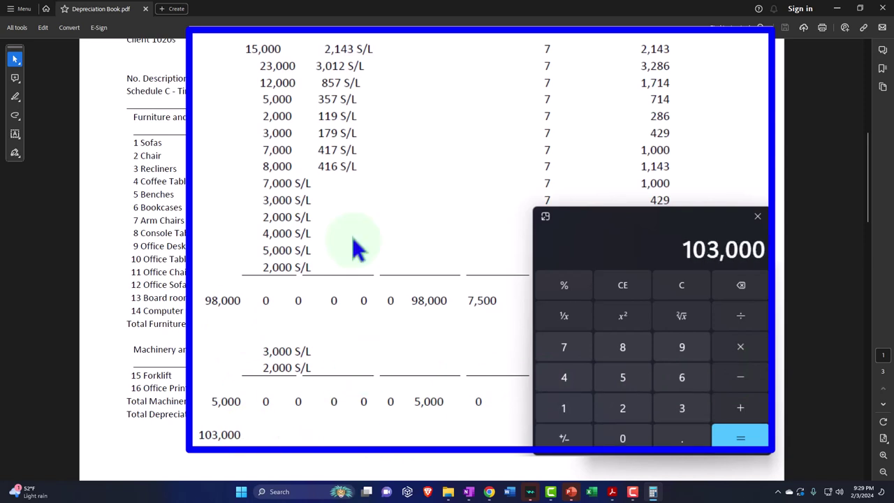
{"action": "key", "text": "Return"}
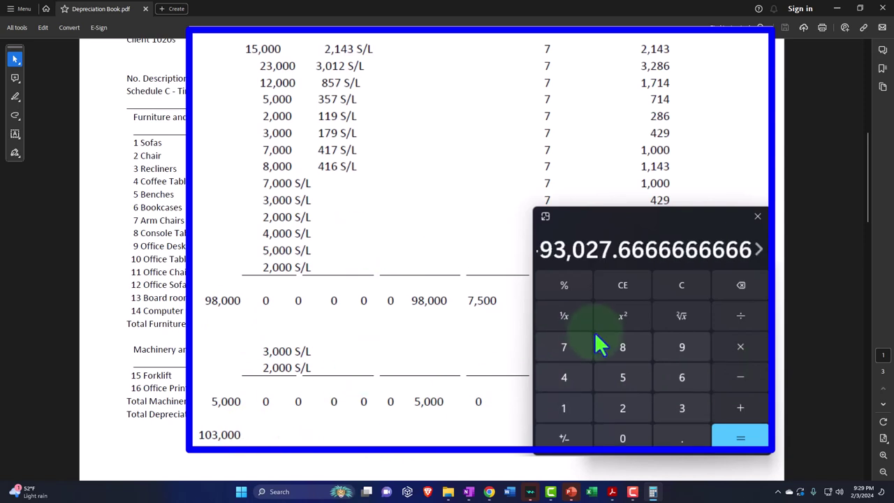
{"action": "left_click_drag", "start_coordinate": [529, 306], "coordinate": [498, 308]}
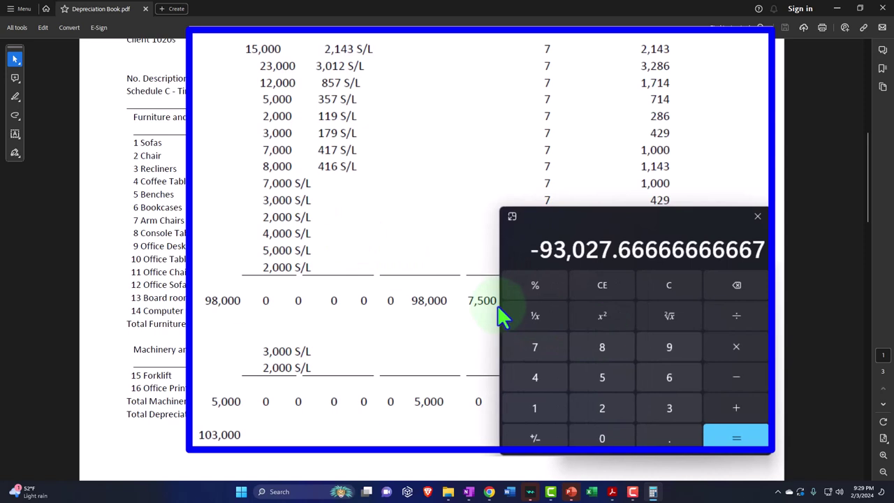
{"action": "left_click_drag", "start_coordinate": [667, 283], "coordinate": [700, 188]}
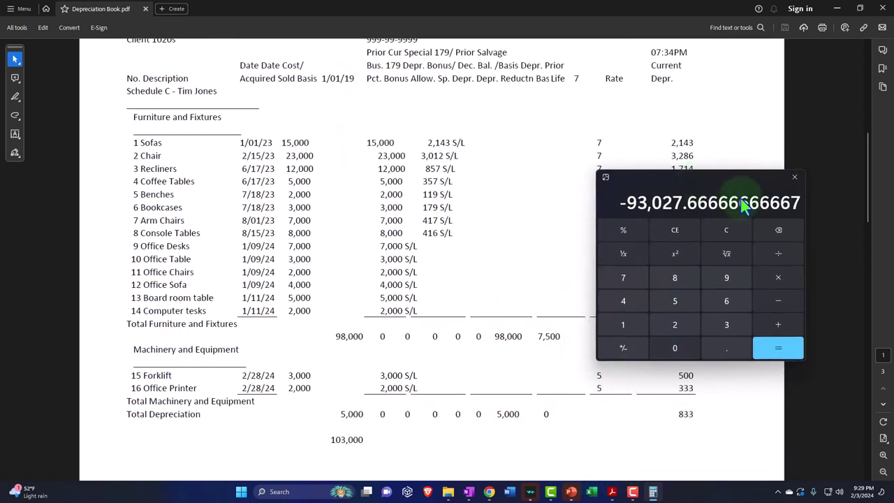
{"action": "left_click", "coordinate": [858, 8]}
{"action": "left_click", "coordinate": [837, 4]}
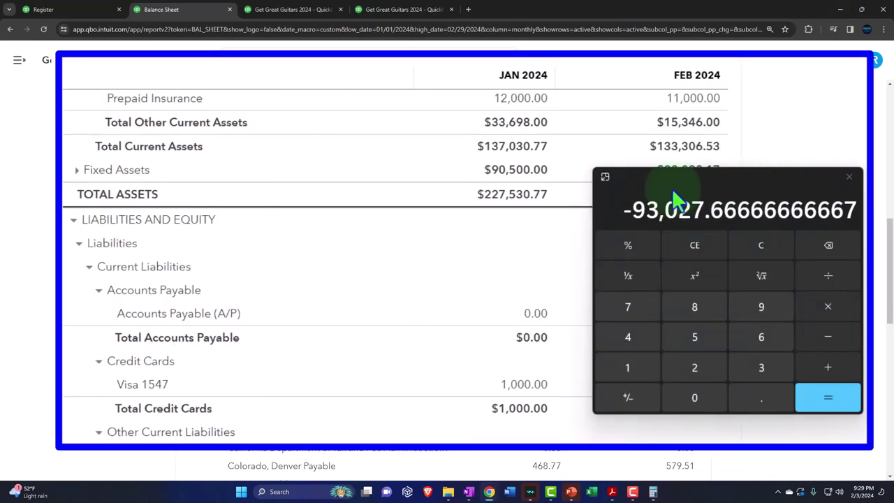
Close the calculator and expand Fixed Assets to show furniture 88,166.50 and machinery 4,861.67
{"action": "left_click", "coordinate": [654, 185]}
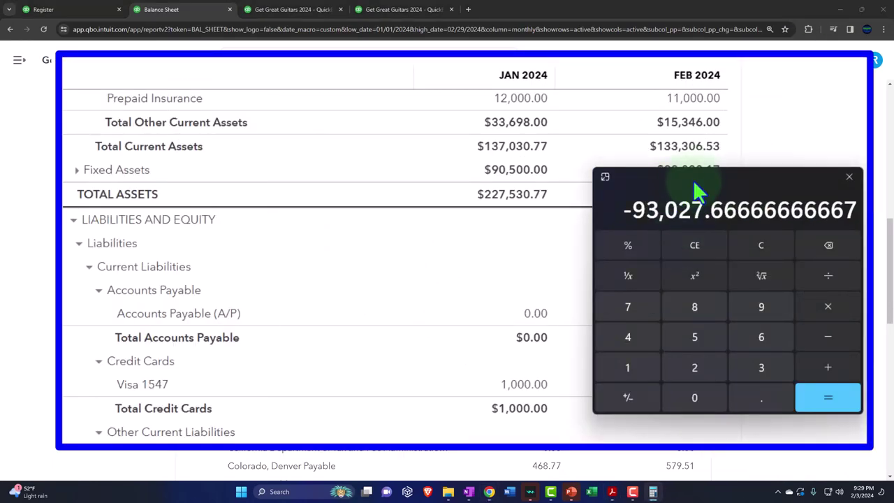
{"action": "left_click_drag", "start_coordinate": [693, 179], "coordinate": [698, 198]}
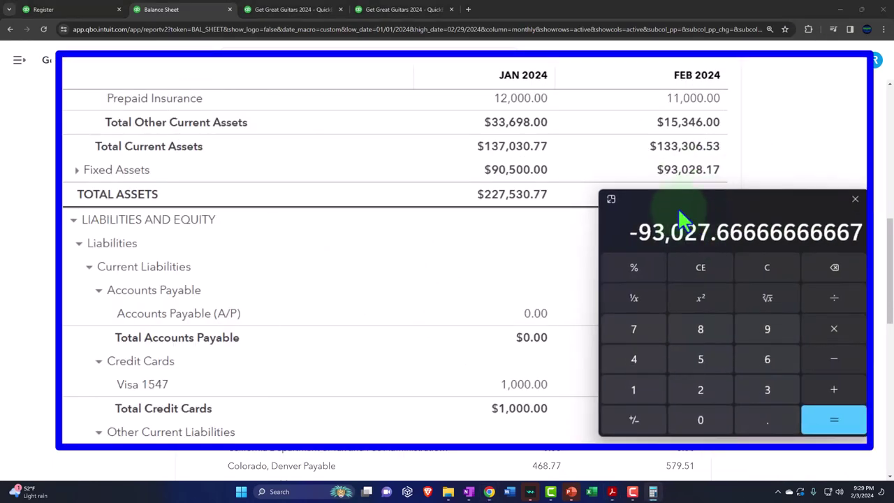
{"action": "left_click_drag", "start_coordinate": [700, 192], "coordinate": [706, 200]}
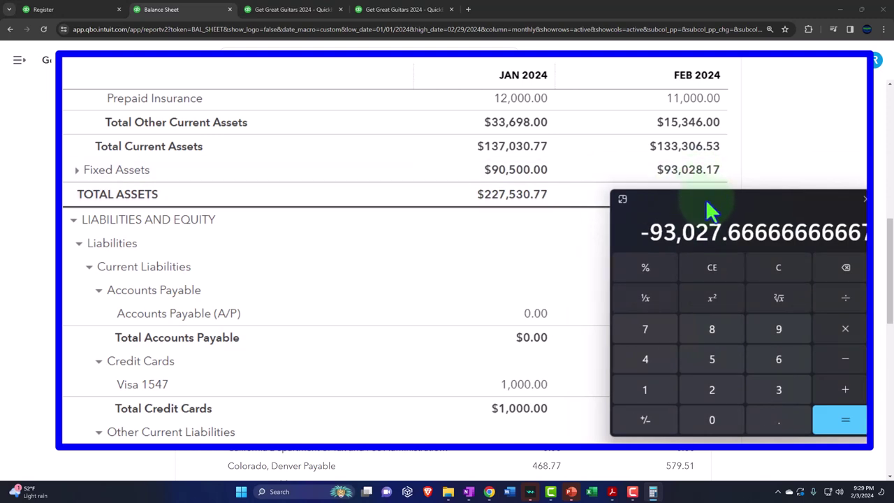
{"action": "left_click", "coordinate": [855, 198]}
{"action": "key", "text": "super+Escape"}
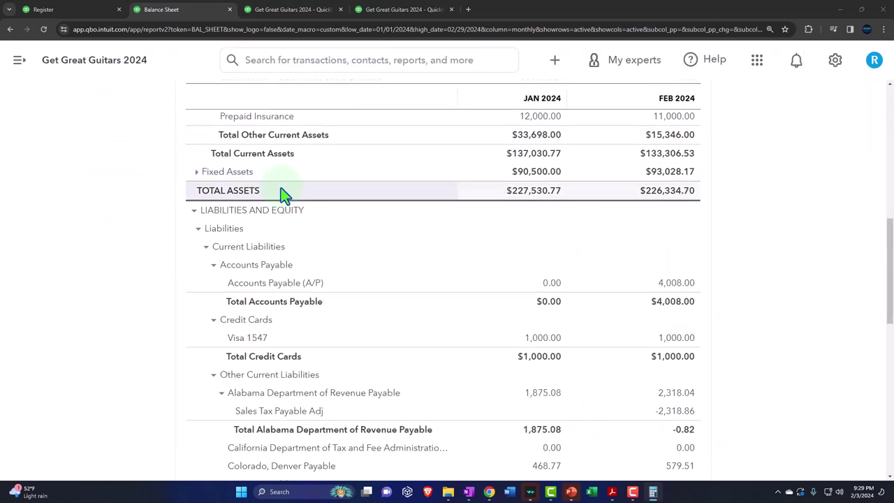
{"action": "left_click", "coordinate": [198, 172]}
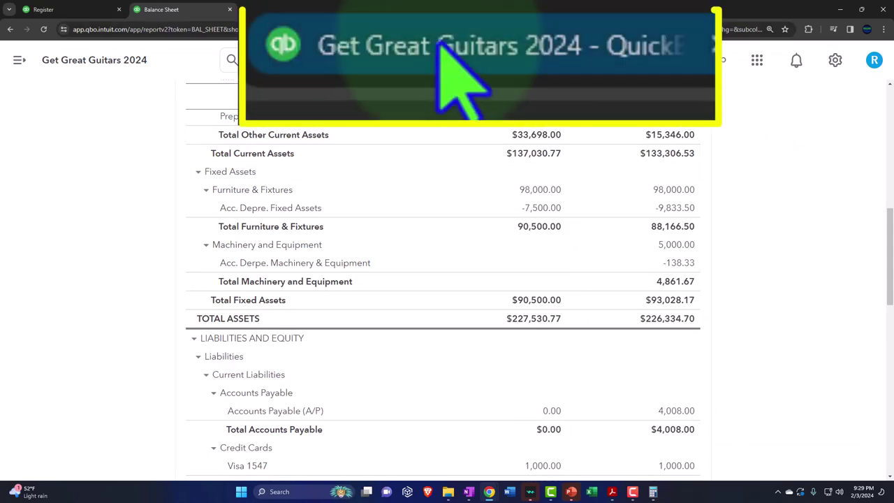
{"action": "left_click", "coordinate": [294, 9]}
Rerun the Profit and Loss and trace February's 2,471.83 depreciation to journal entries 12 and 13
{"action": "scroll", "coordinate": [419, 244], "scroll_direction": "up", "scroll_amount": 10}
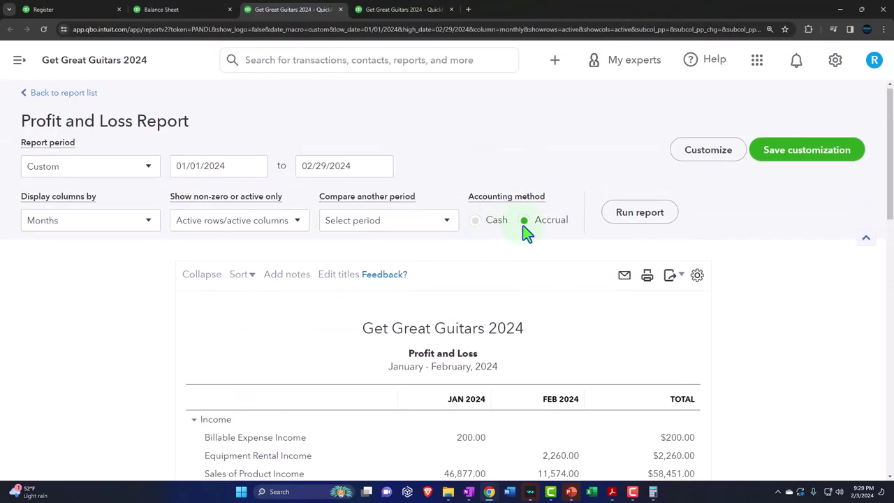
{"action": "left_click", "coordinate": [638, 231]}
{"action": "scroll", "coordinate": [220, 359], "scroll_direction": "down", "scroll_amount": 5}
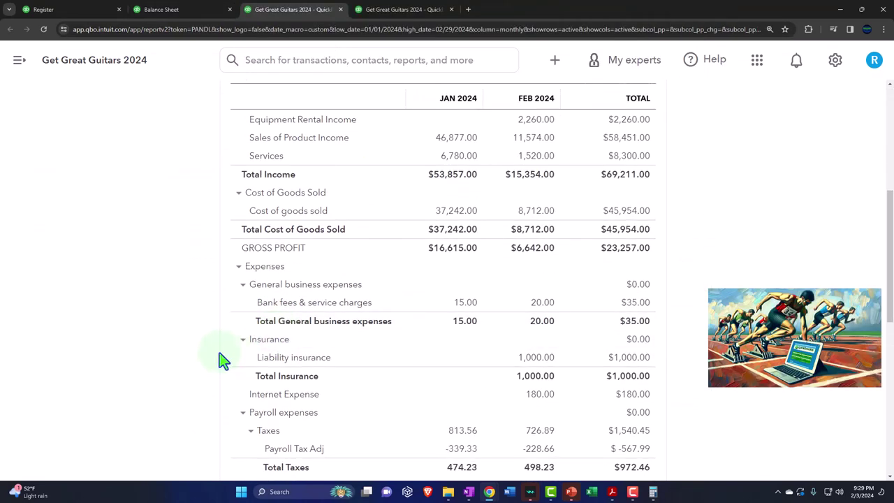
{"action": "scroll", "coordinate": [219, 359], "scroll_direction": "down", "scroll_amount": 3}
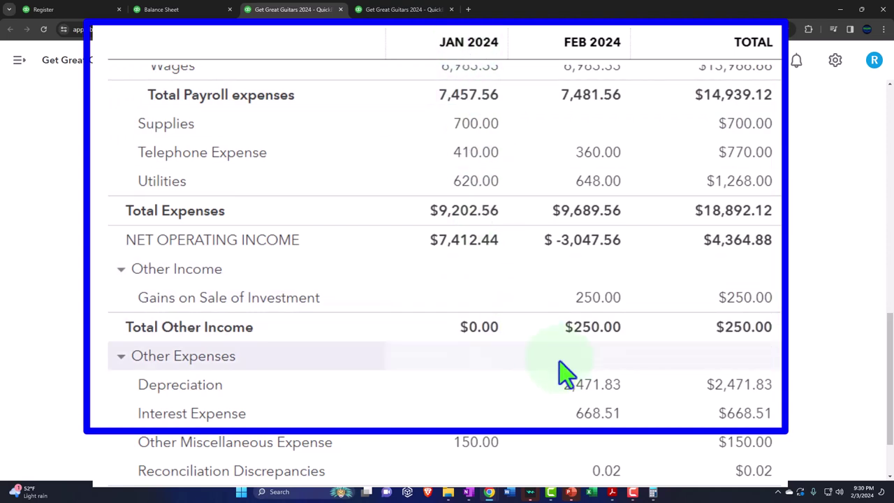
{"action": "left_click", "coordinate": [588, 384]}
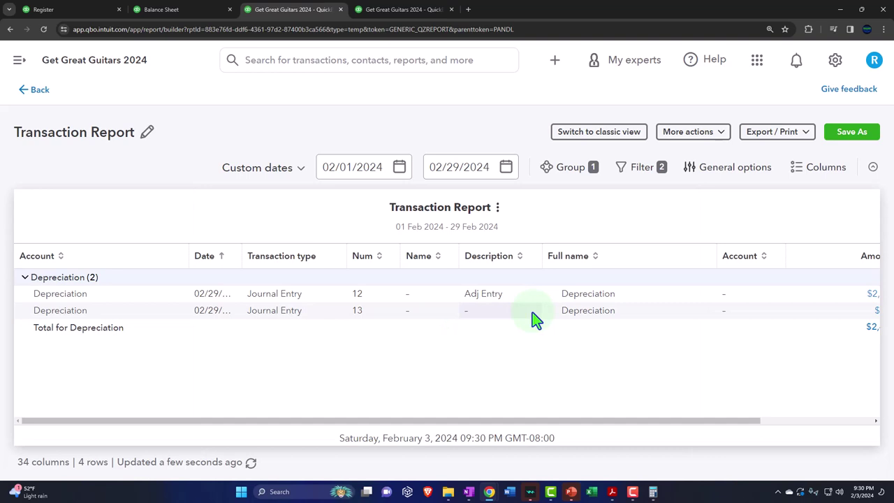
{"action": "key", "text": "ctrl+minus"}
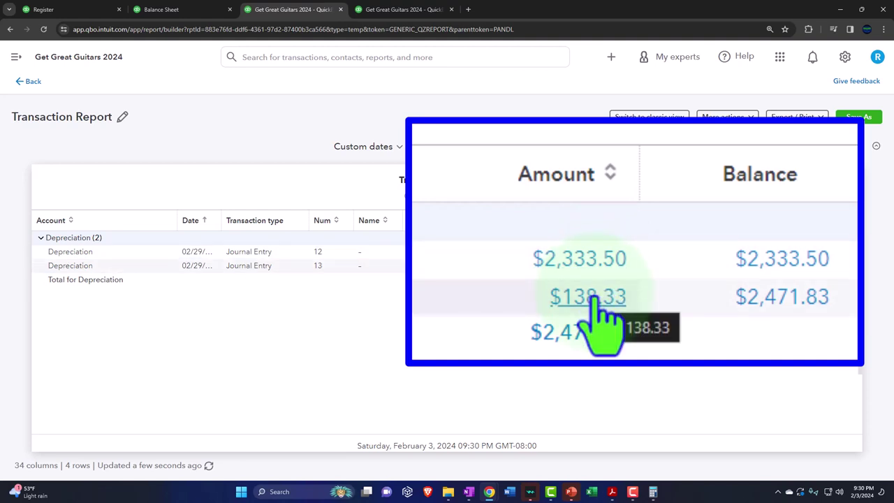
{"action": "left_click", "coordinate": [33, 82]}
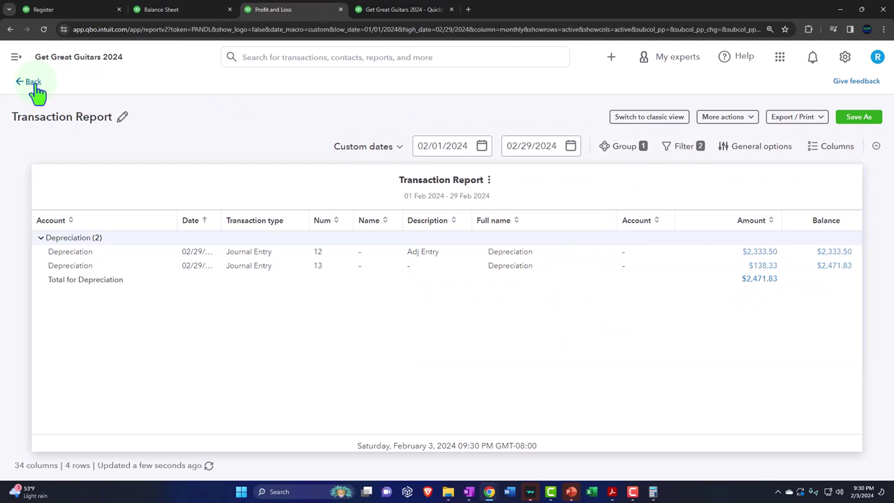
{"action": "scroll", "coordinate": [461, 299], "scroll_direction": "up", "scroll_amount": 1}
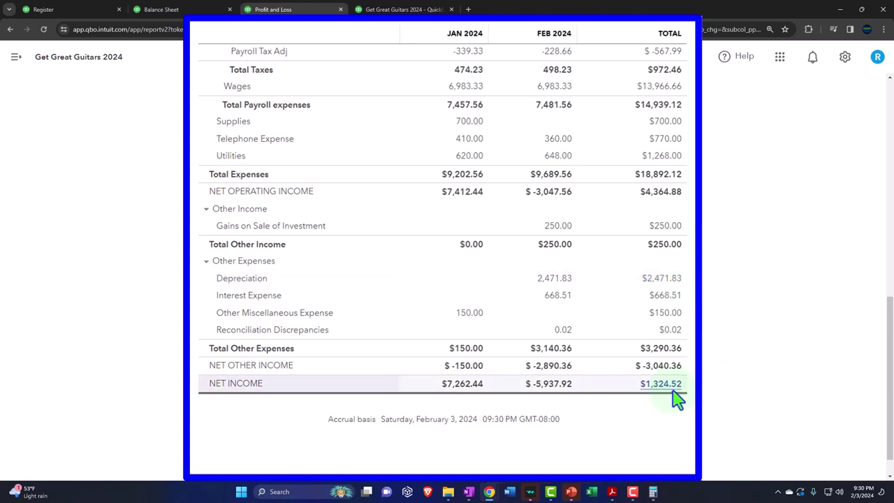
Return to the Balance Sheet to review machinery's -138.33 accumulated depreciation, zoomed in
{"action": "left_click", "coordinate": [168, 9]}
{"action": "scroll", "coordinate": [199, 230], "scroll_direction": "down", "scroll_amount": 2}
{"action": "scroll", "coordinate": [199, 233], "scroll_direction": "down", "scroll_amount": 6}
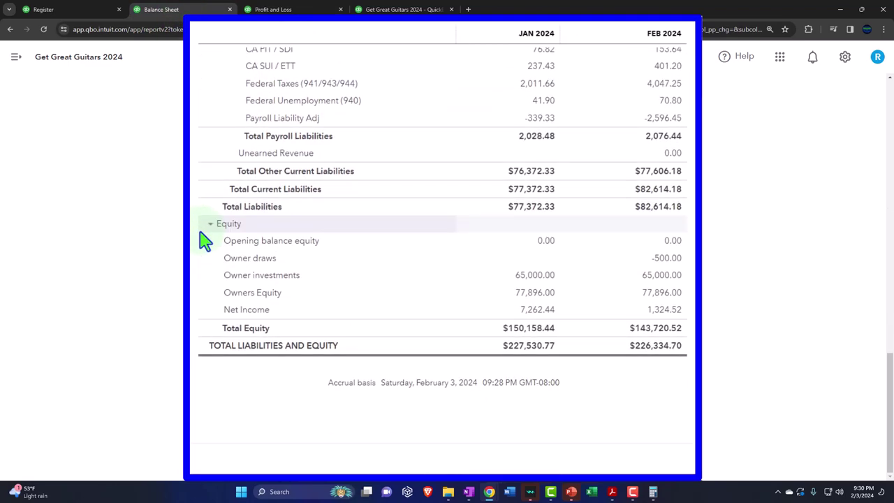
{"action": "scroll", "coordinate": [203, 239], "scroll_direction": "up", "scroll_amount": 8}
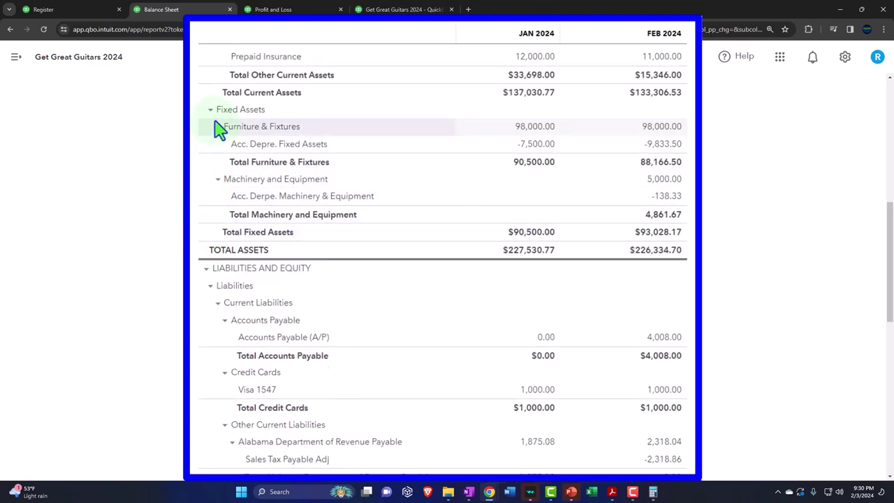
{"action": "key", "text": "ctrl+plus"}
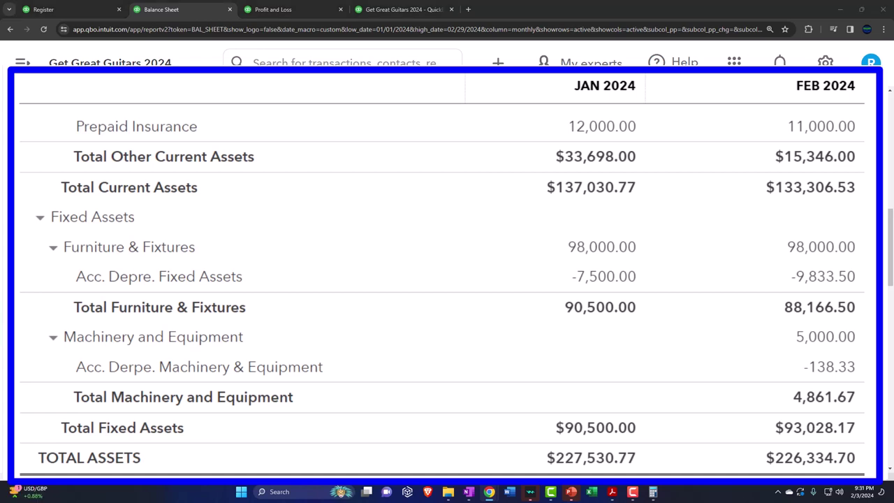
Drill into the -138.33 machinery depreciation to reach journal entry 13 dated 02/29, memo 'Adj entry'
{"action": "left_click", "coordinate": [842, 374]}
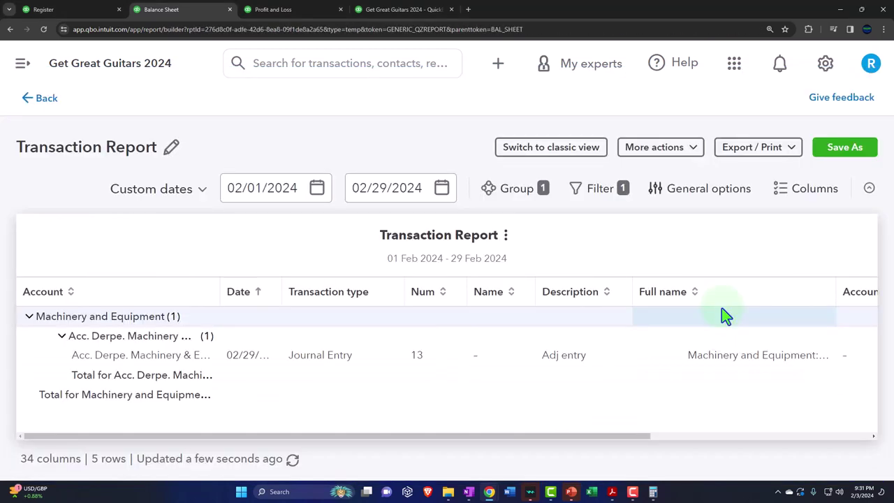
{"action": "key", "text": "ctrl+minus"}
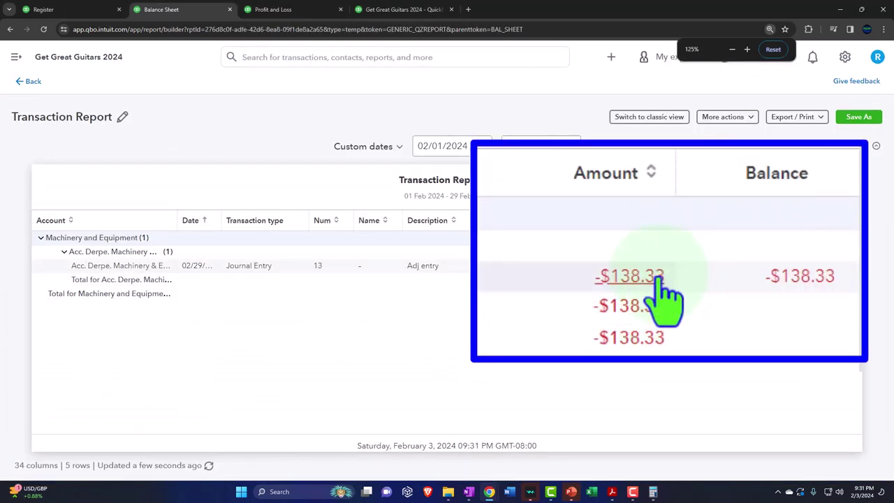
{"action": "left_click", "coordinate": [772, 267]}
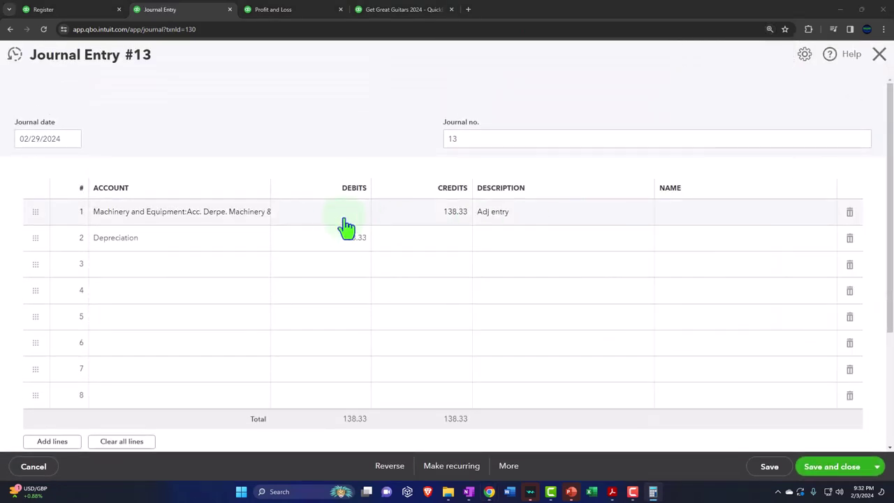
Change line 1's accumulated depreciation credit and line 2's Depreciation debit to 138.38
{"action": "left_click", "coordinate": [455, 213]}
{"action": "key", "text": "End"}
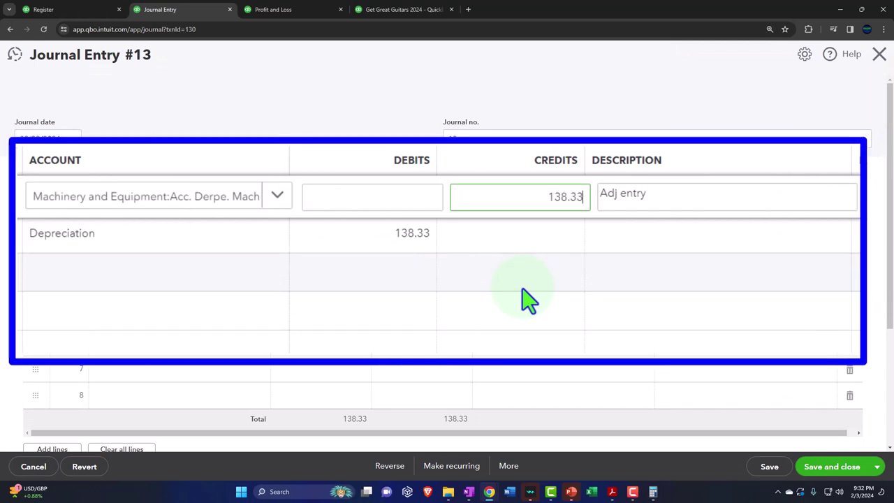
{"action": "key", "text": "Tab"}
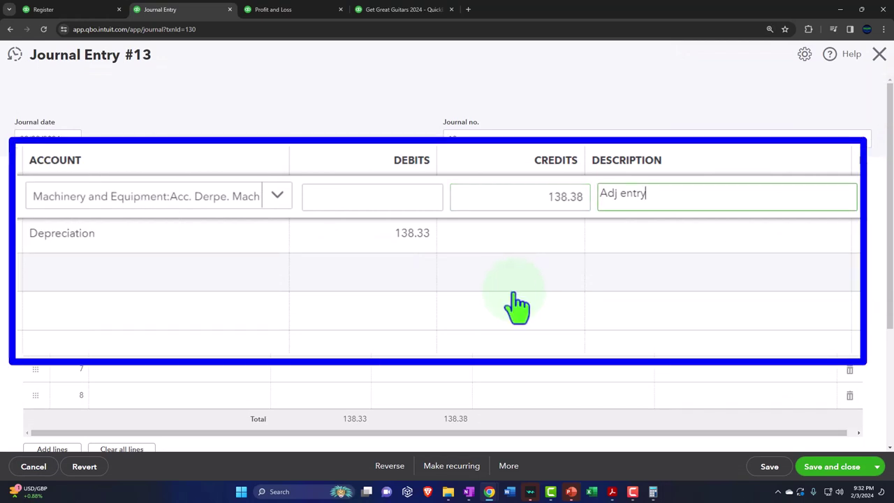
{"action": "left_click", "coordinate": [419, 241]}
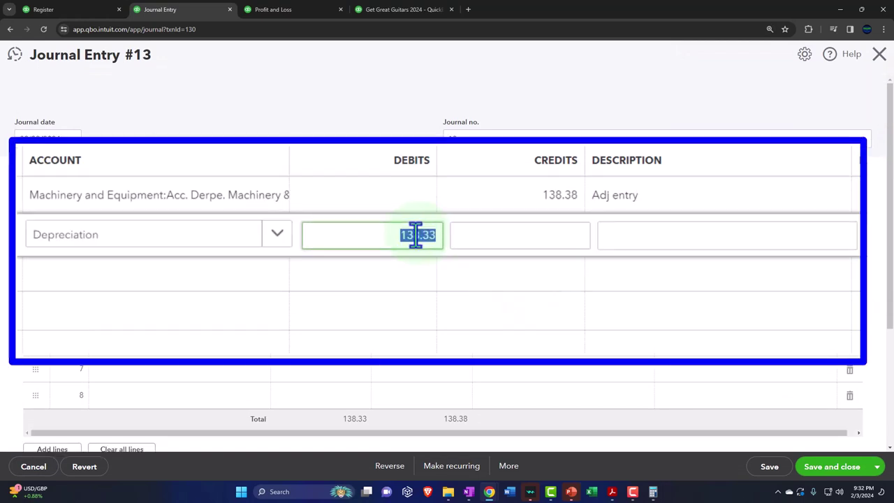
{"action": "key", "text": "End"}
{"action": "type", "text": "8"}
{"action": "key", "text": "Tab"}
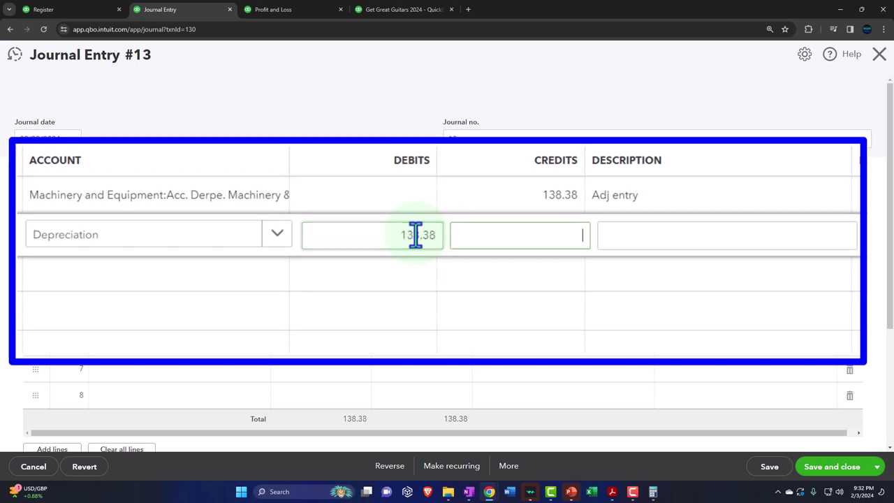
Leave the empty third line unchanged, then save and close journal entry 13
{"action": "left_click", "coordinate": [658, 274]}
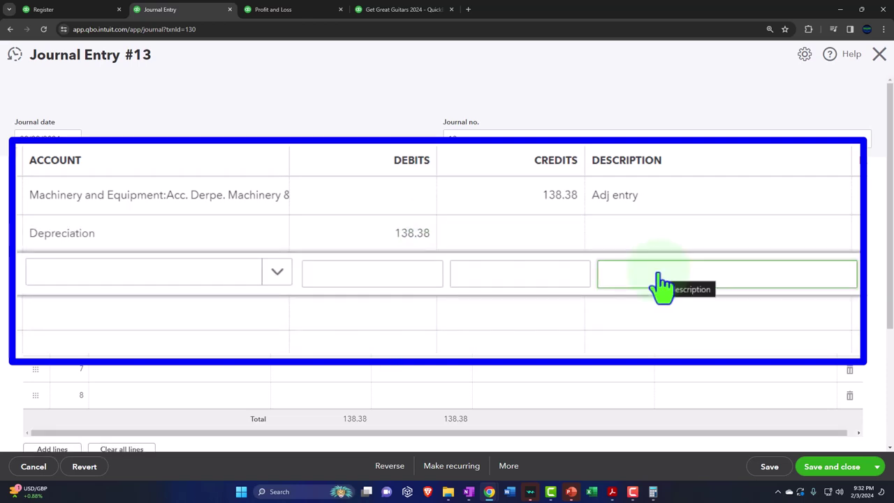
{"action": "type", "text": "a"}
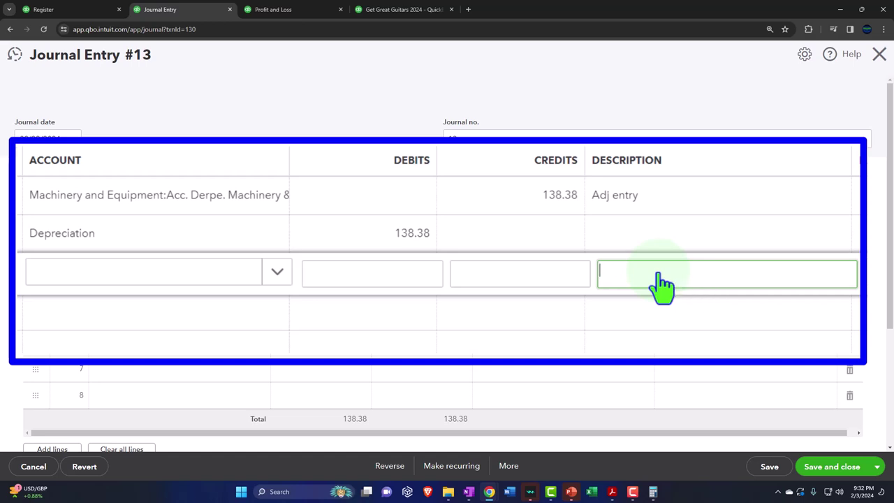
{"action": "left_click", "coordinate": [635, 166]}
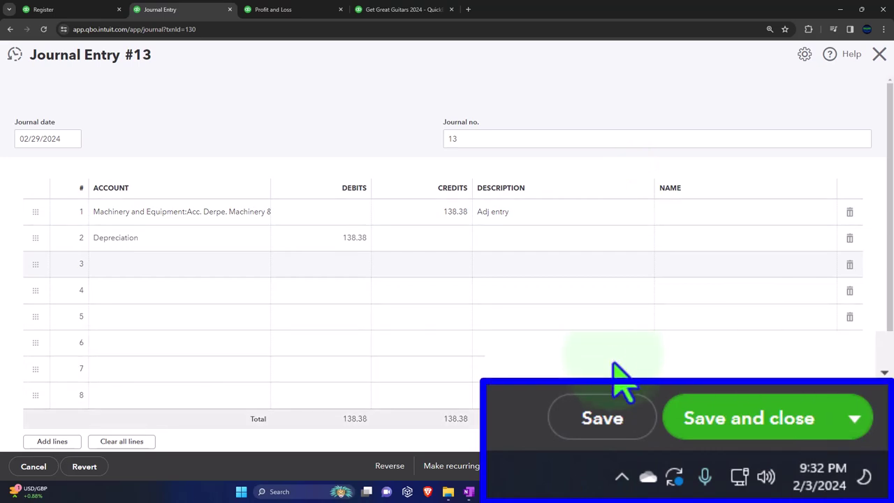
{"action": "left_click", "coordinate": [779, 466]}
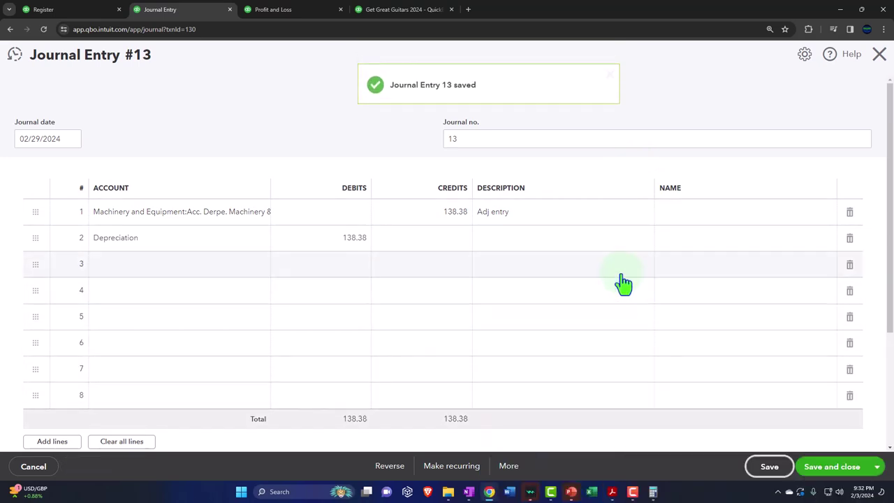
{"action": "left_click", "coordinate": [878, 59]}
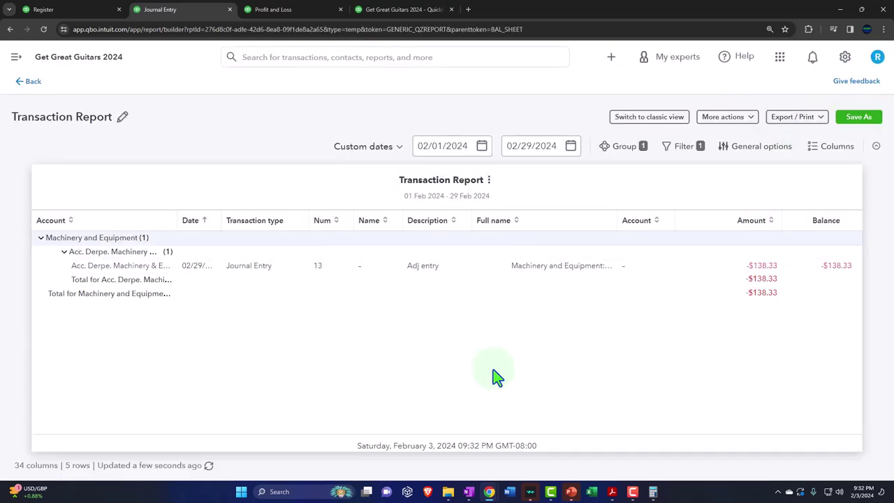
Return from the transaction report and check the updated Balance Sheet figures, zoomed in
{"action": "left_click", "coordinate": [39, 84]}
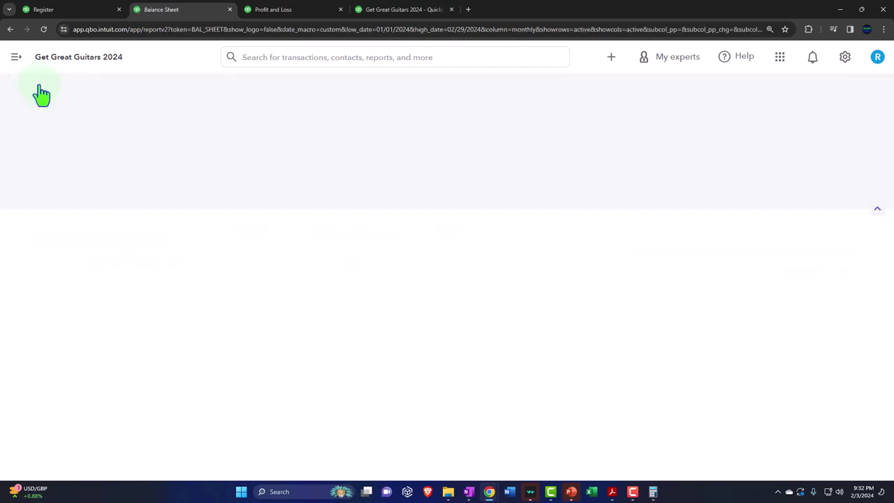
{"action": "scroll", "coordinate": [176, 198], "scroll_direction": "up", "scroll_amount": 6}
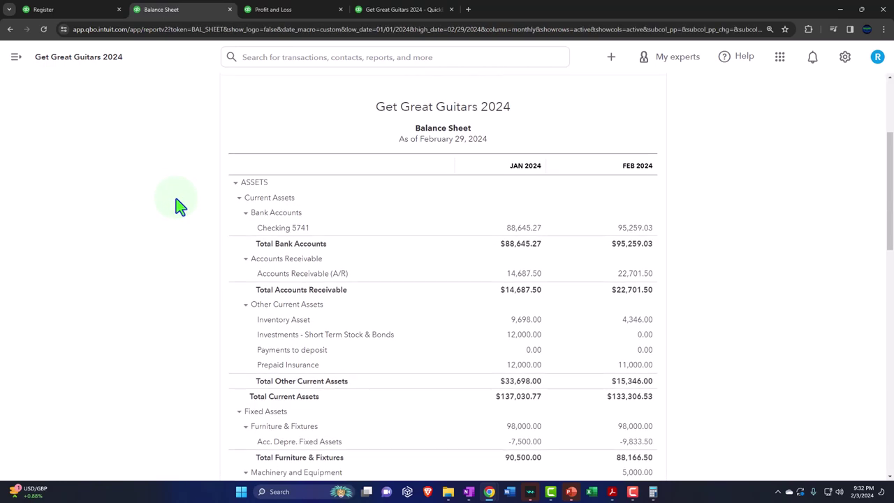
{"action": "scroll", "coordinate": [537, 154], "scroll_direction": "down", "scroll_amount": 4}
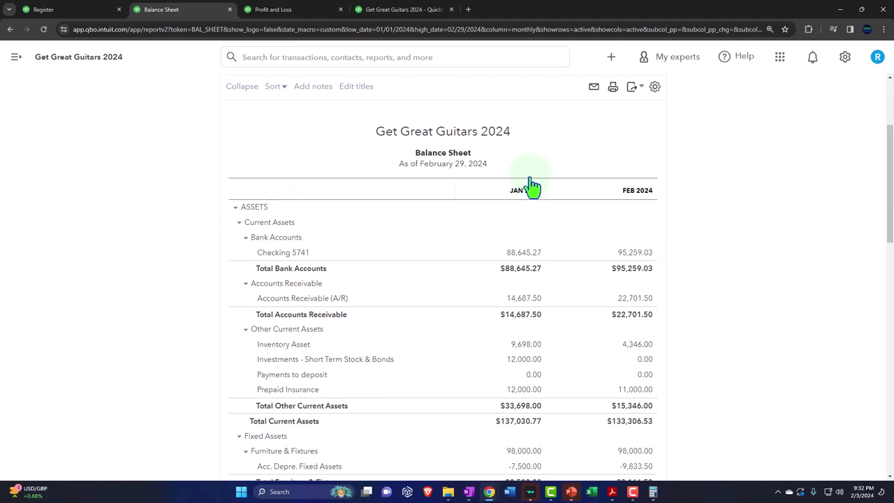
{"action": "key", "text": "ctrl+plus"}
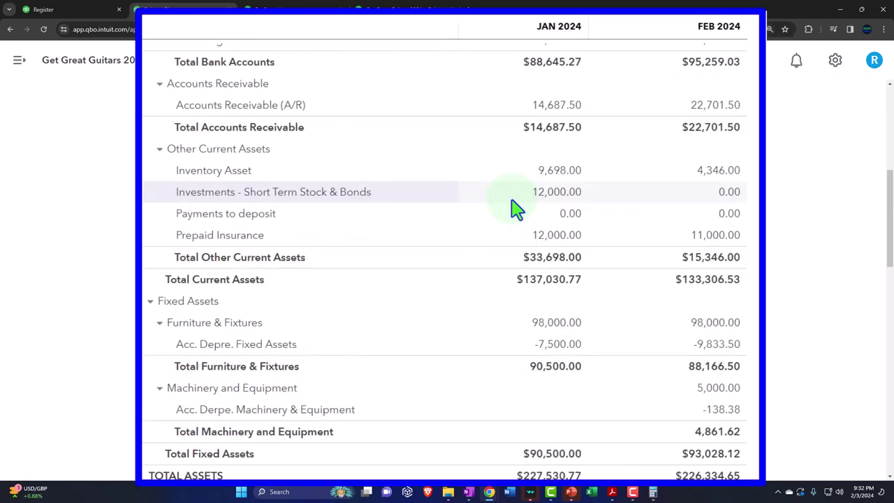
{"action": "scroll", "coordinate": [515, 207], "scroll_direction": "up", "scroll_amount": 3}
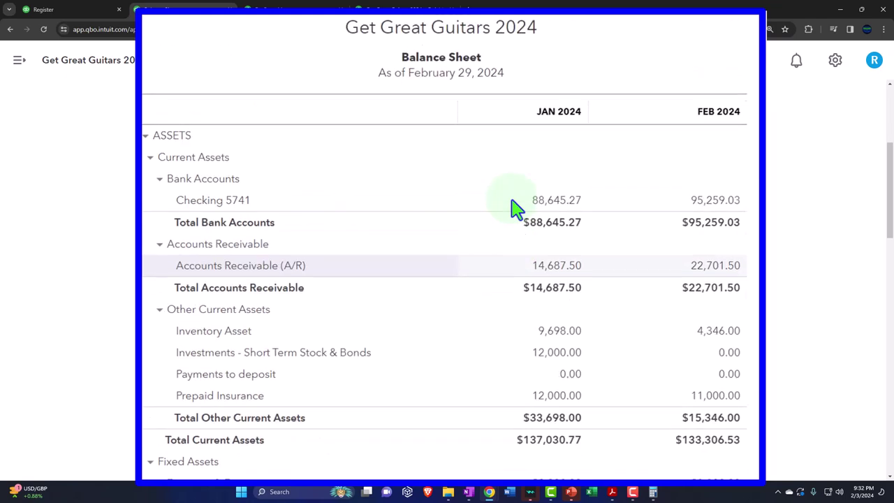
{"action": "scroll", "coordinate": [515, 210], "scroll_direction": "down", "scroll_amount": 8}
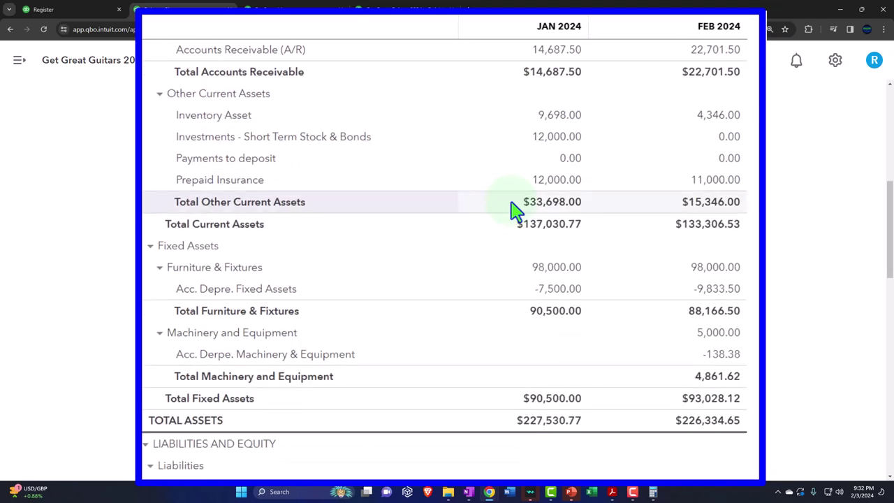
{"action": "scroll", "coordinate": [513, 208], "scroll_direction": "down", "scroll_amount": 6}
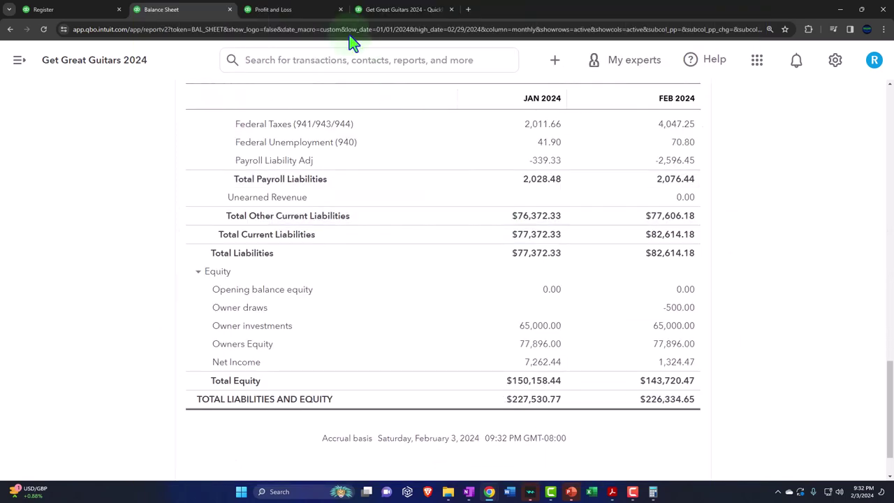
Rerun the January–February 2024 Profit and Loss to confirm February Depreciation of 2,471.88
{"action": "left_click", "coordinate": [272, 9]}
{"action": "scroll", "coordinate": [336, 167], "scroll_direction": "up", "scroll_amount": 4}
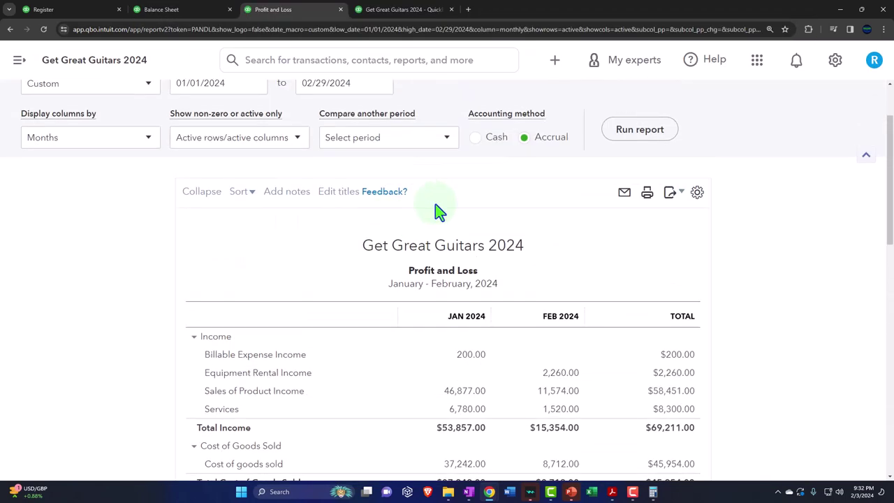
{"action": "left_click", "coordinate": [618, 127]}
{"action": "scroll", "coordinate": [143, 250], "scroll_direction": "down", "scroll_amount": 1}
{"action": "scroll", "coordinate": [143, 250], "scroll_direction": "down", "scroll_amount": 5}
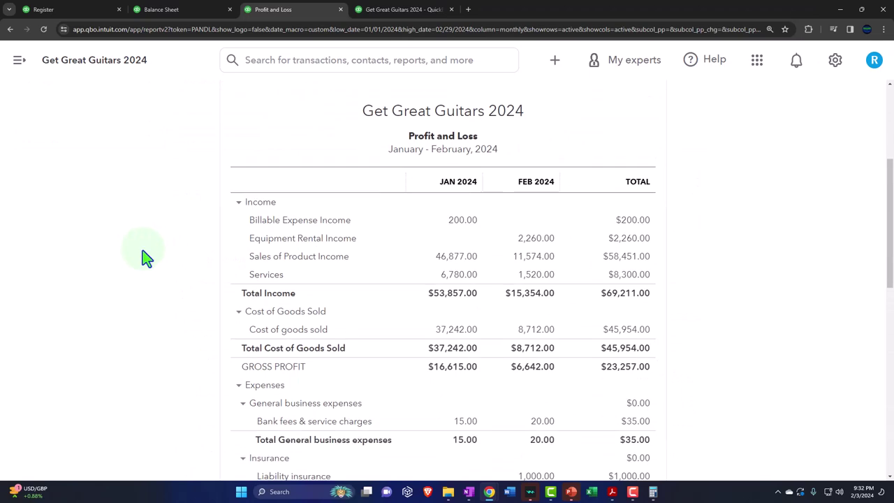
{"action": "scroll", "coordinate": [142, 250], "scroll_direction": "down", "scroll_amount": 3}
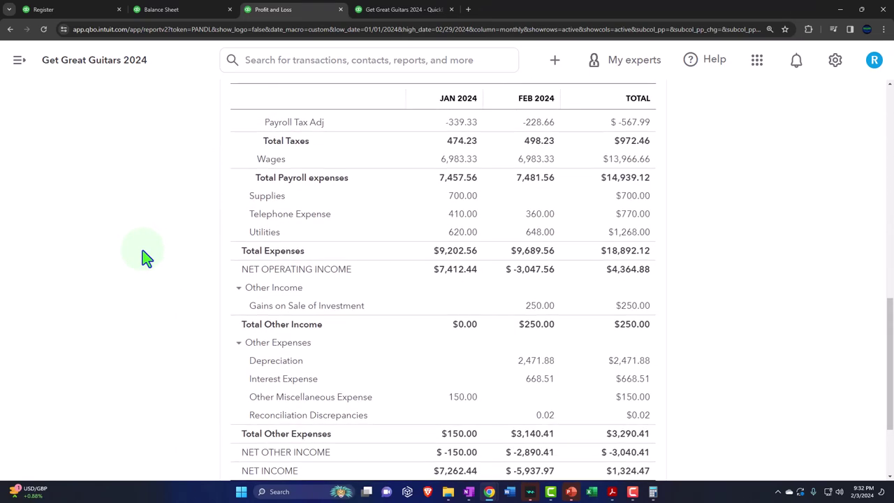
{"action": "left_click", "coordinate": [375, 10]}
Rerun the February 29, 2024 Trial Balance and check depreciation credits of 9,833.50 and 138.38, totalling $310,426.36
{"action": "scroll", "coordinate": [556, 183], "scroll_direction": "up", "scroll_amount": 2}
{"action": "left_click", "coordinate": [515, 183]}
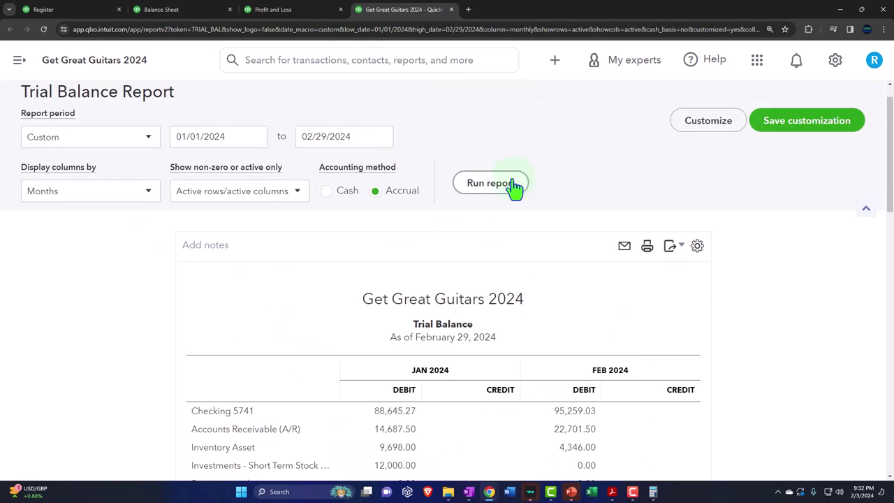
{"action": "key", "text": "ctrl+plus"}
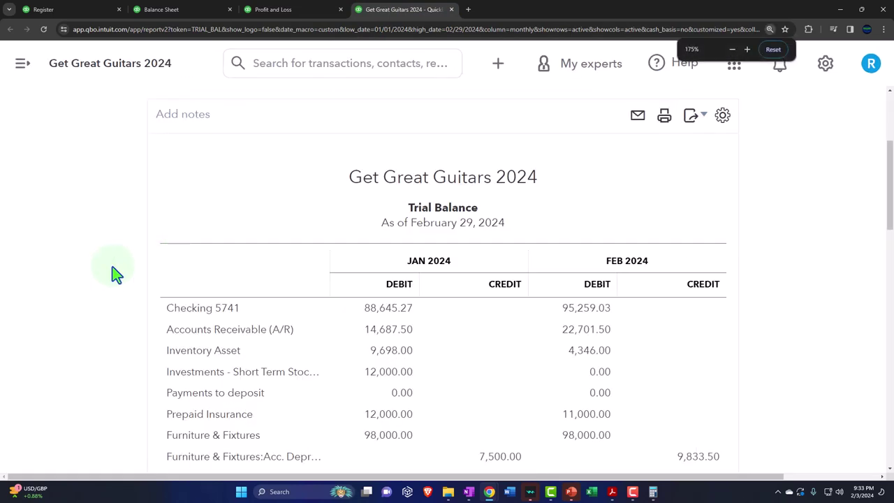
{"action": "scroll", "coordinate": [114, 272], "scroll_direction": "down", "scroll_amount": 1}
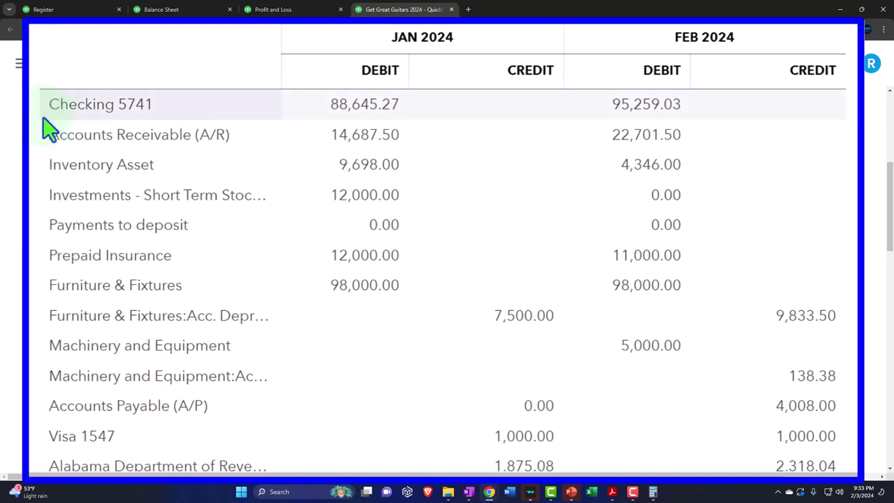
{"action": "scroll", "coordinate": [38, 139], "scroll_direction": "down", "scroll_amount": 4}
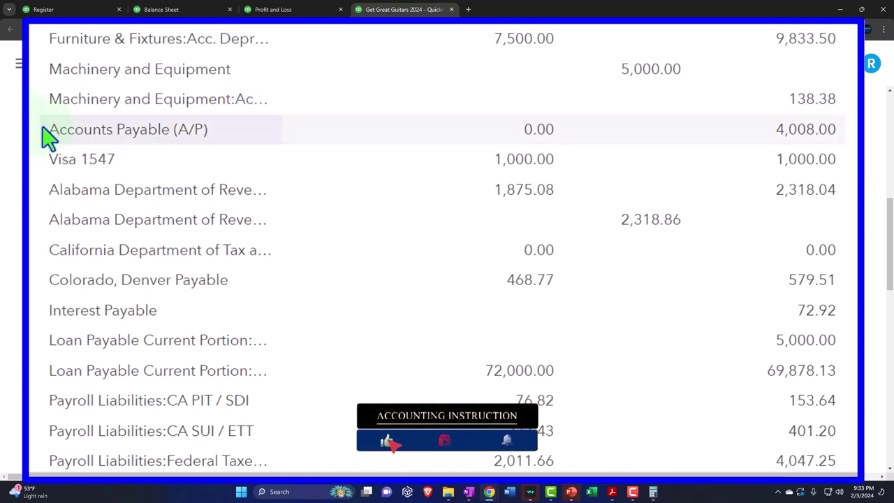
{"action": "scroll", "coordinate": [40, 157], "scroll_direction": "down", "scroll_amount": 1}
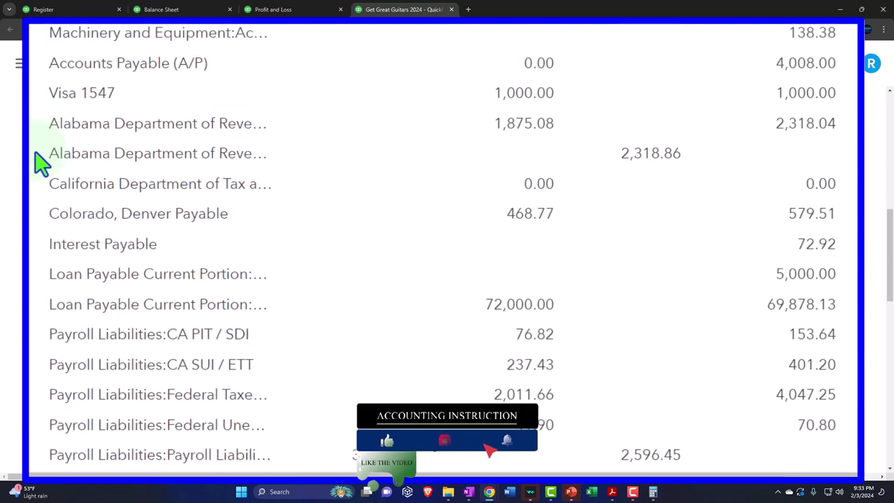
{"action": "scroll", "coordinate": [44, 314], "scroll_direction": "down", "scroll_amount": 2}
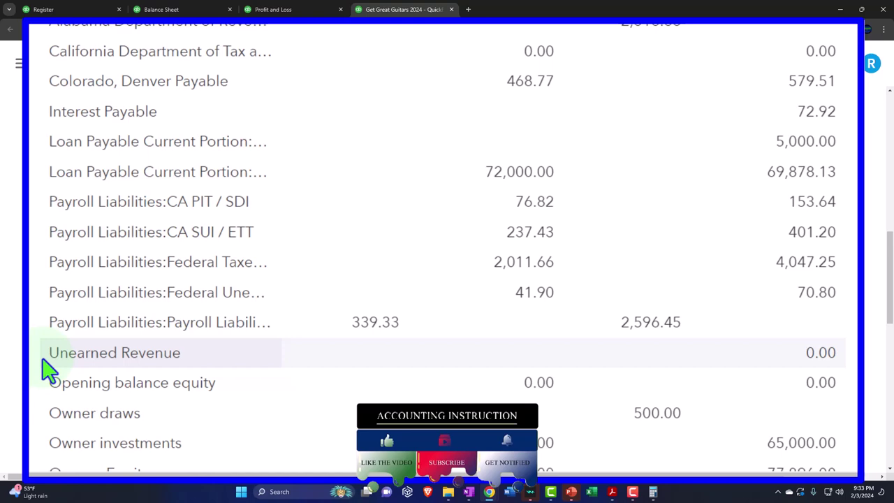
{"action": "scroll", "coordinate": [43, 370], "scroll_direction": "down", "scroll_amount": 5}
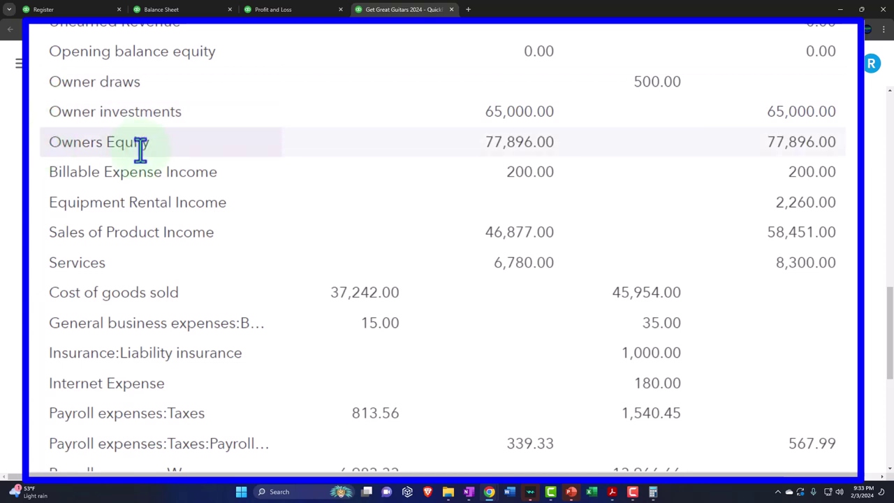
{"action": "scroll", "coordinate": [116, 182], "scroll_direction": "down", "scroll_amount": 1}
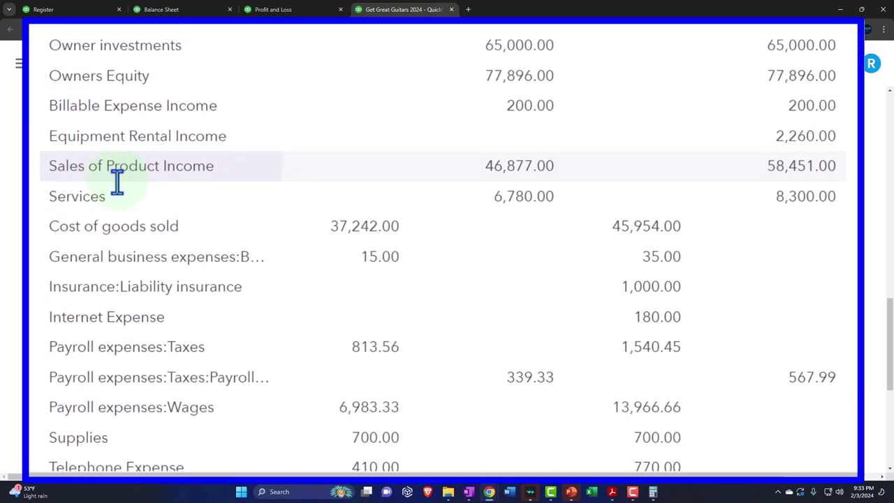
{"action": "scroll", "coordinate": [88, 132], "scroll_direction": "down", "scroll_amount": 1}
{"action": "scroll", "coordinate": [87, 127], "scroll_direction": "down", "scroll_amount": 4}
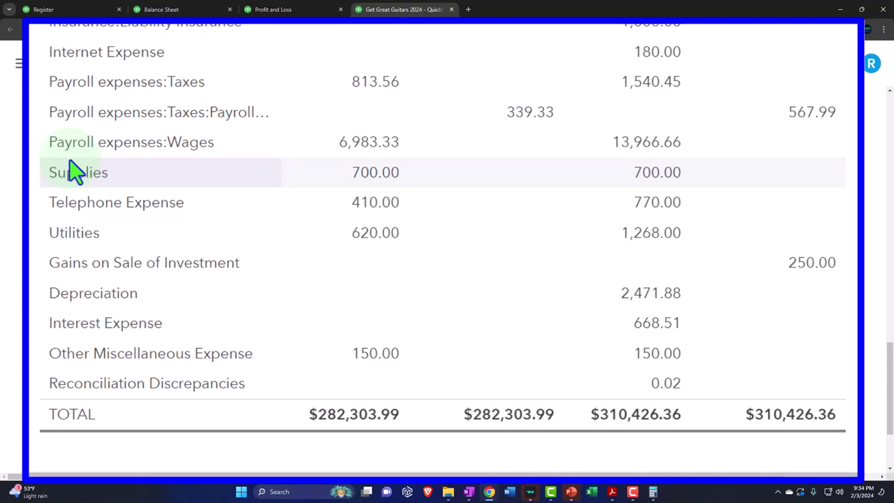
{"action": "scroll", "coordinate": [76, 171], "scroll_direction": "up", "scroll_amount": 4}
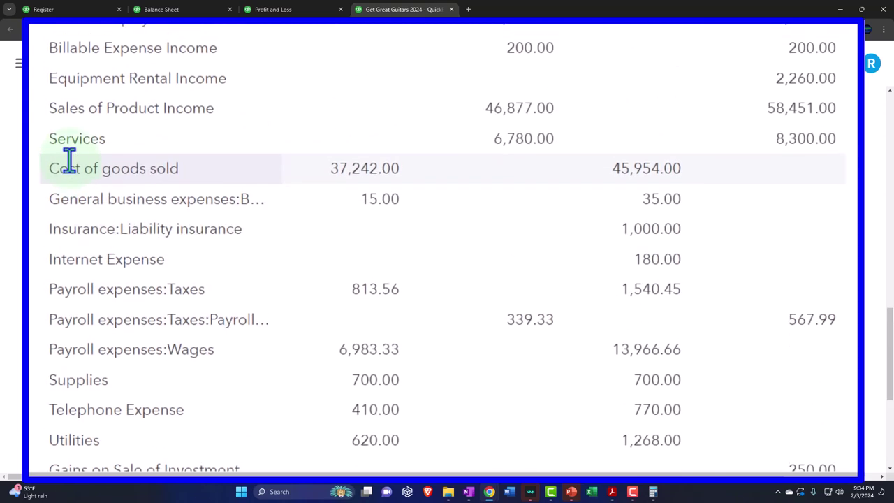
{"action": "scroll", "coordinate": [69, 160], "scroll_direction": "up", "scroll_amount": 1}
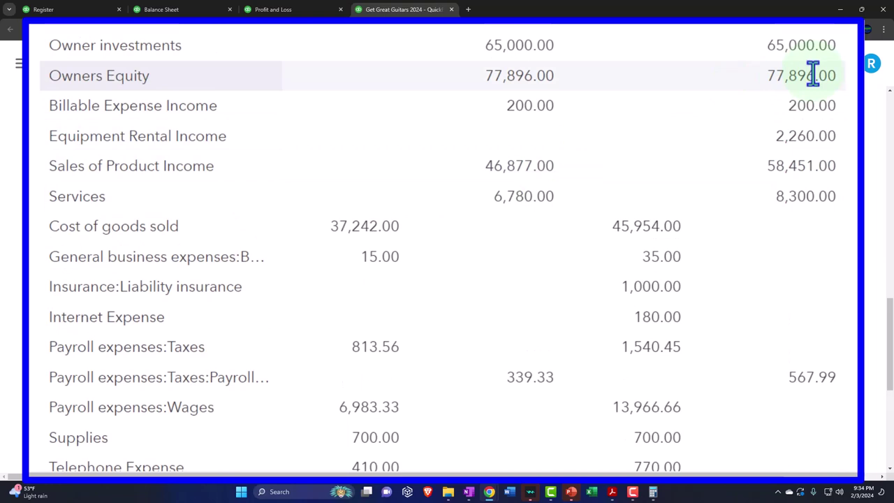
{"action": "scroll", "coordinate": [393, 289], "scroll_direction": "up", "scroll_amount": 6}
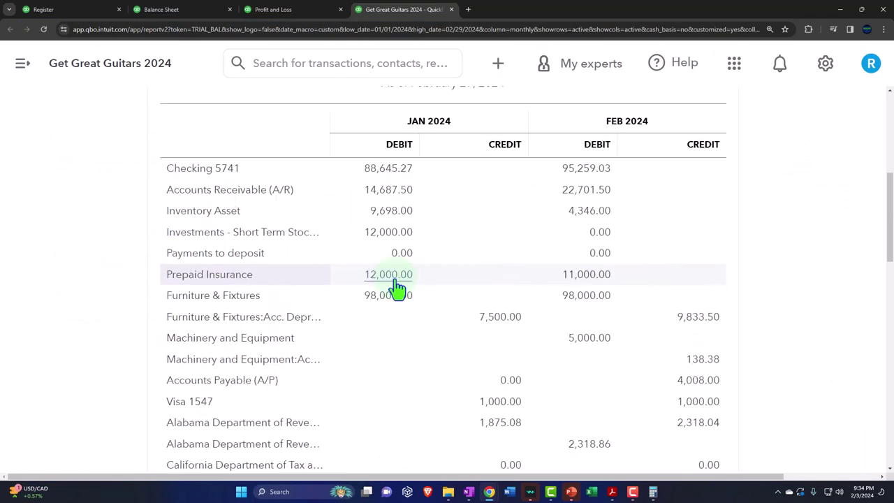
{"action": "scroll", "coordinate": [394, 289], "scroll_direction": "up", "scroll_amount": 5}
Set both Trial Balance period dates to 01/01/2025 and rerun the report
{"action": "left_click", "coordinate": [281, 162]}
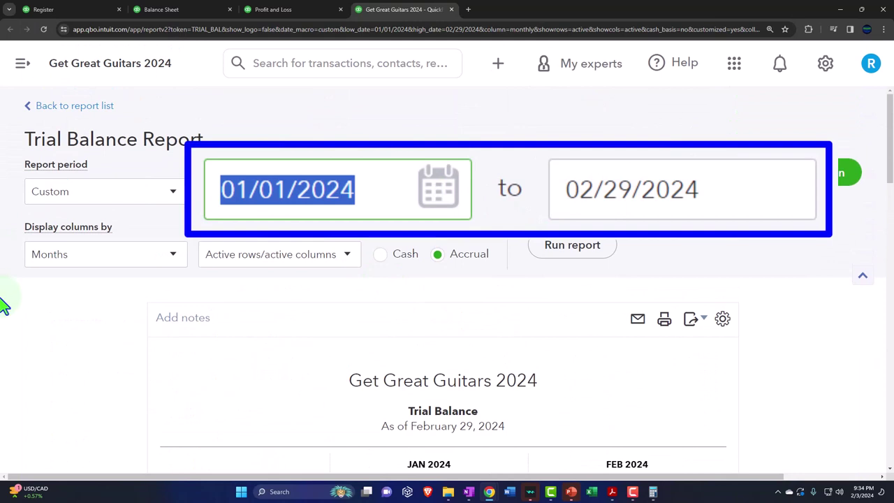
{"action": "type", "text": "010125"}
{"action": "key", "text": "Tab"}
{"action": "type", "text": "01"}
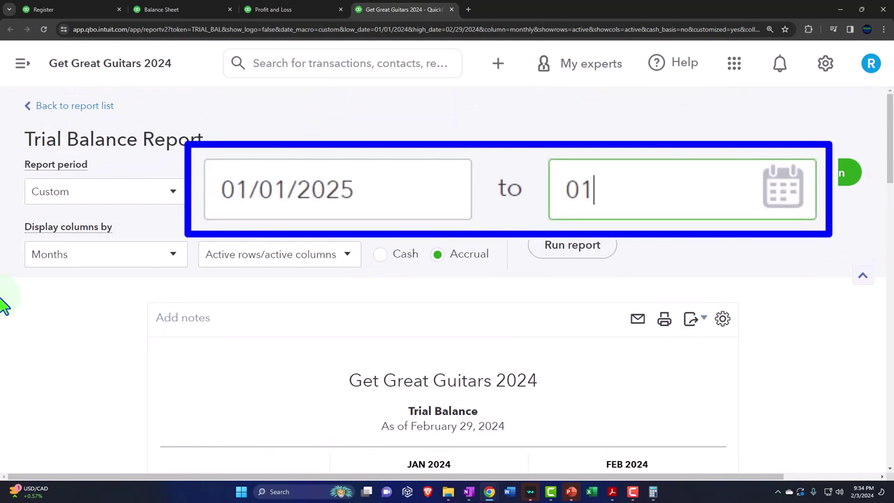
{"action": "type", "text": "0125"}
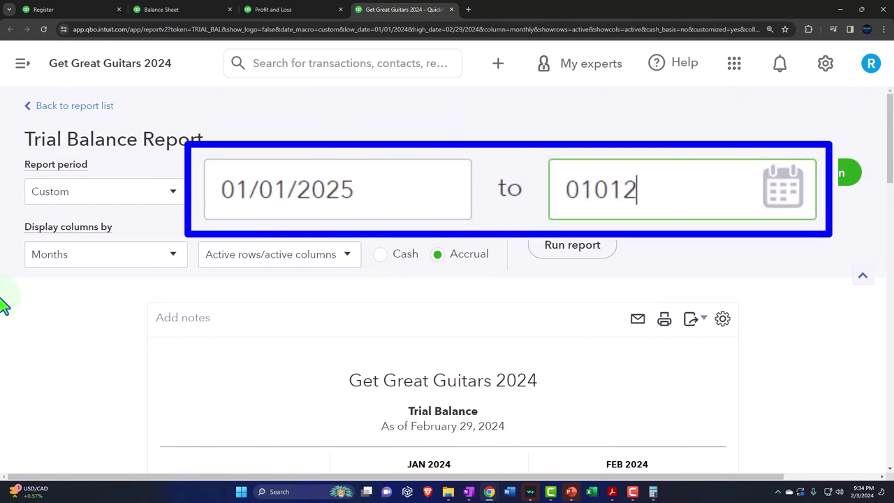
{"action": "key", "text": "Tab"}
{"action": "left_click", "coordinate": [507, 323]}
{"action": "left_click", "coordinate": [552, 255]}
Review the January 1, 2025 trial balance: Owners Equity 79,293.39, totals balancing at $241,746.84
{"action": "scroll", "coordinate": [556, 266], "scroll_direction": "down", "scroll_amount": 15}
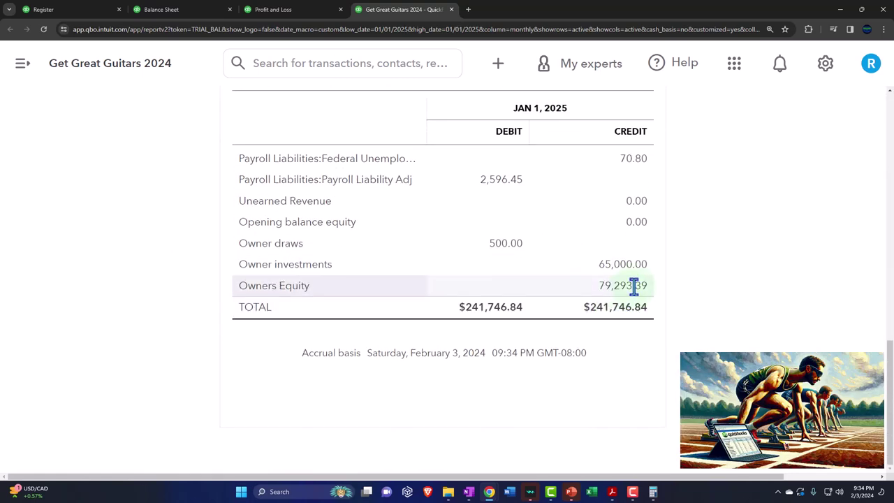
{"action": "key", "text": "super+plus"}
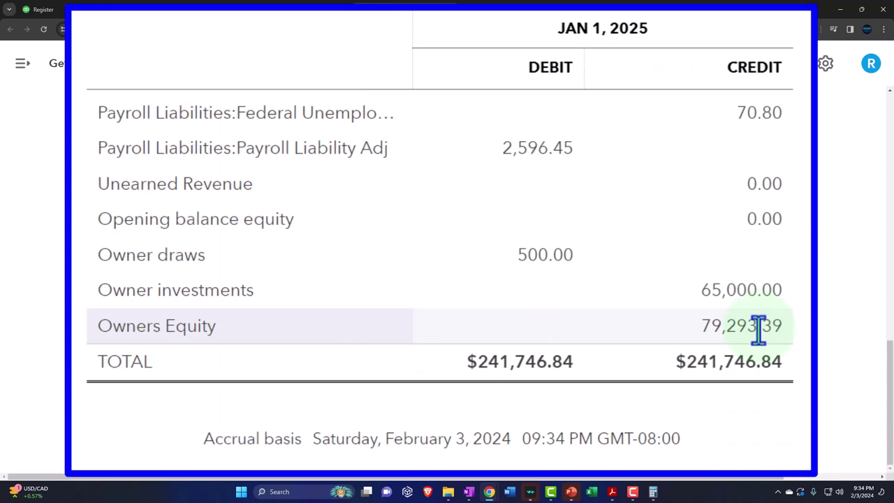
{"action": "scroll", "coordinate": [763, 330], "scroll_direction": "up", "scroll_amount": 10}
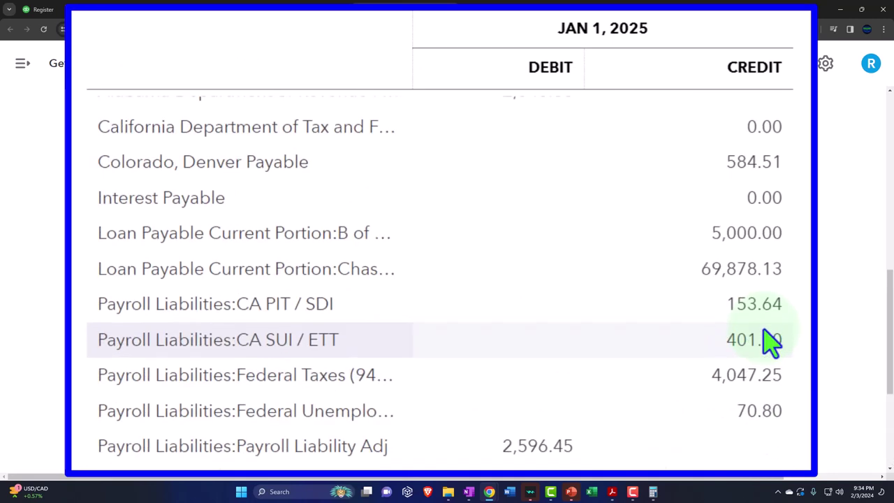
{"action": "scroll", "coordinate": [769, 342], "scroll_direction": "down", "scroll_amount": 8}
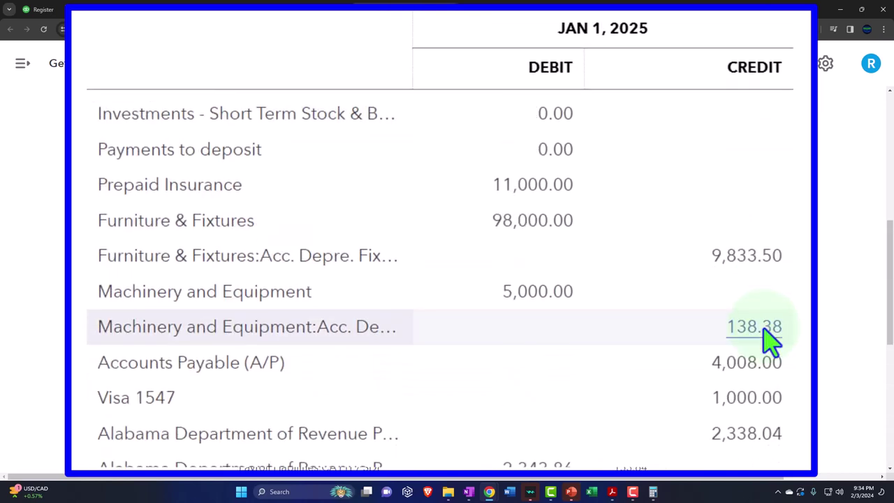